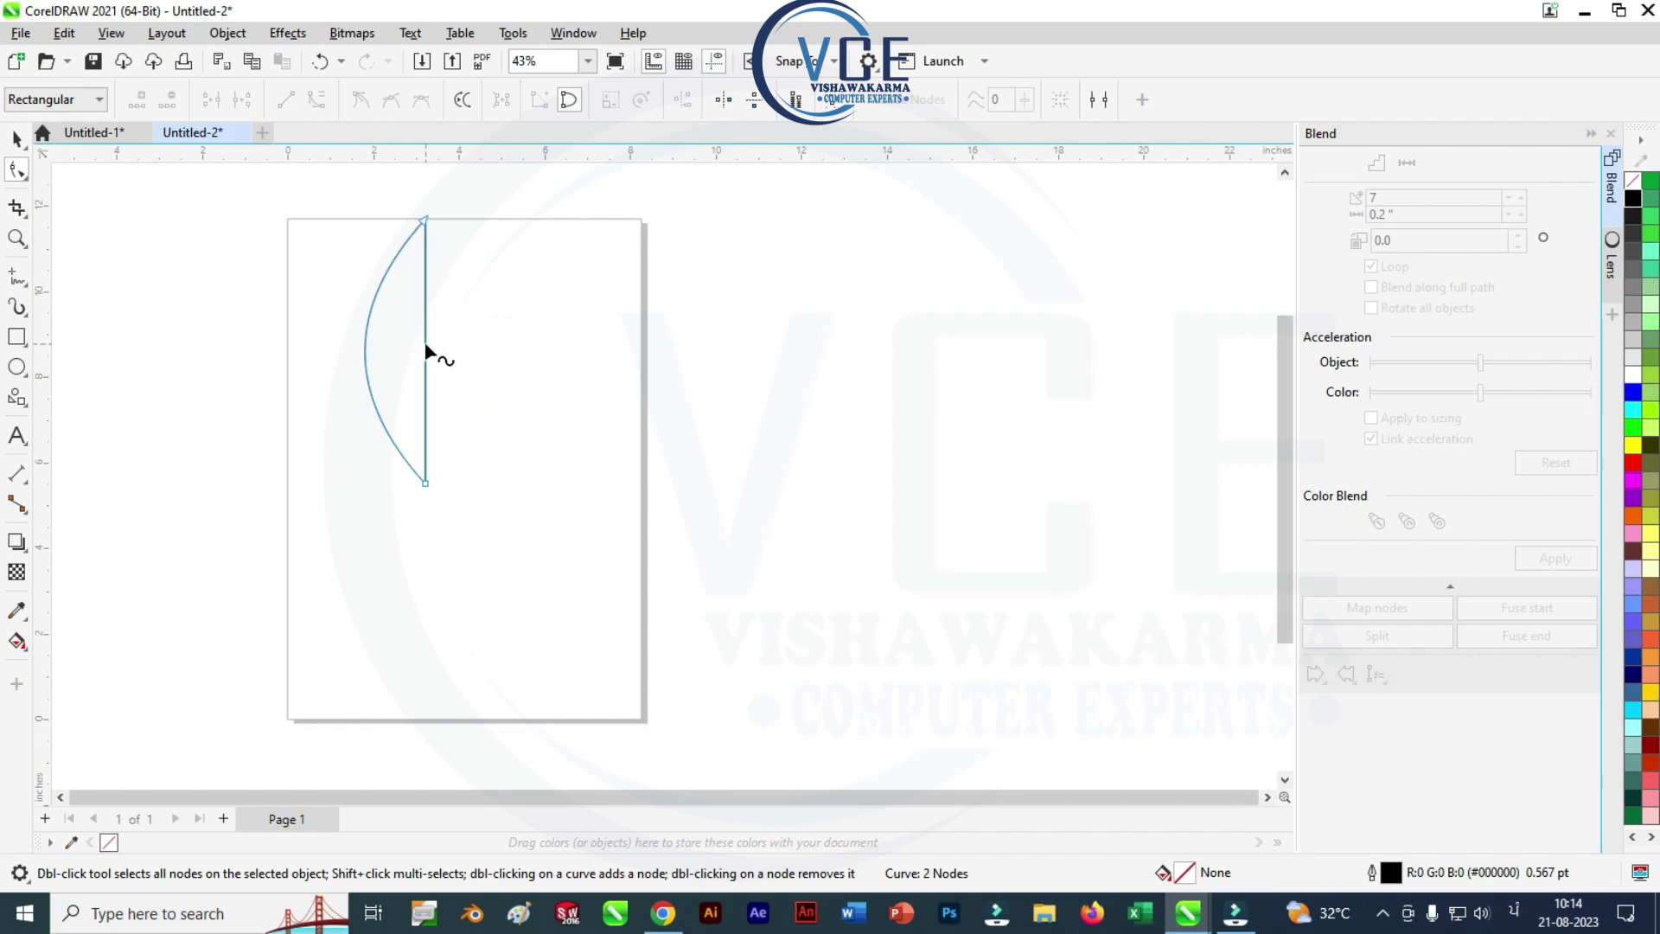
Step: Convert the shape's straight vertical side to a curve and bend it outward to form a symmetrical leaf
click(423, 343)
click(316, 99)
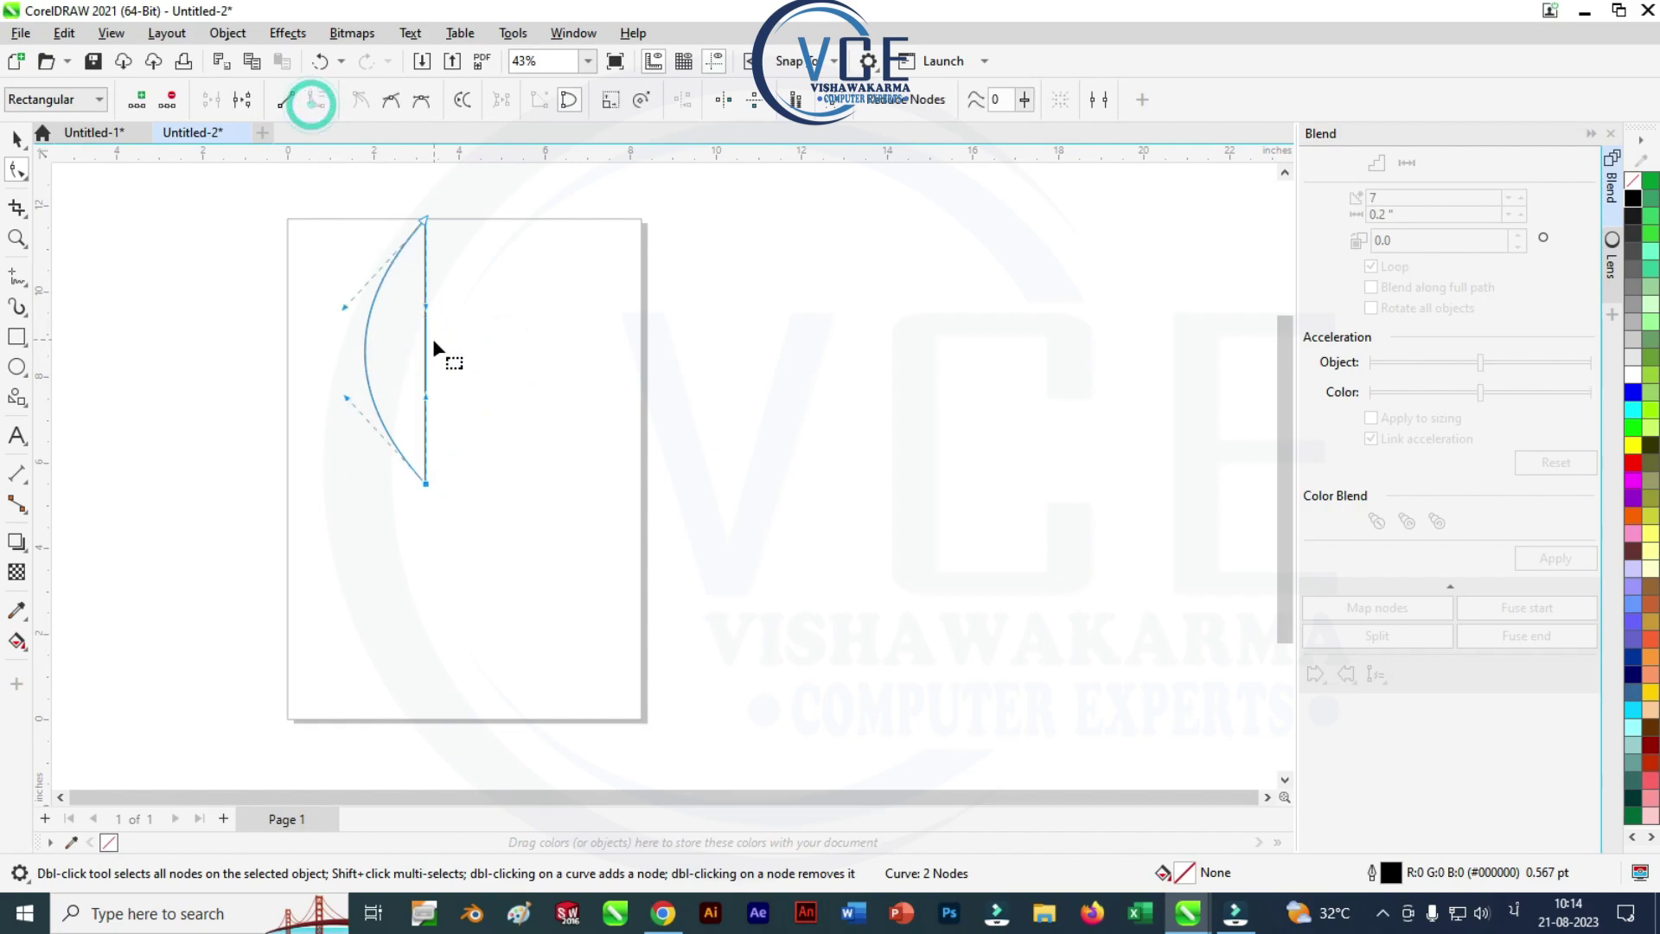
drag(425, 347, 485, 354)
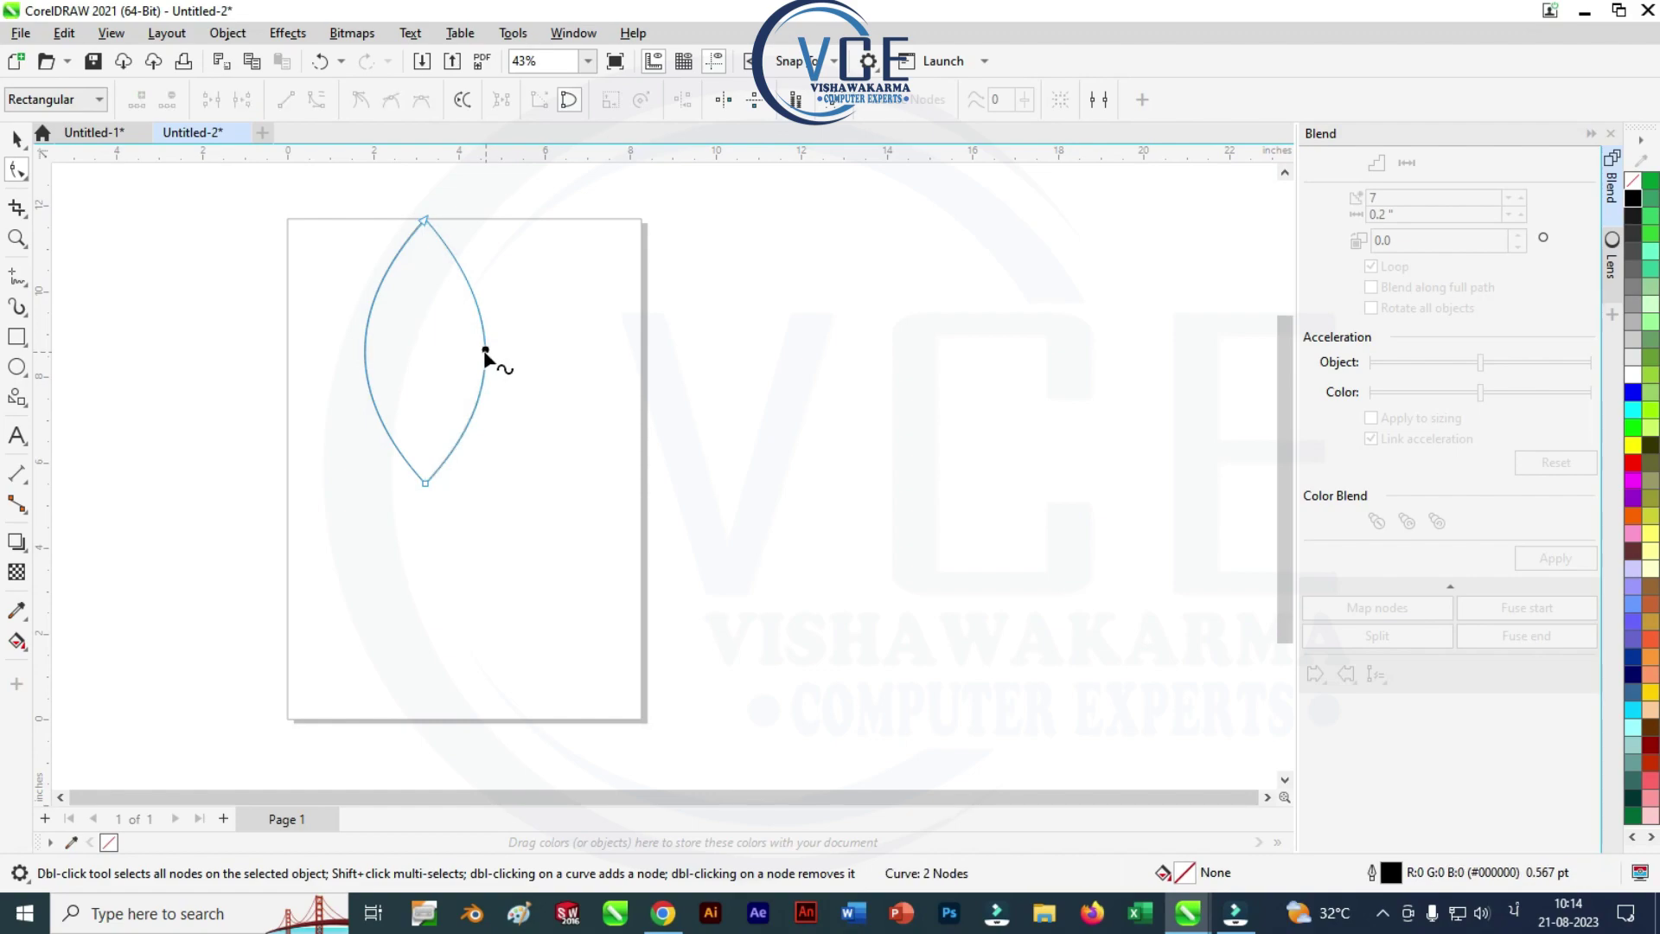
click(17, 137)
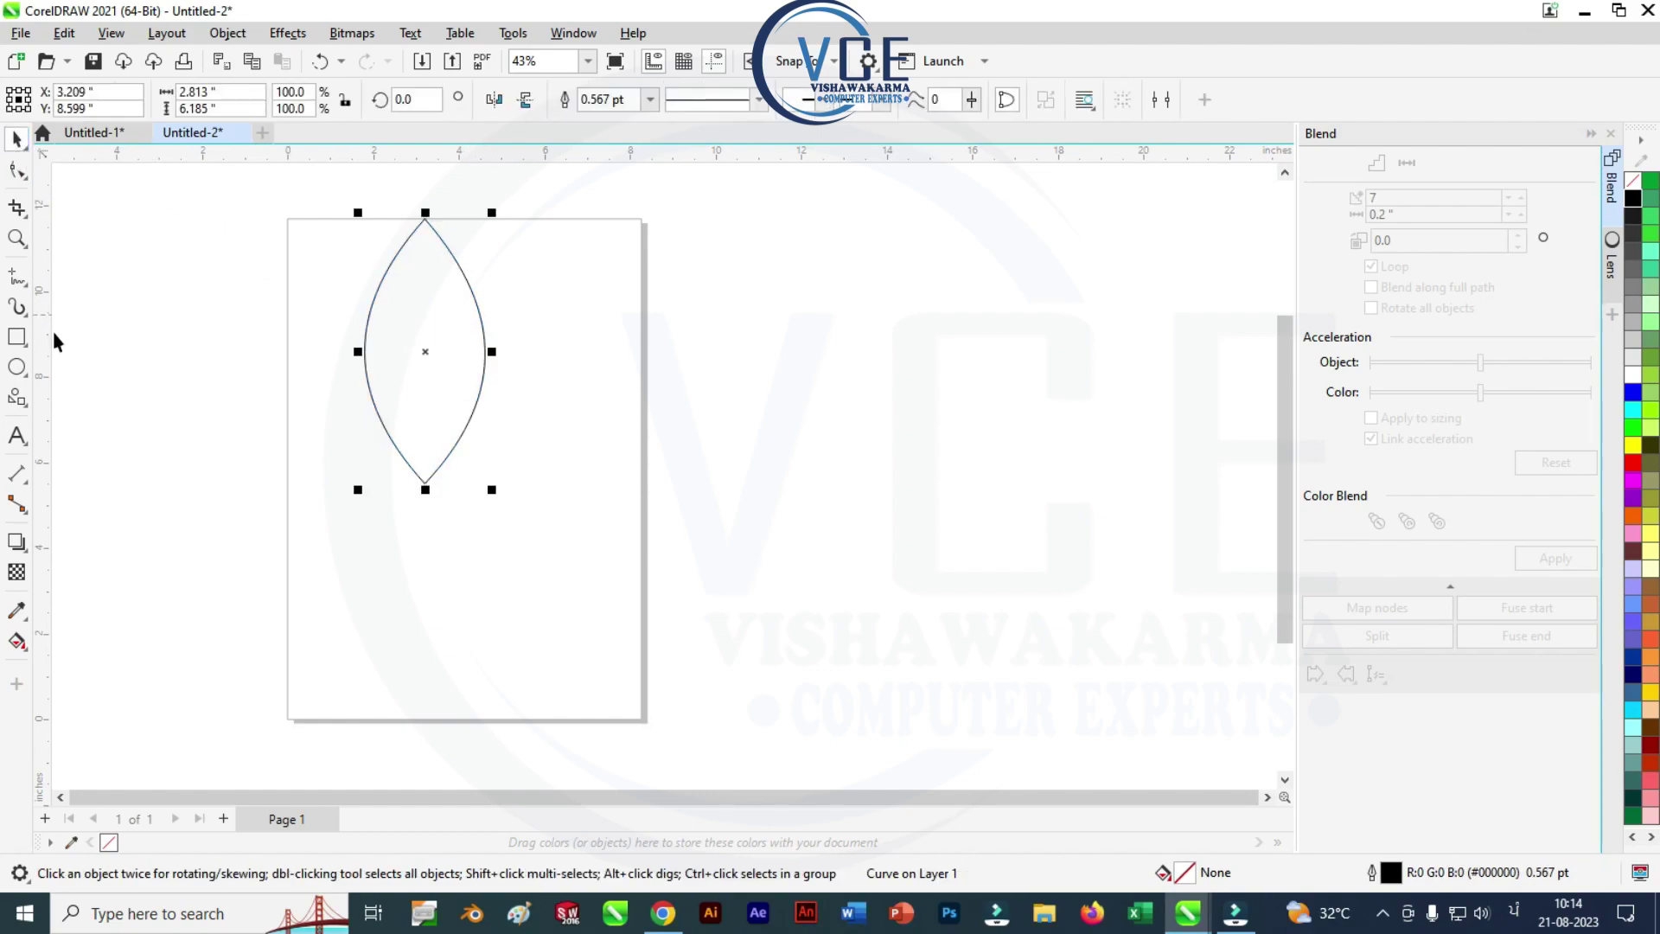
Step: Apply a tapered Artistic Media preset stroke to the leaf outline with a stroke width of 0.16"
click(17, 399)
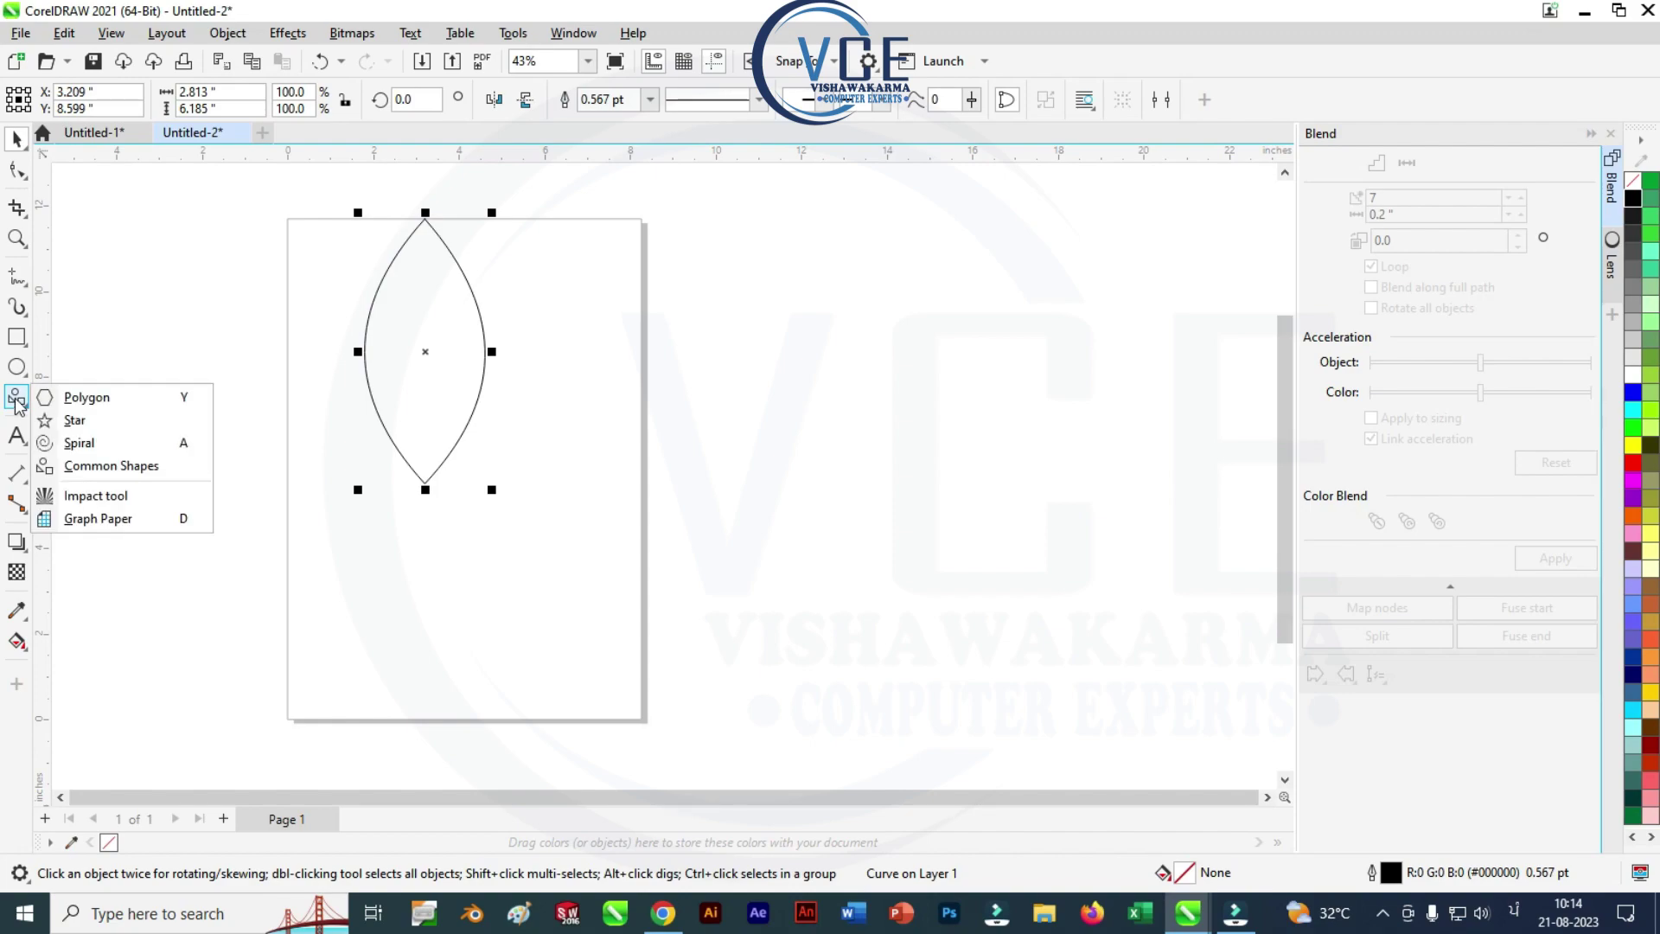
click(16, 308)
click(92, 308)
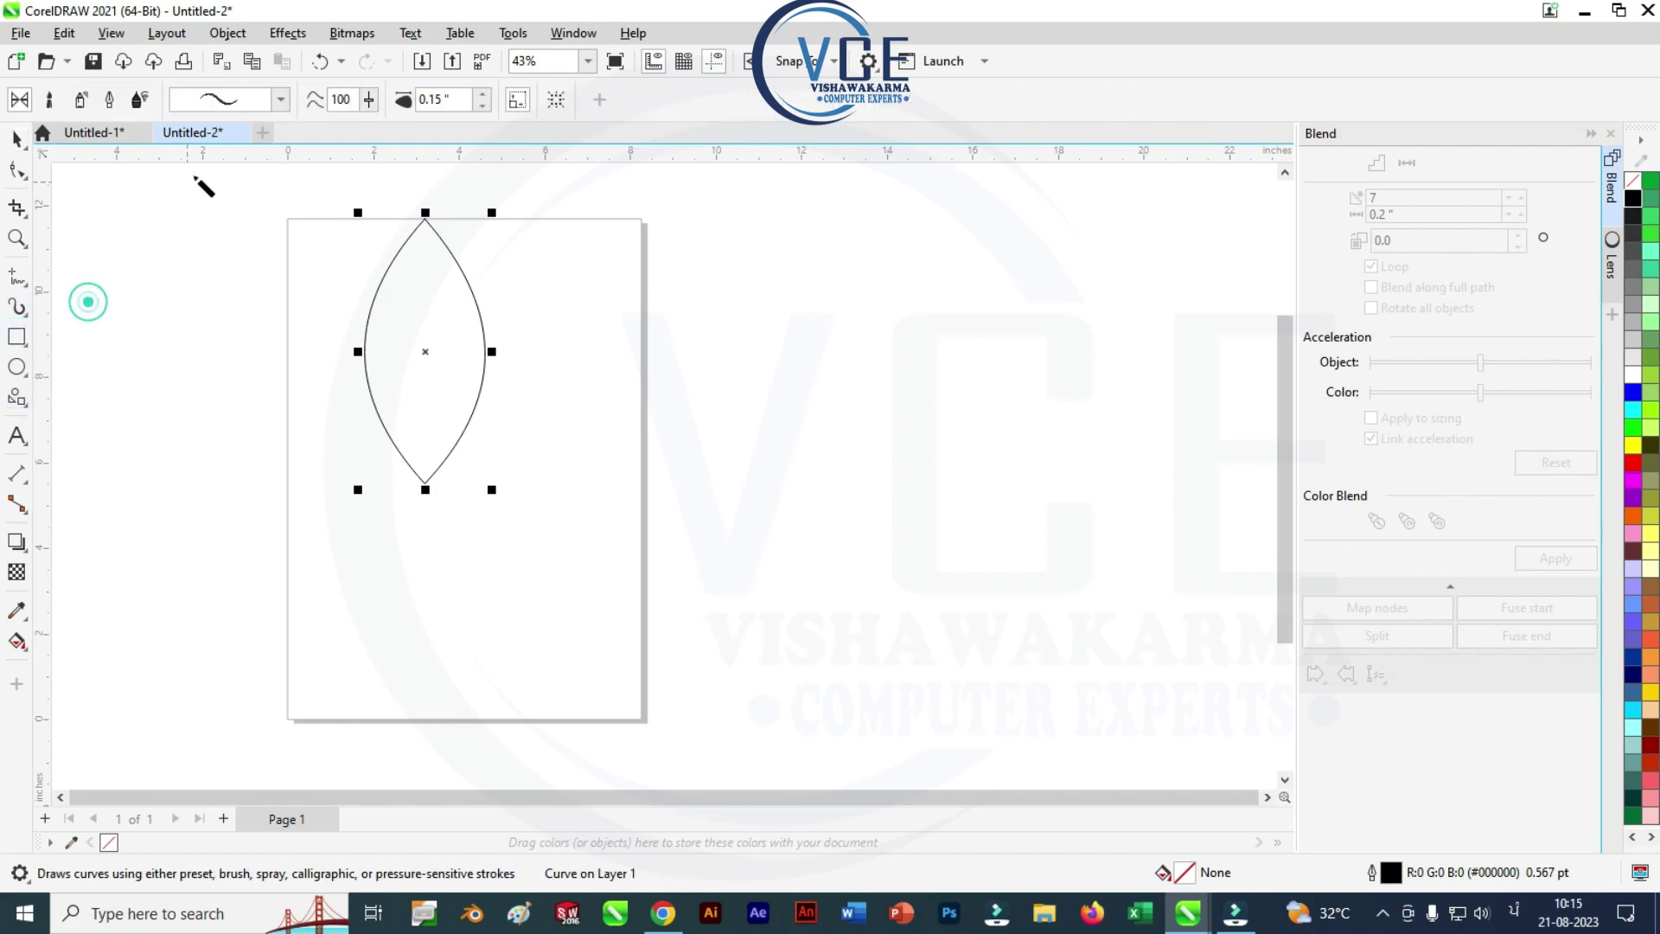
click(282, 100)
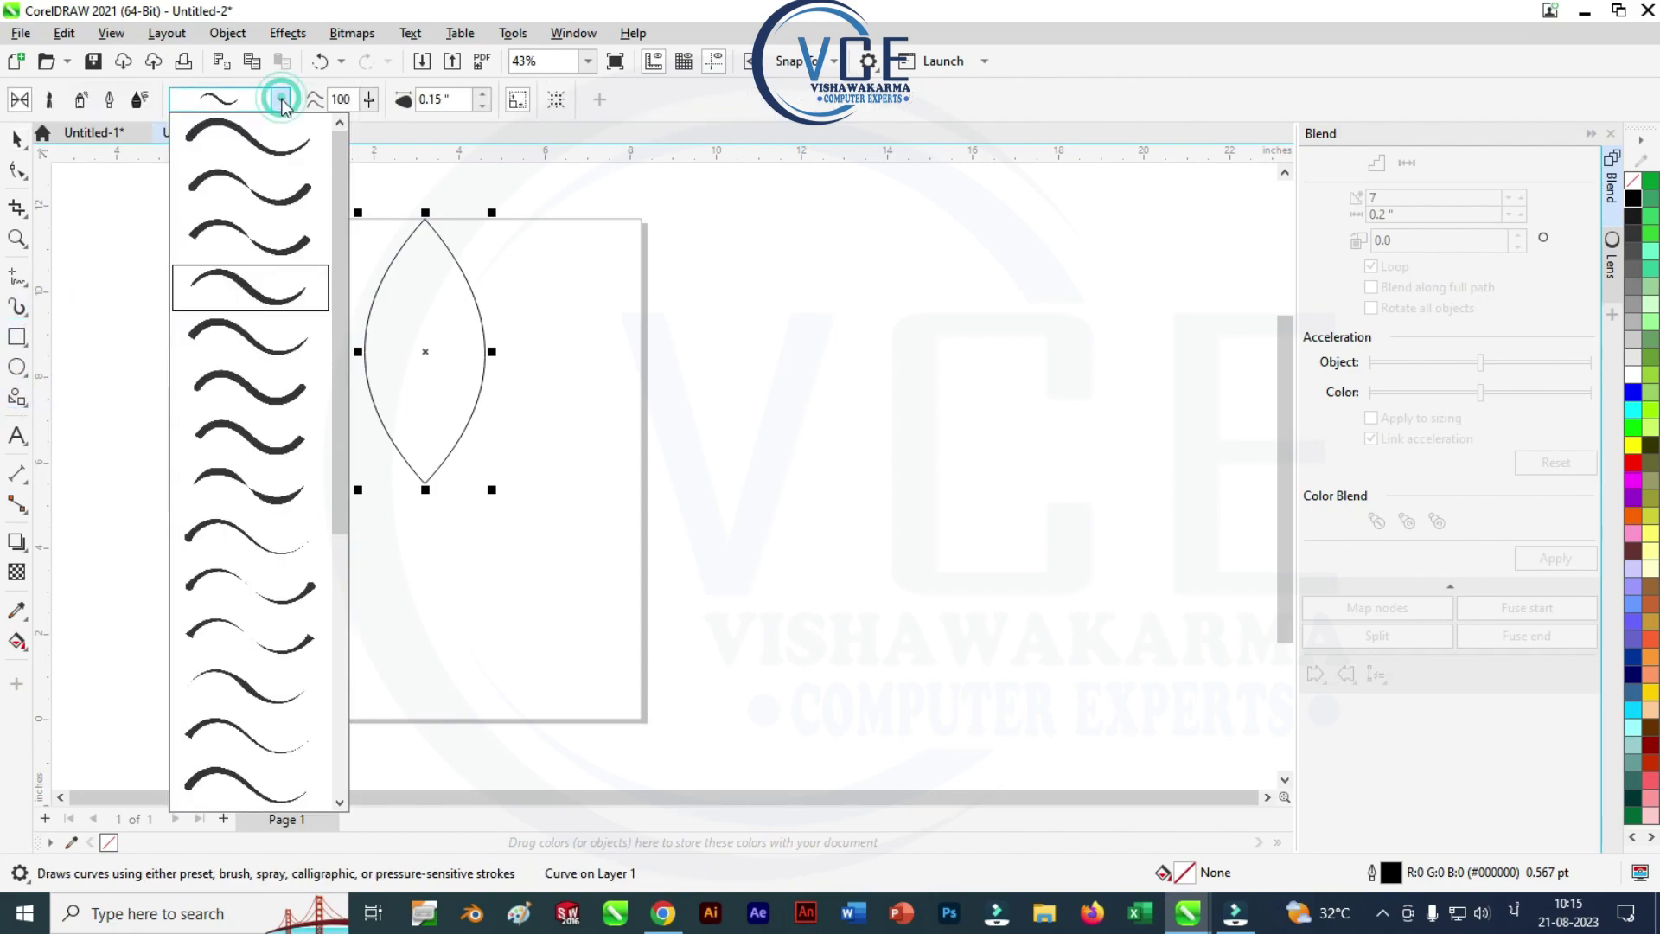
click(250, 290)
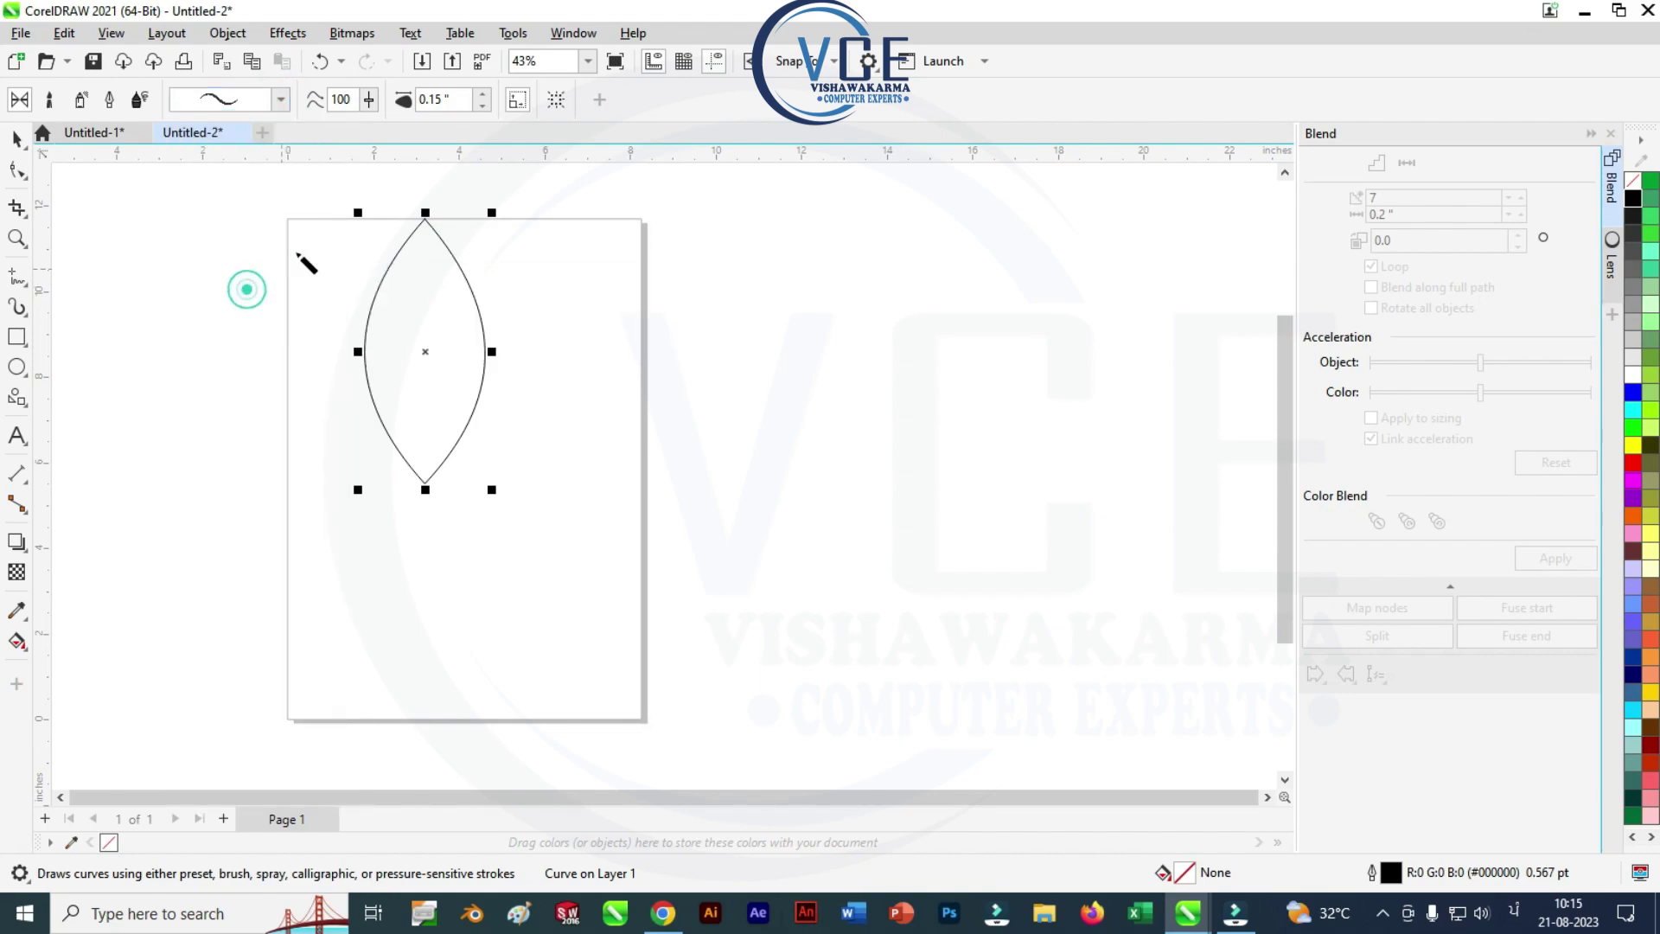
click(481, 106)
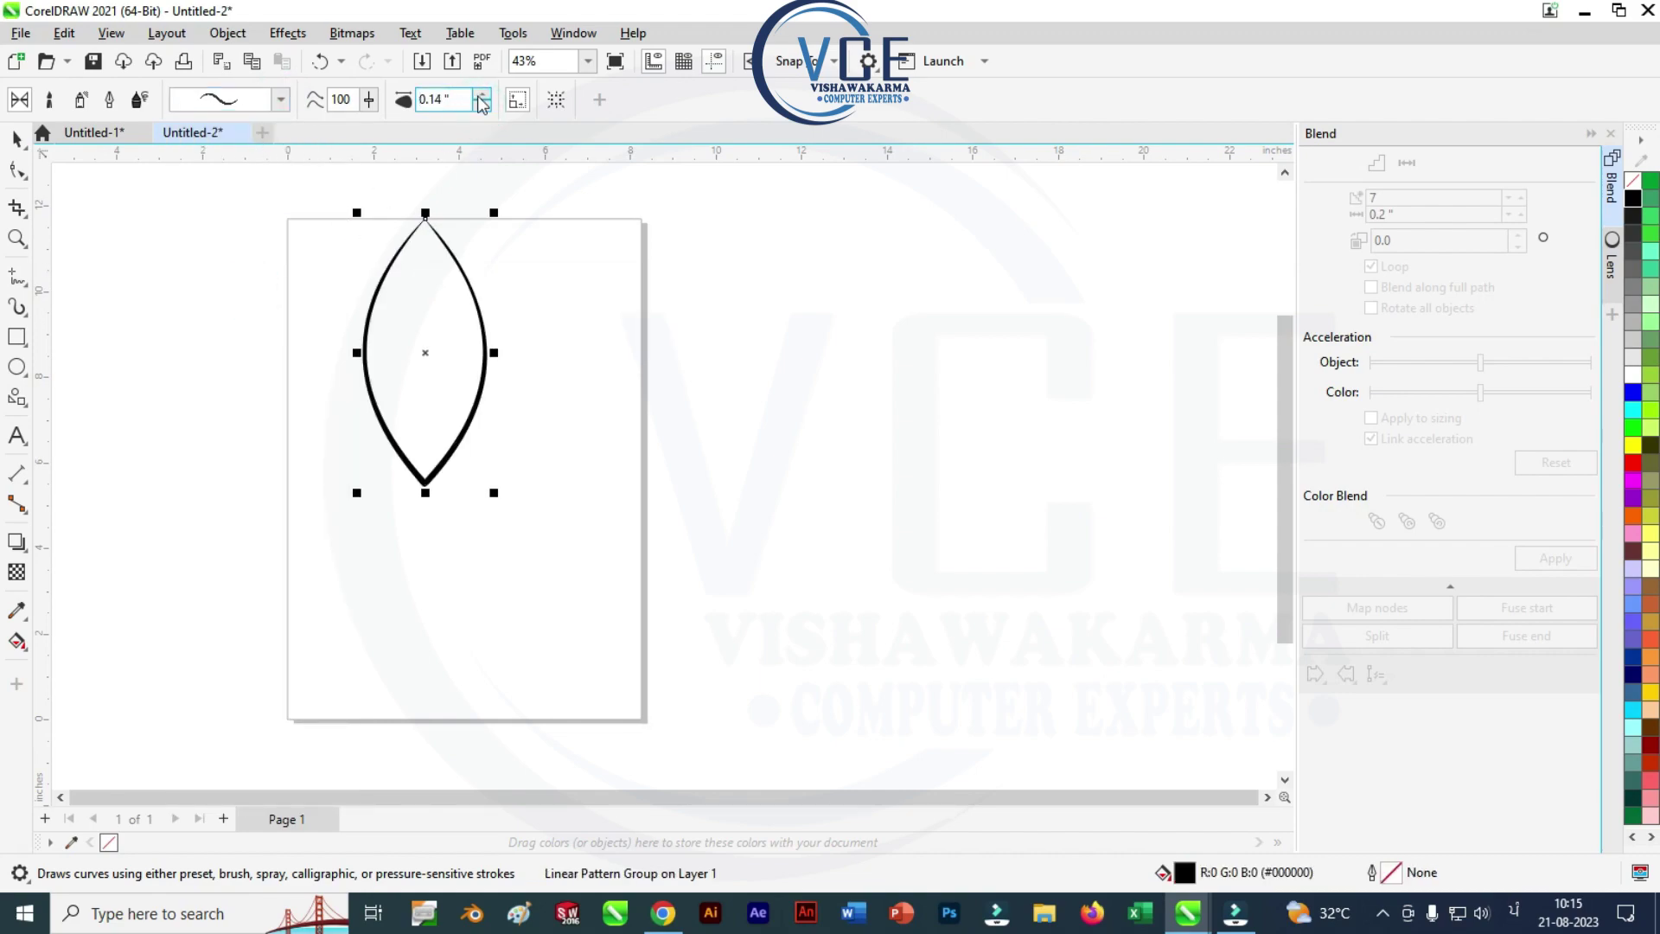
click(479, 94)
click(479, 93)
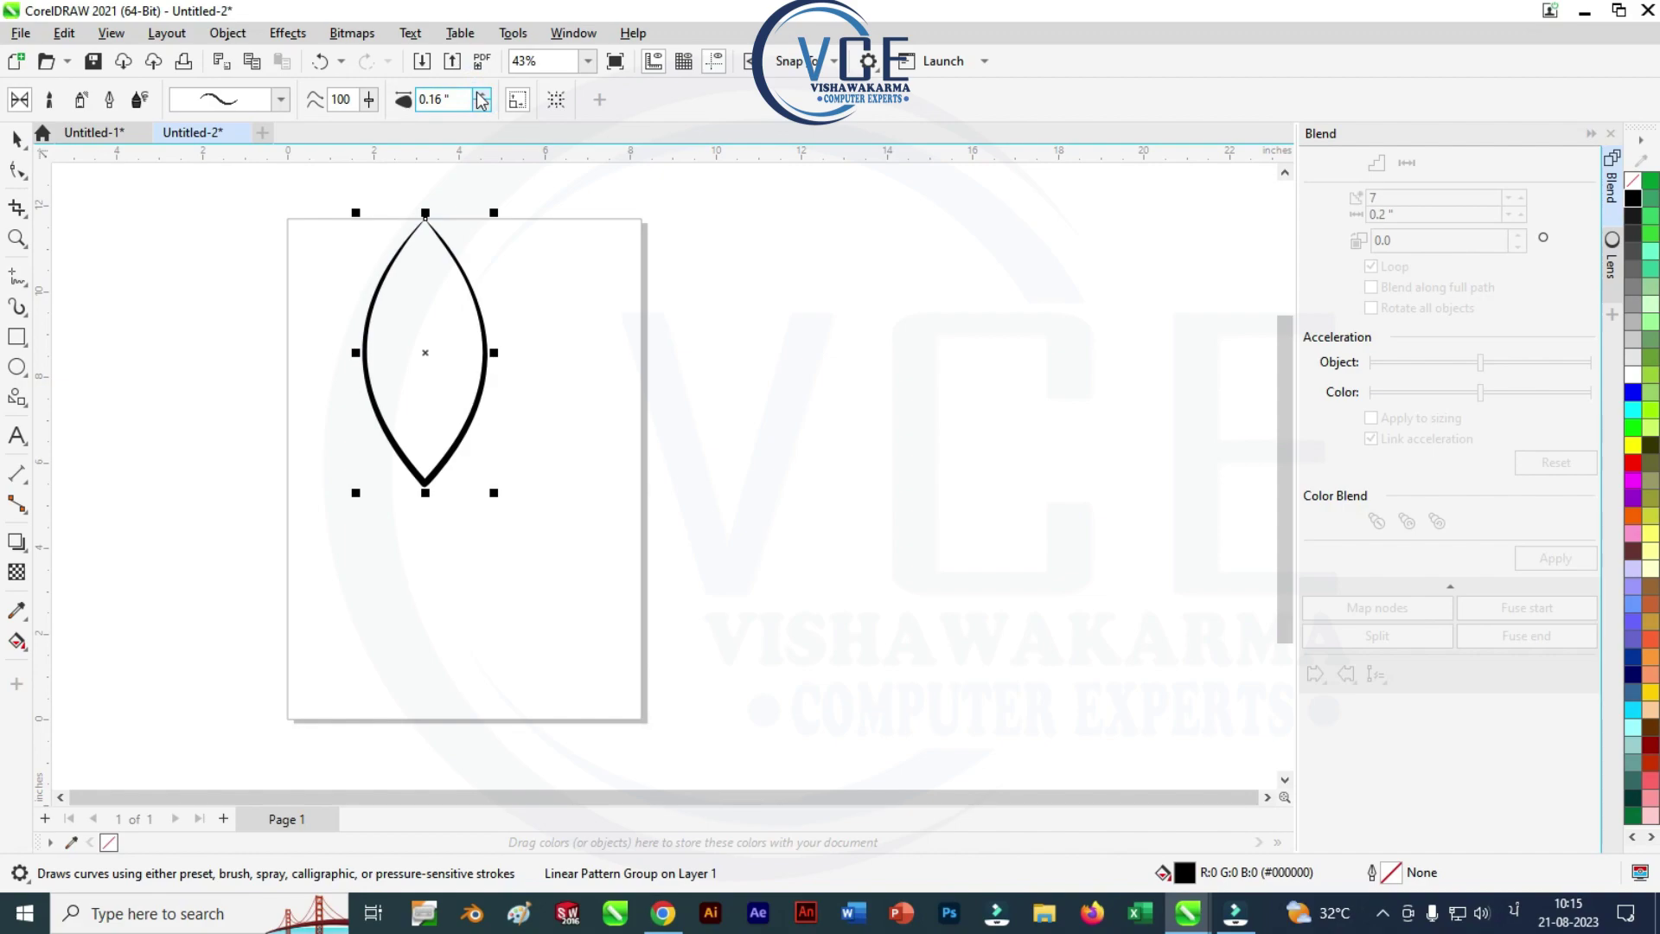
Step: Rotate the leaf 180 degrees so its thick tip points up and its thin tip points down
click(17, 138)
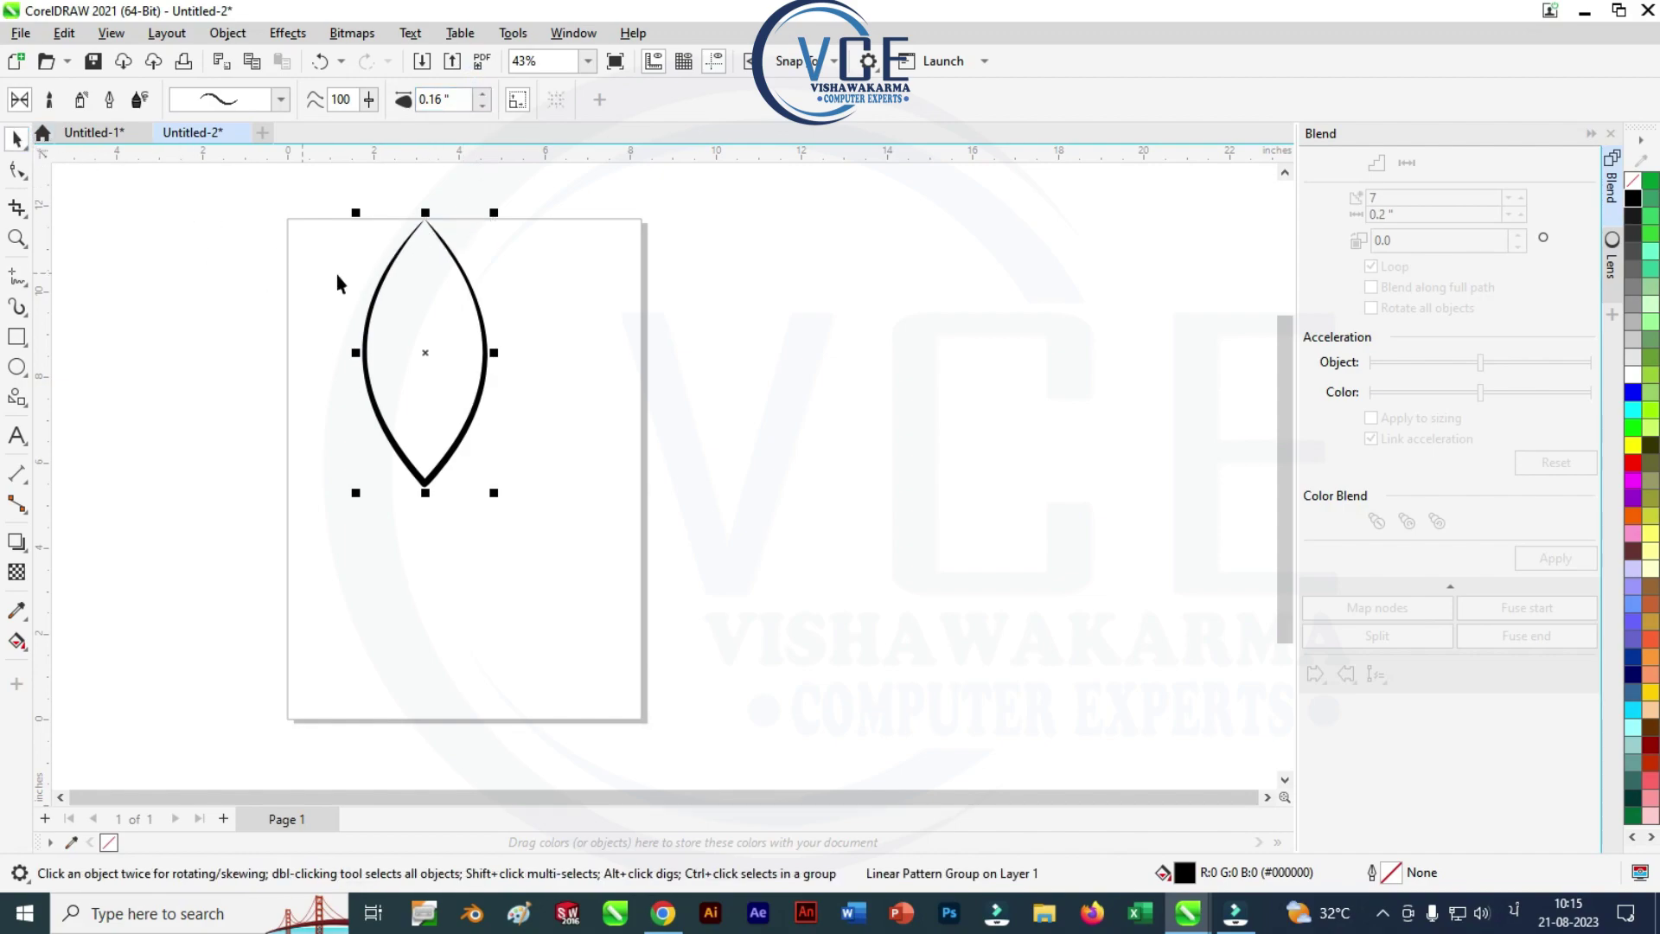
click(458, 264)
drag(510, 222, 336, 559)
scroll(393, 230, up, 3)
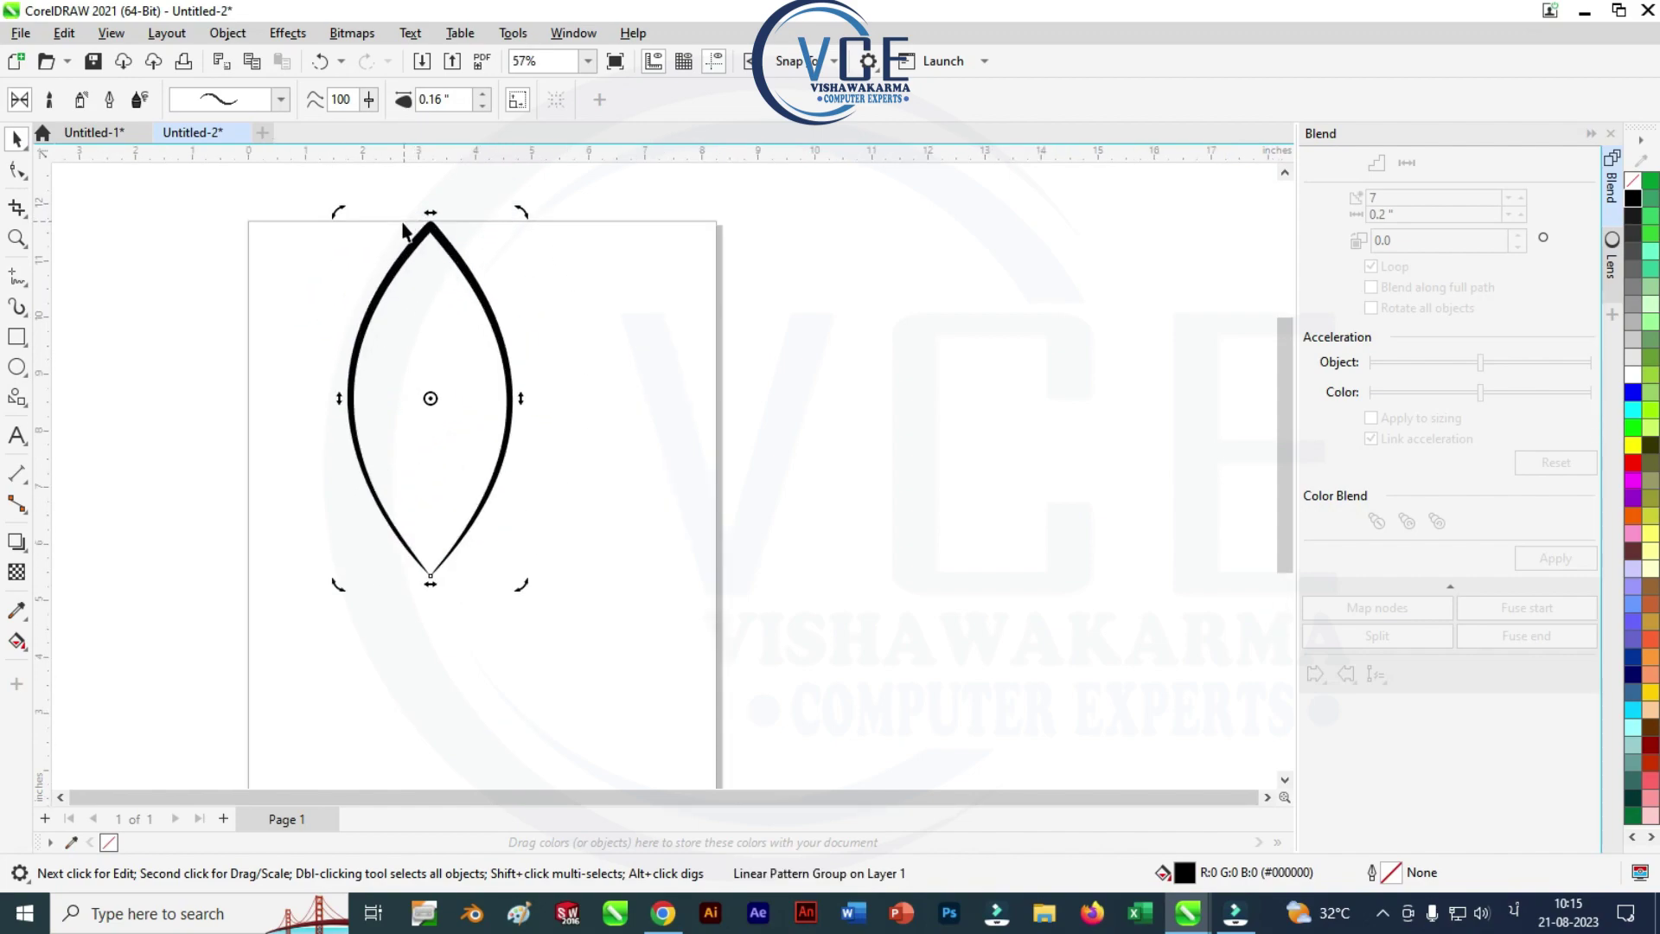
Step: Break the leaf's linear pattern group apart and delete the solid inner shape, keeping only the tapered outline
click(229, 34)
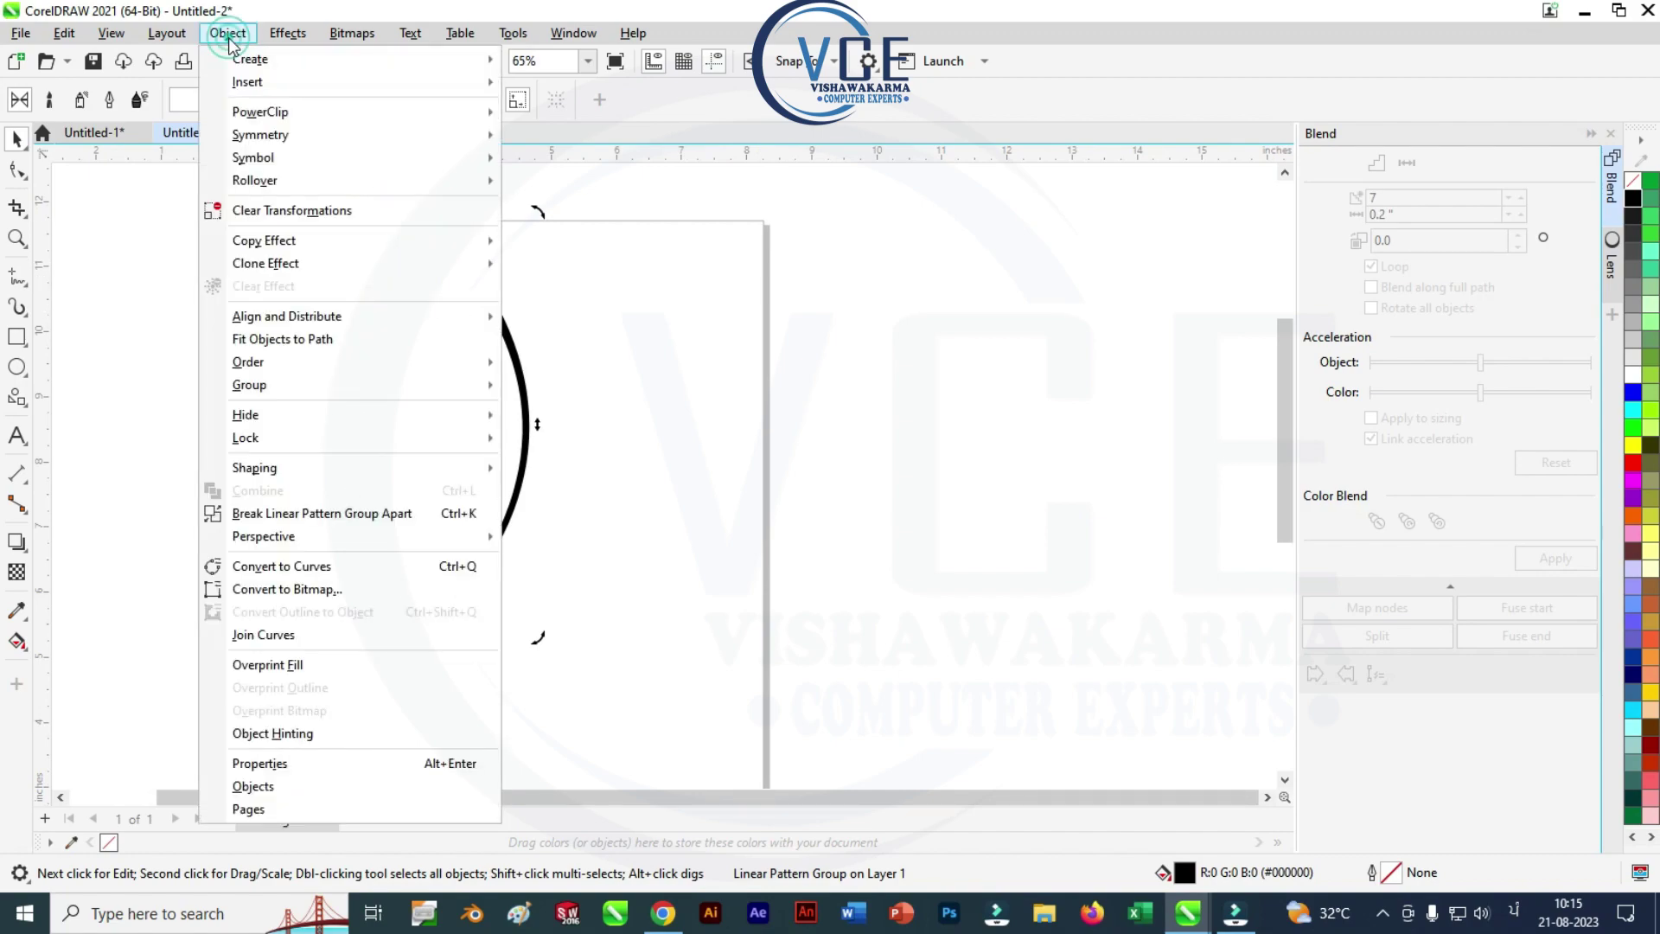
click(327, 513)
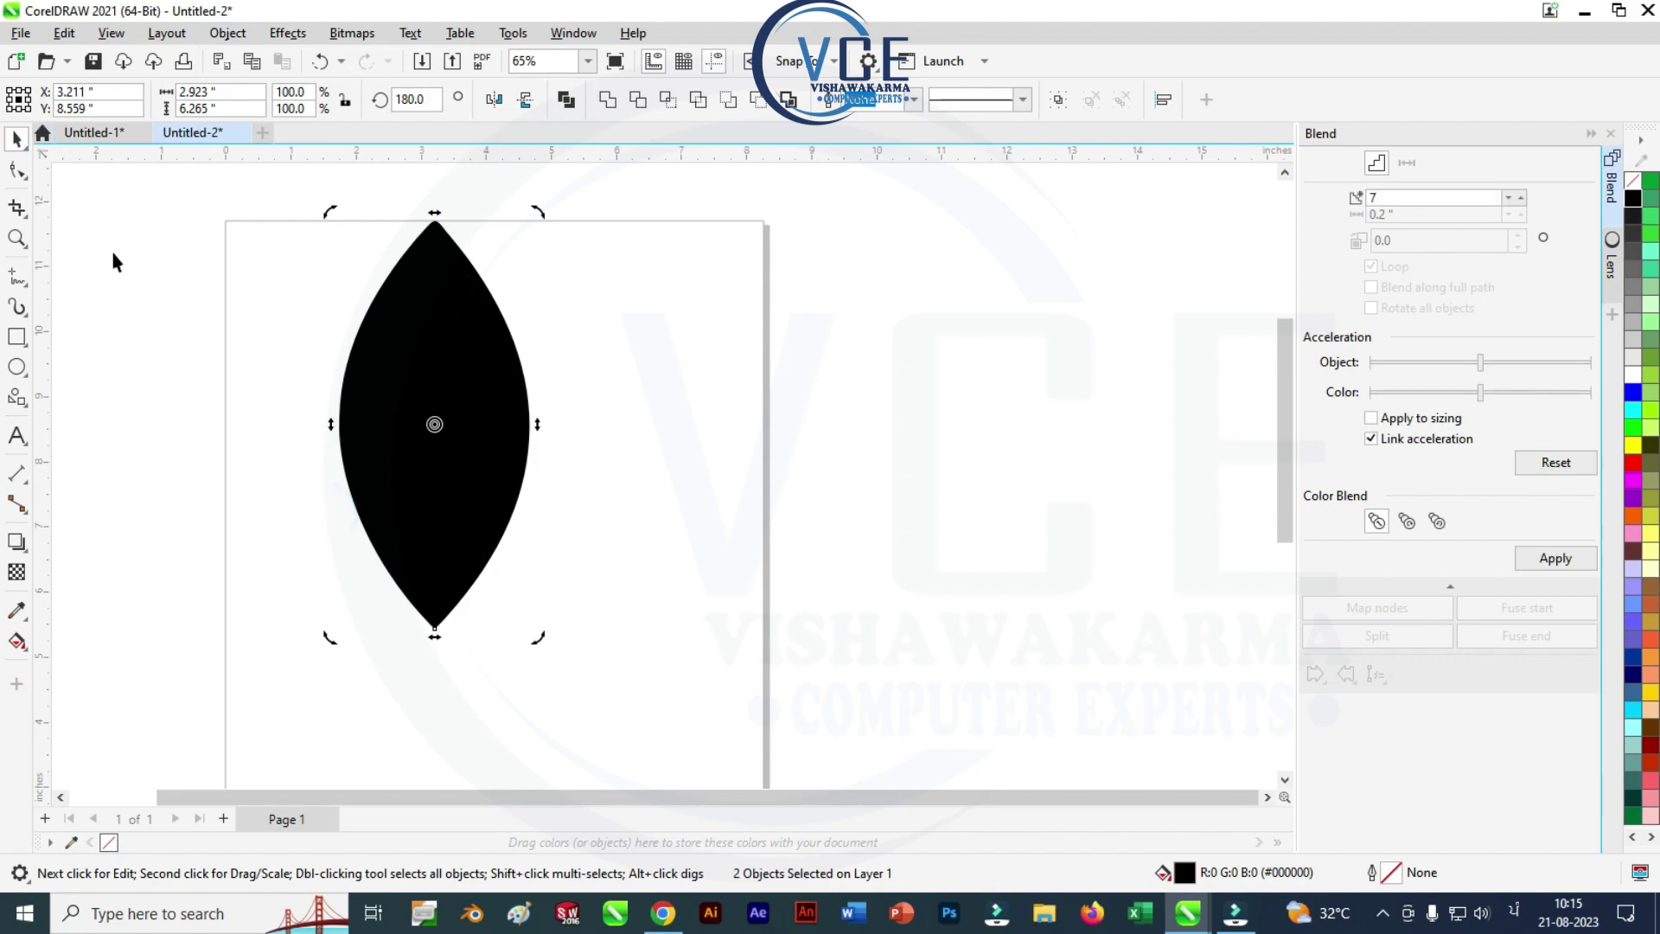
click(163, 314)
click(421, 372)
key(Delete)
scroll(336, 289, down, 1)
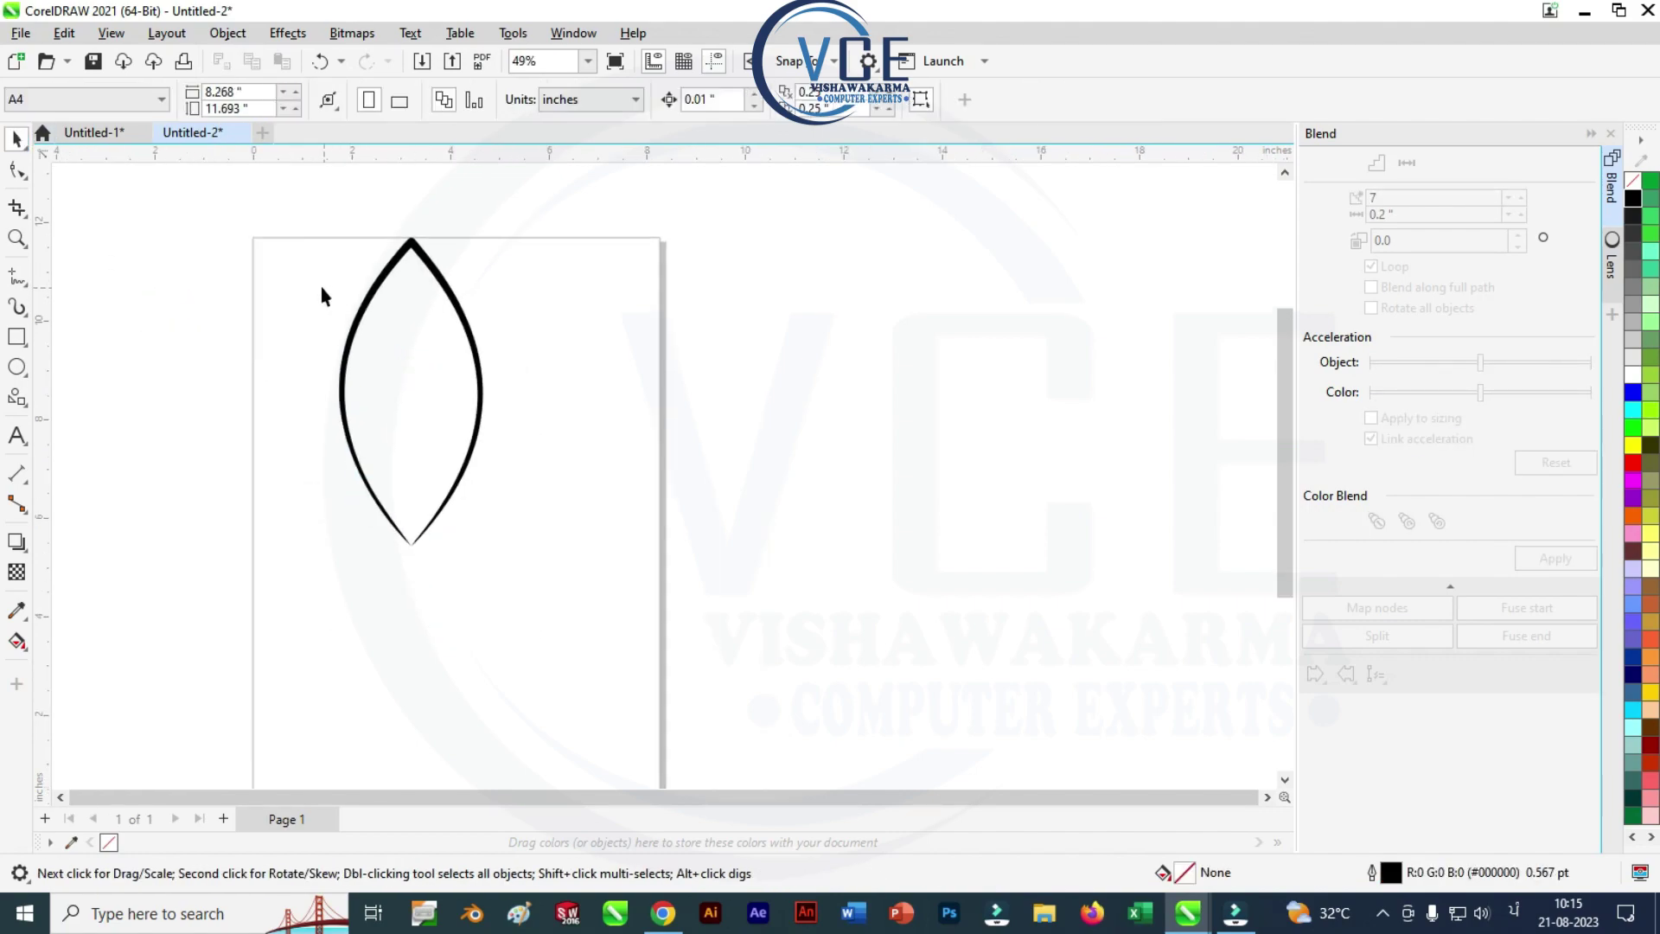
scroll(320, 287, down, 1)
Step: Create a copy of the leaf at about one-third size inside its lower tip and centre both leaves vertically in line
click(395, 257)
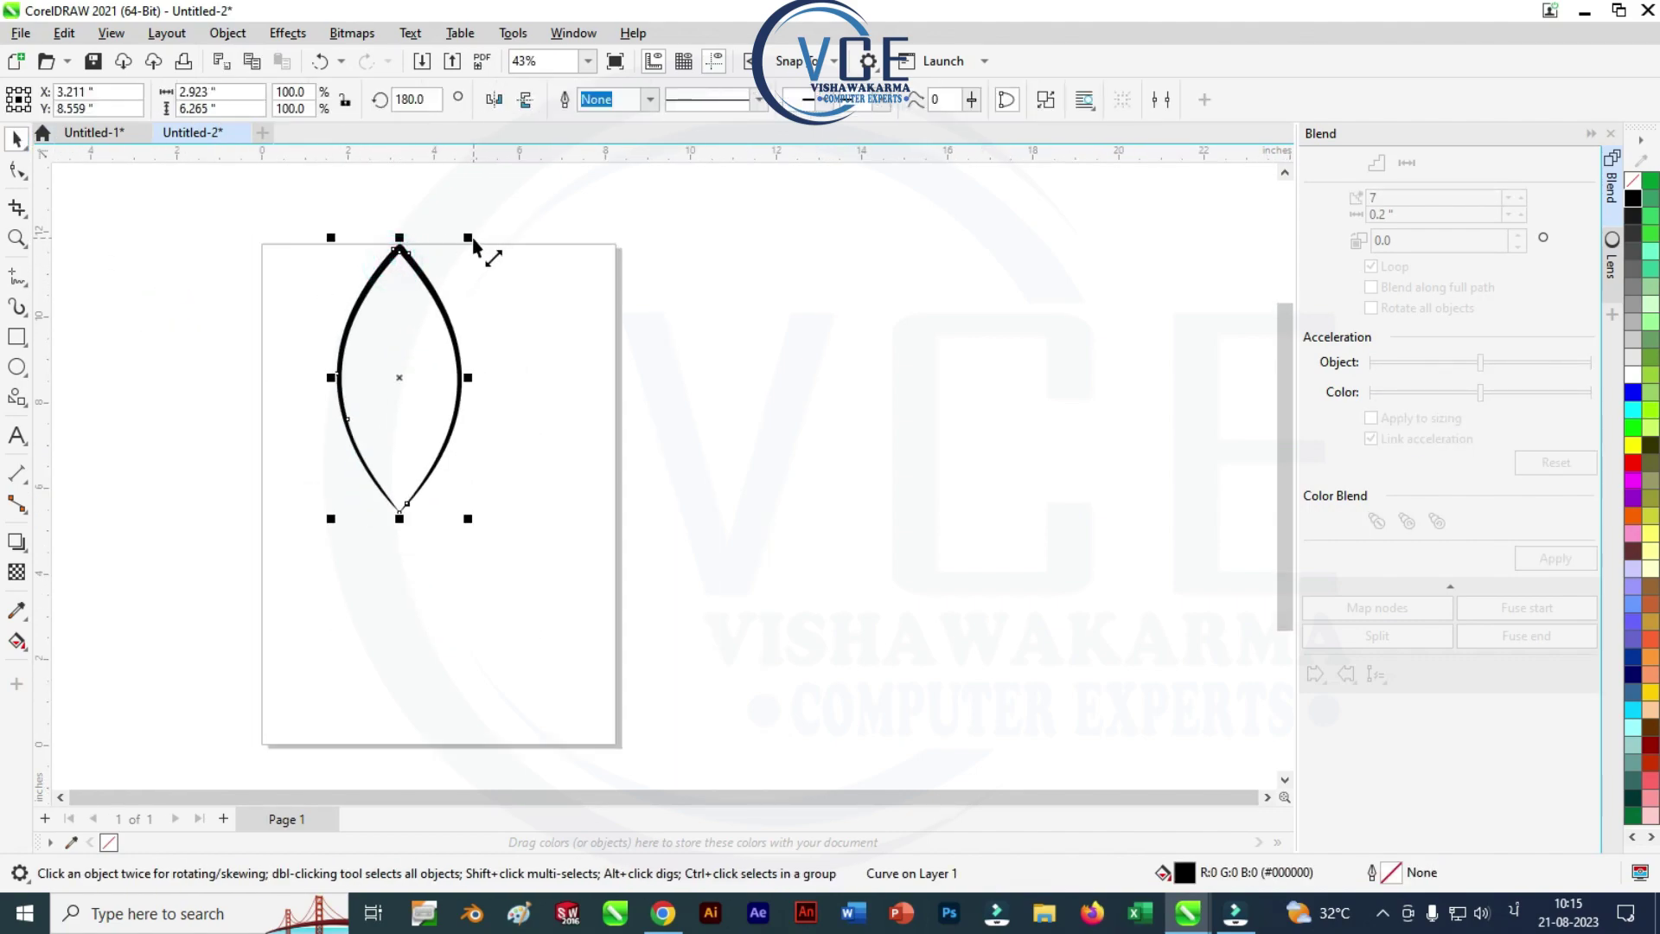
drag(469, 237, 400, 370)
drag(260, 226, 456, 516)
key(c)
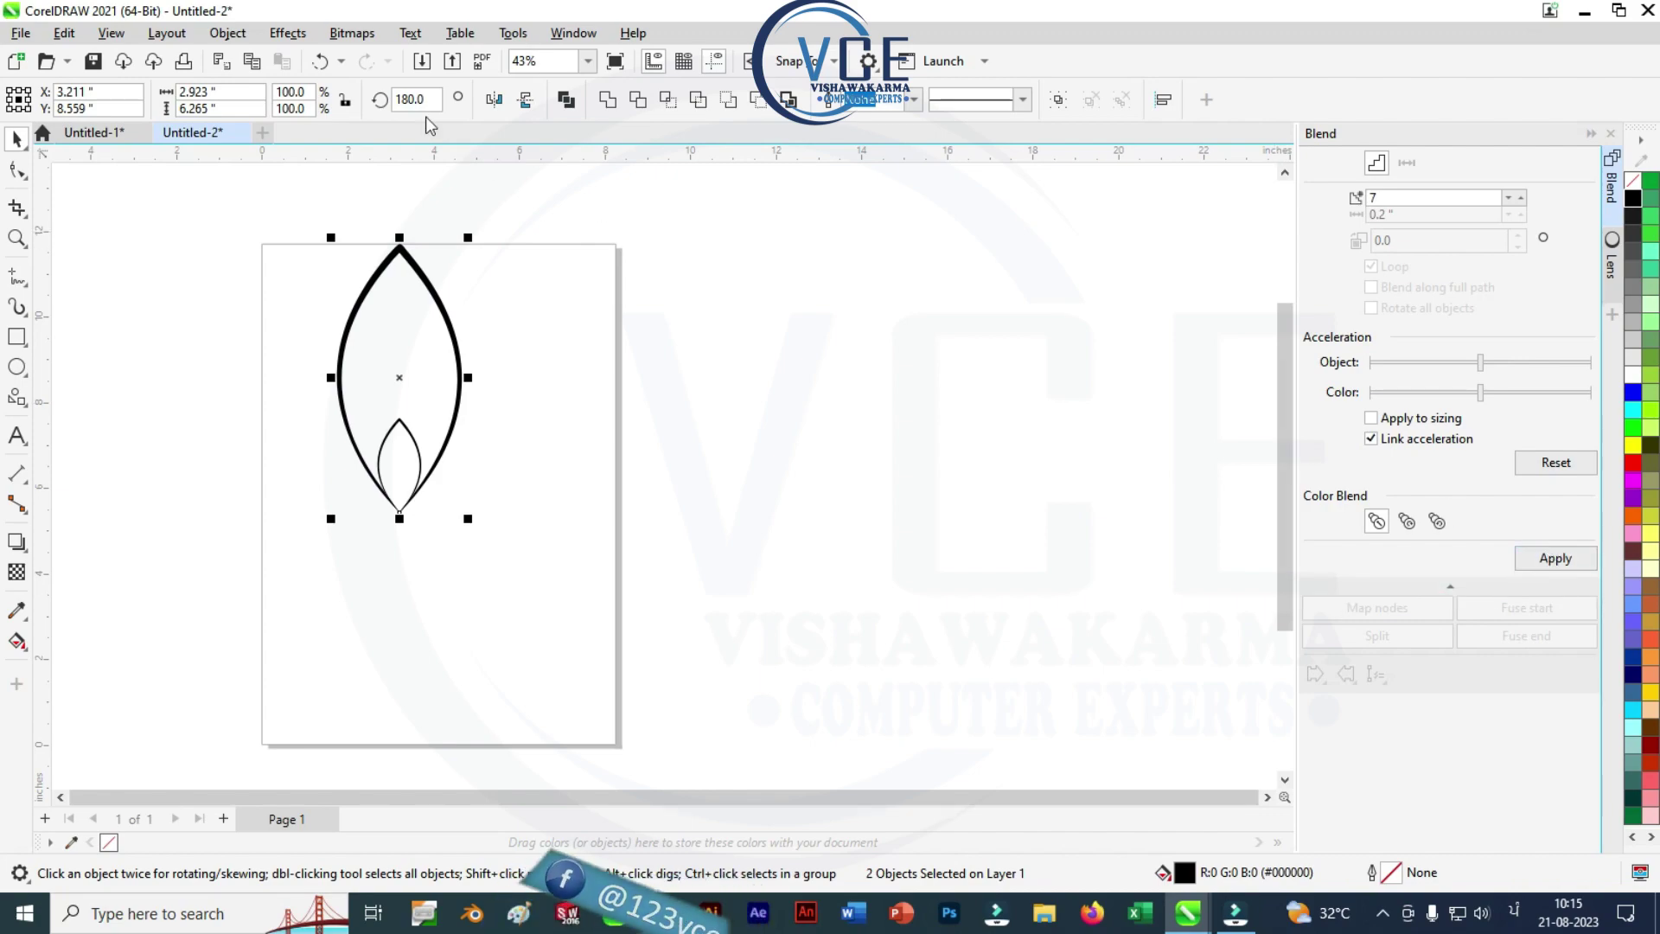
Step: Blend the large and small leaves with 7 steps and group the blended leaf
click(287, 33)
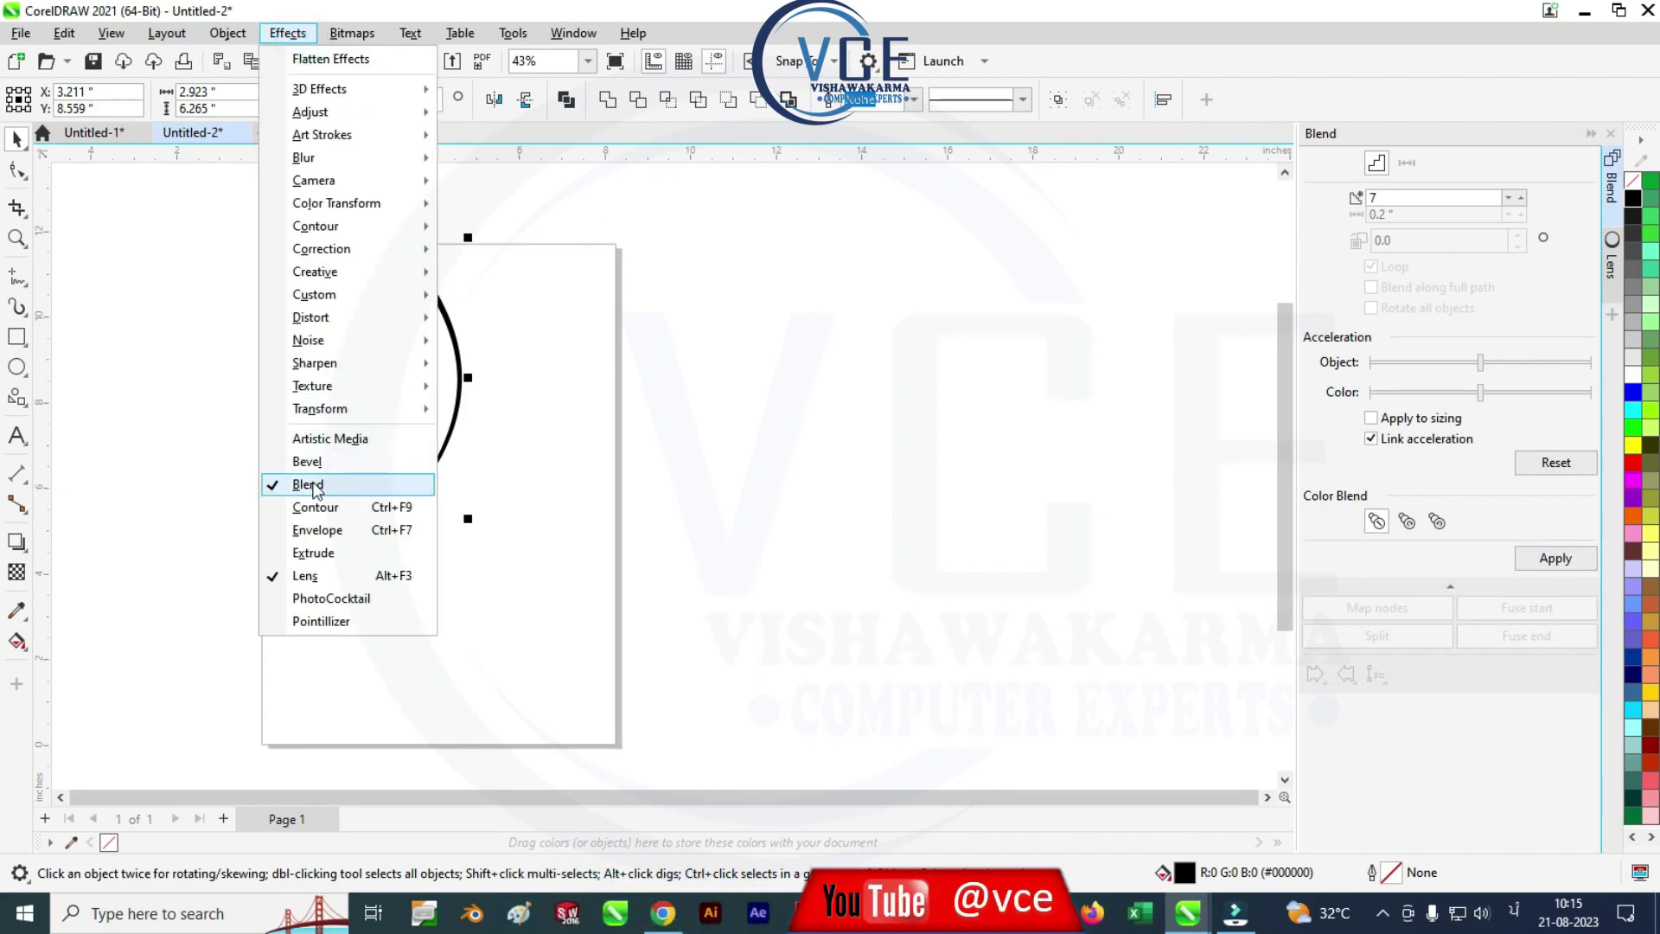
click(1554, 560)
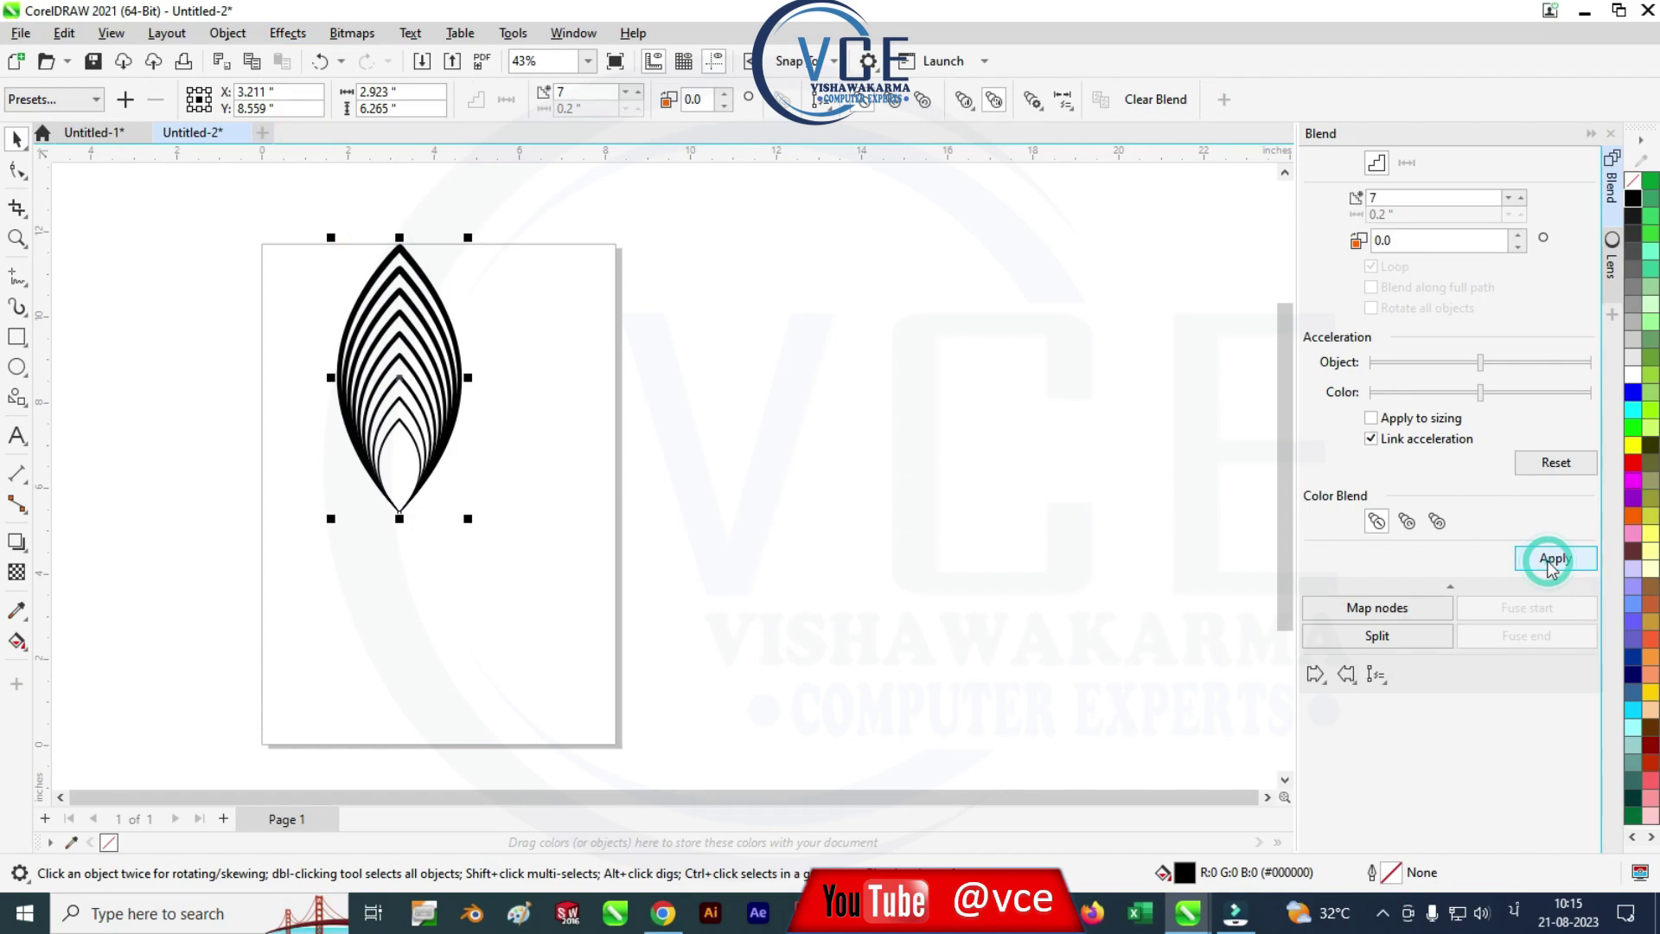
key(F10)
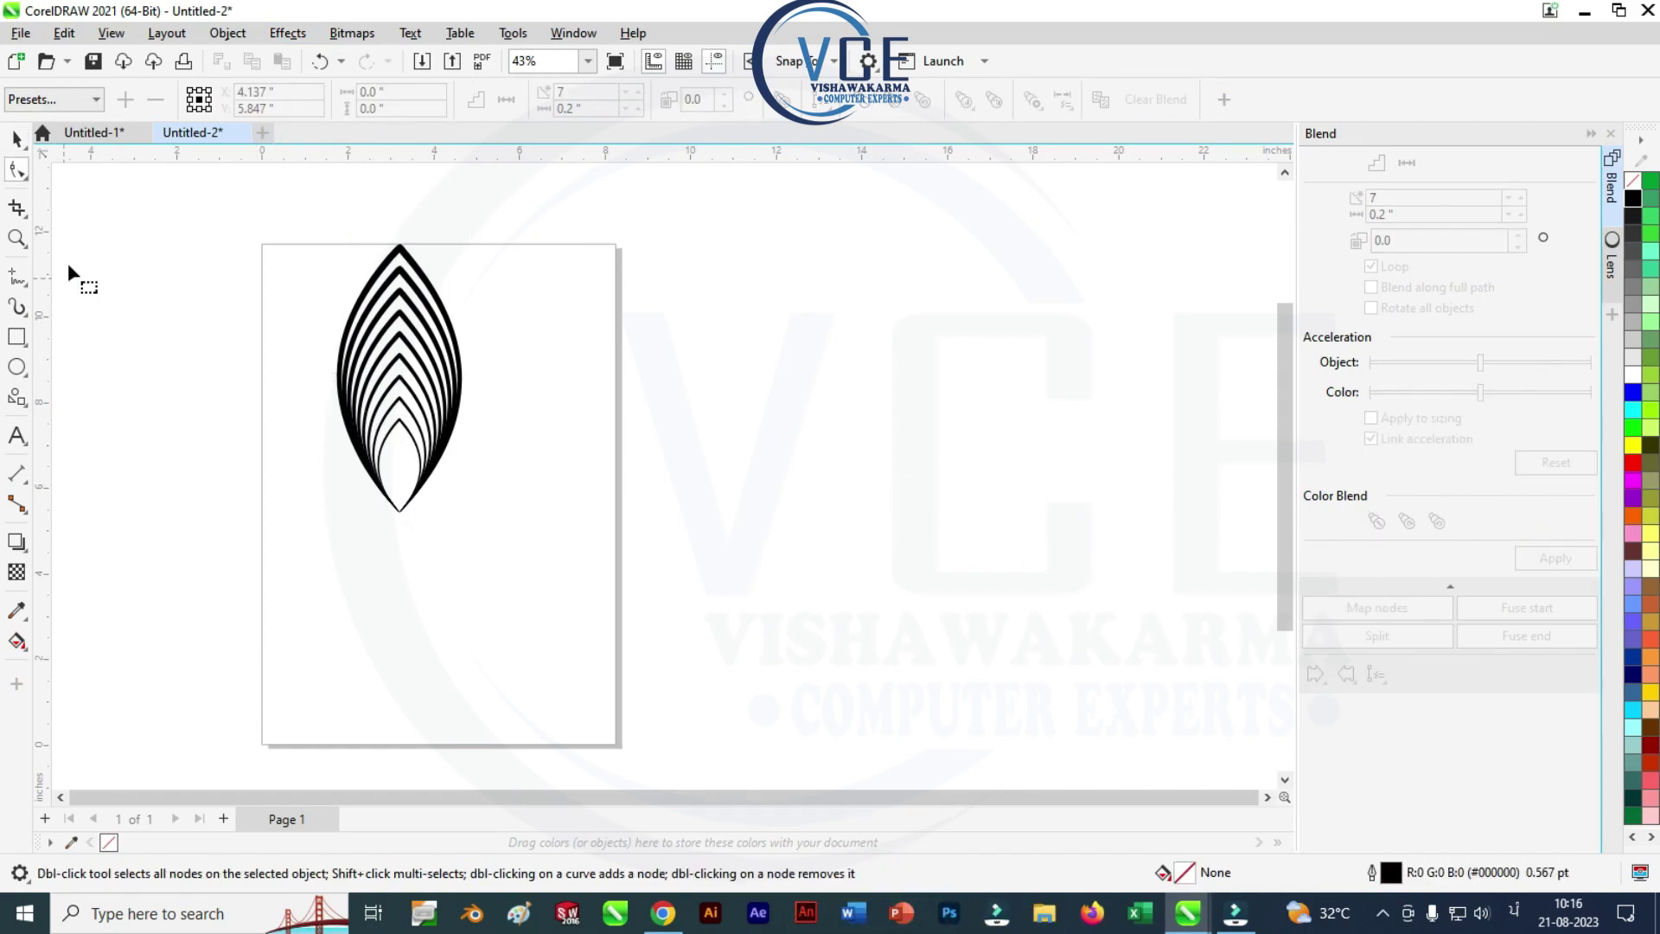
click(17, 141)
drag(308, 211, 540, 584)
right_click(406, 318)
click(389, 356)
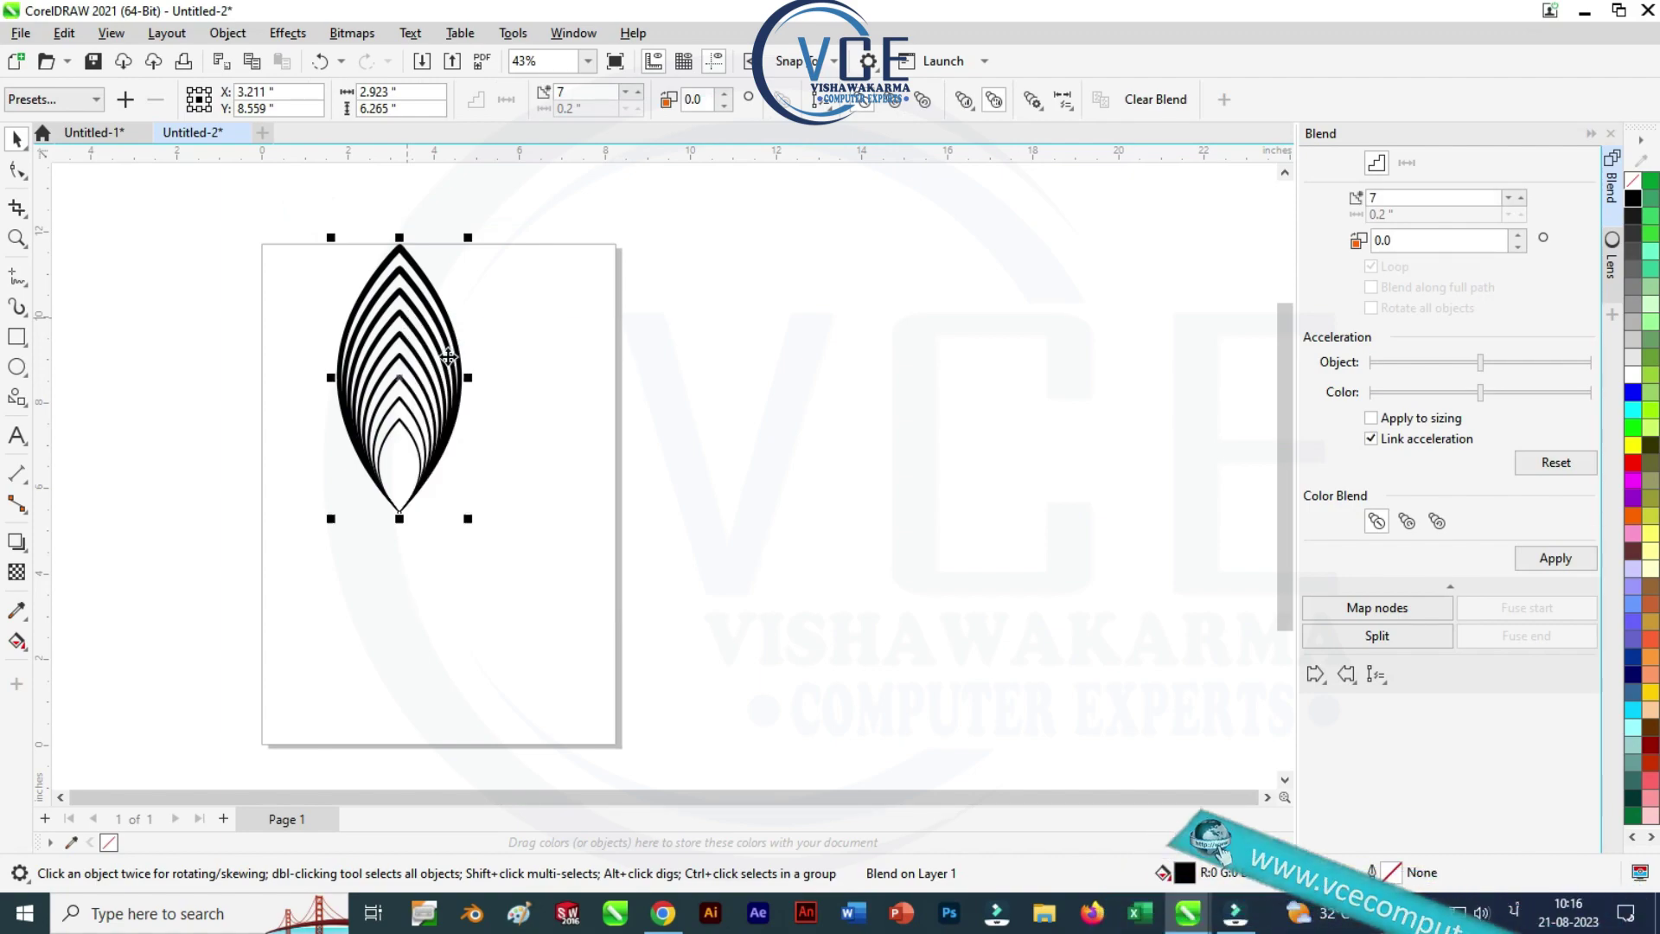
Step: Fill the grouped leaf with a conical black-and-white multi-stop fountain fill preset and deselect it
click(17, 641)
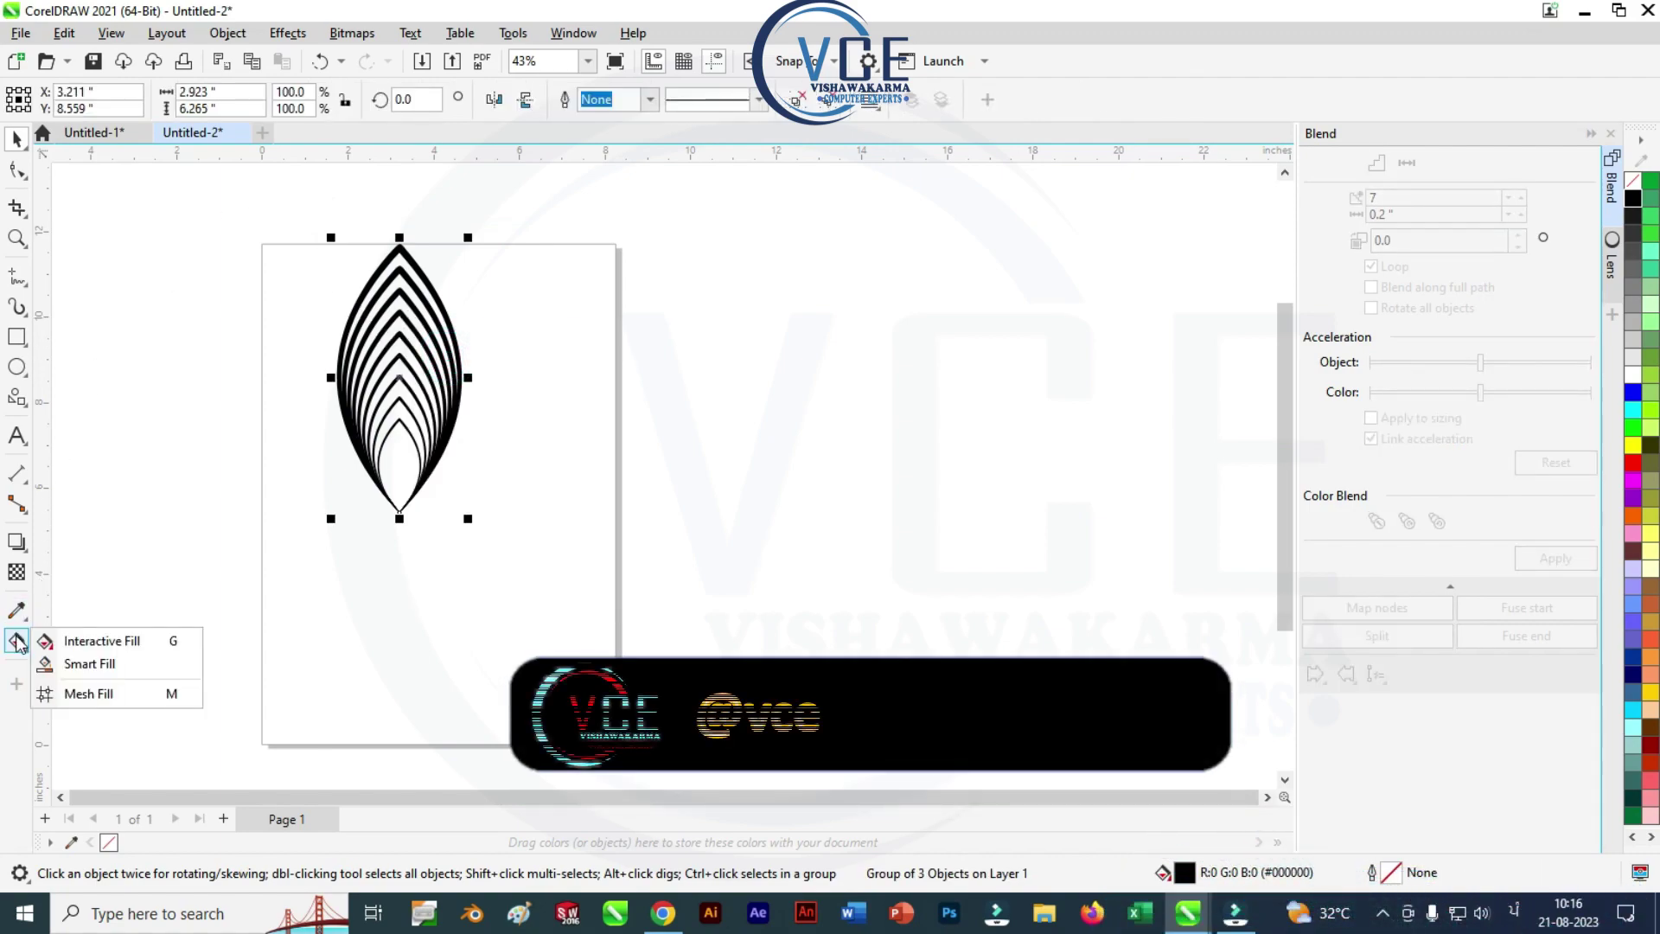
click(79, 641)
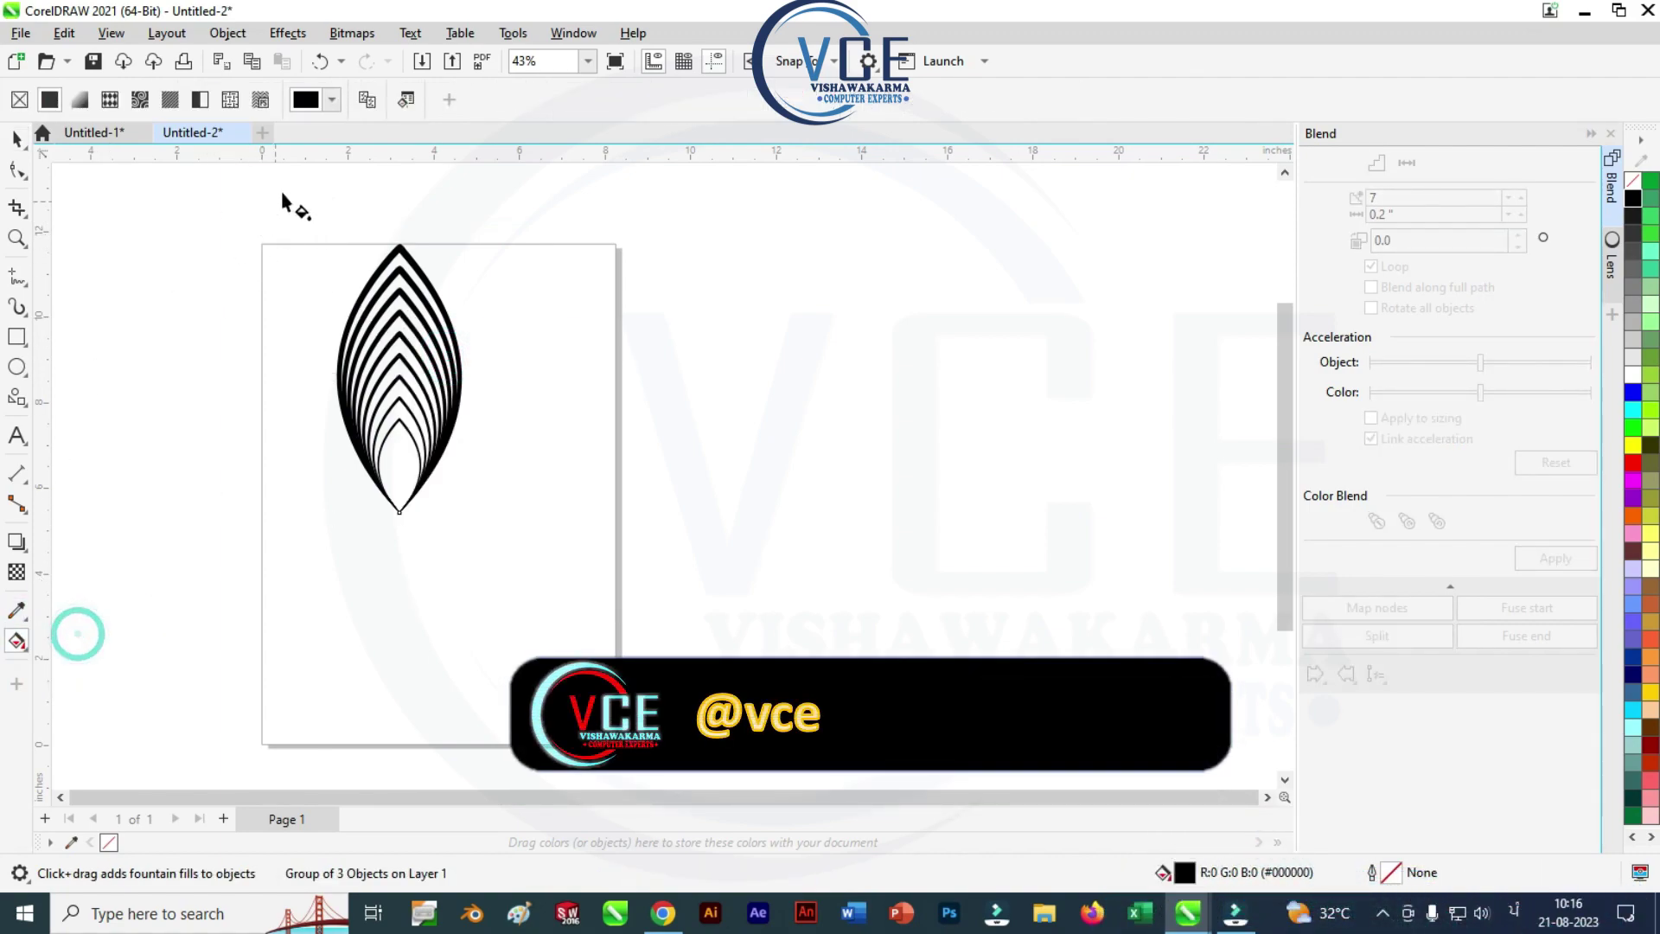
click(329, 101)
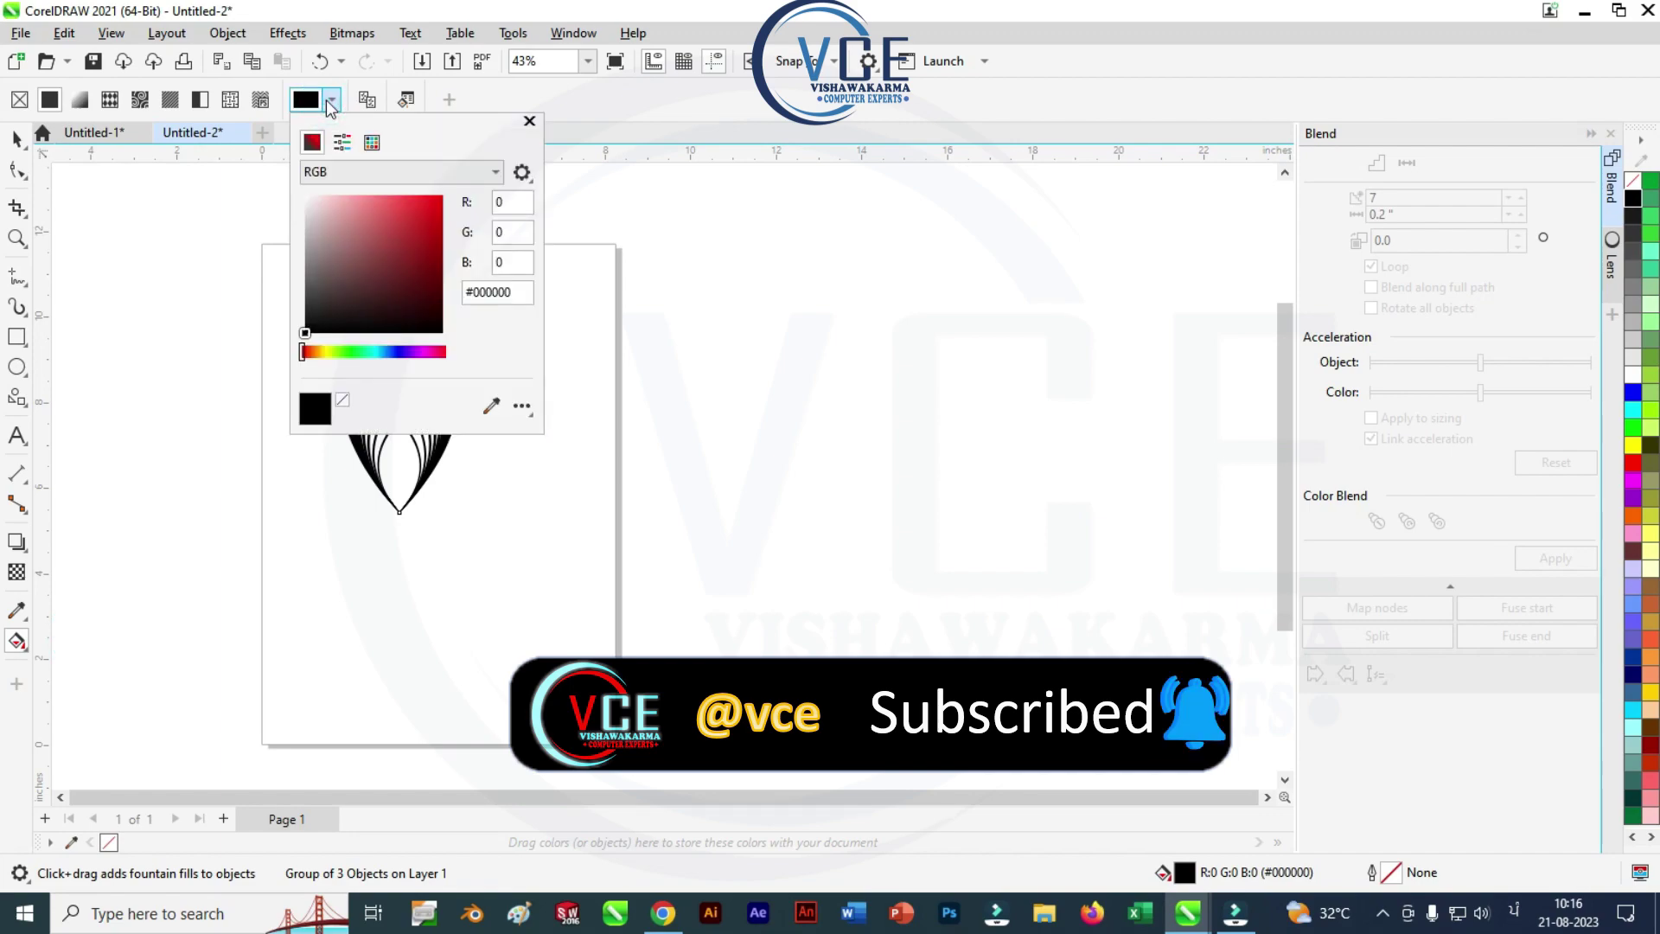
click(78, 101)
click(79, 100)
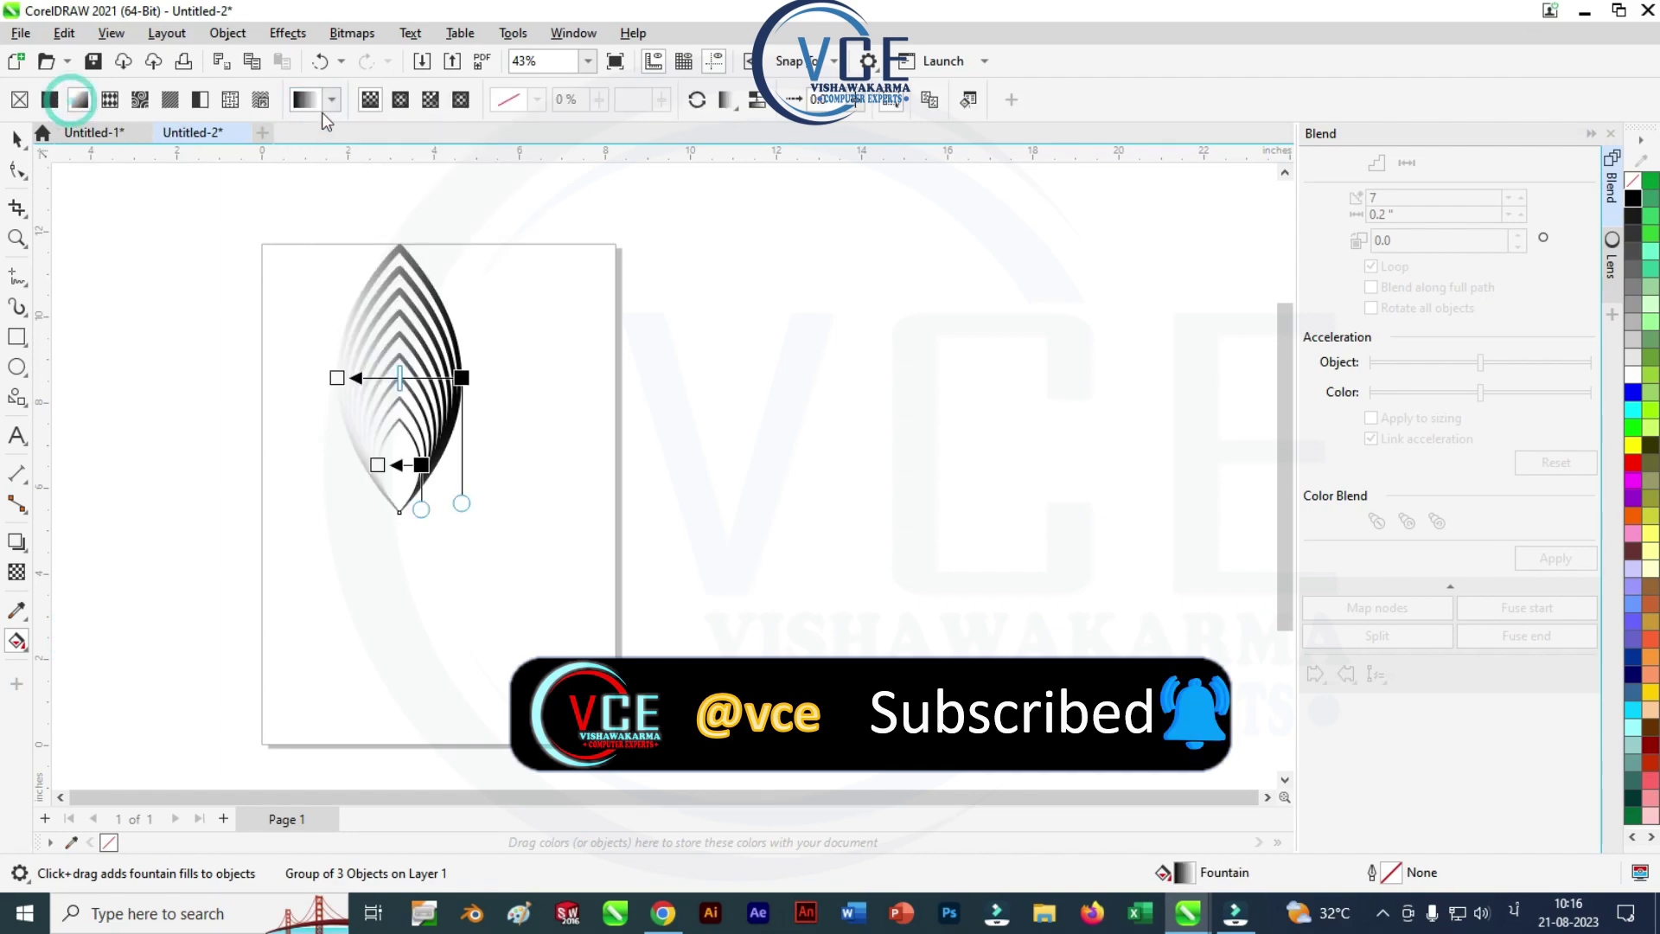
click(332, 101)
click(506, 244)
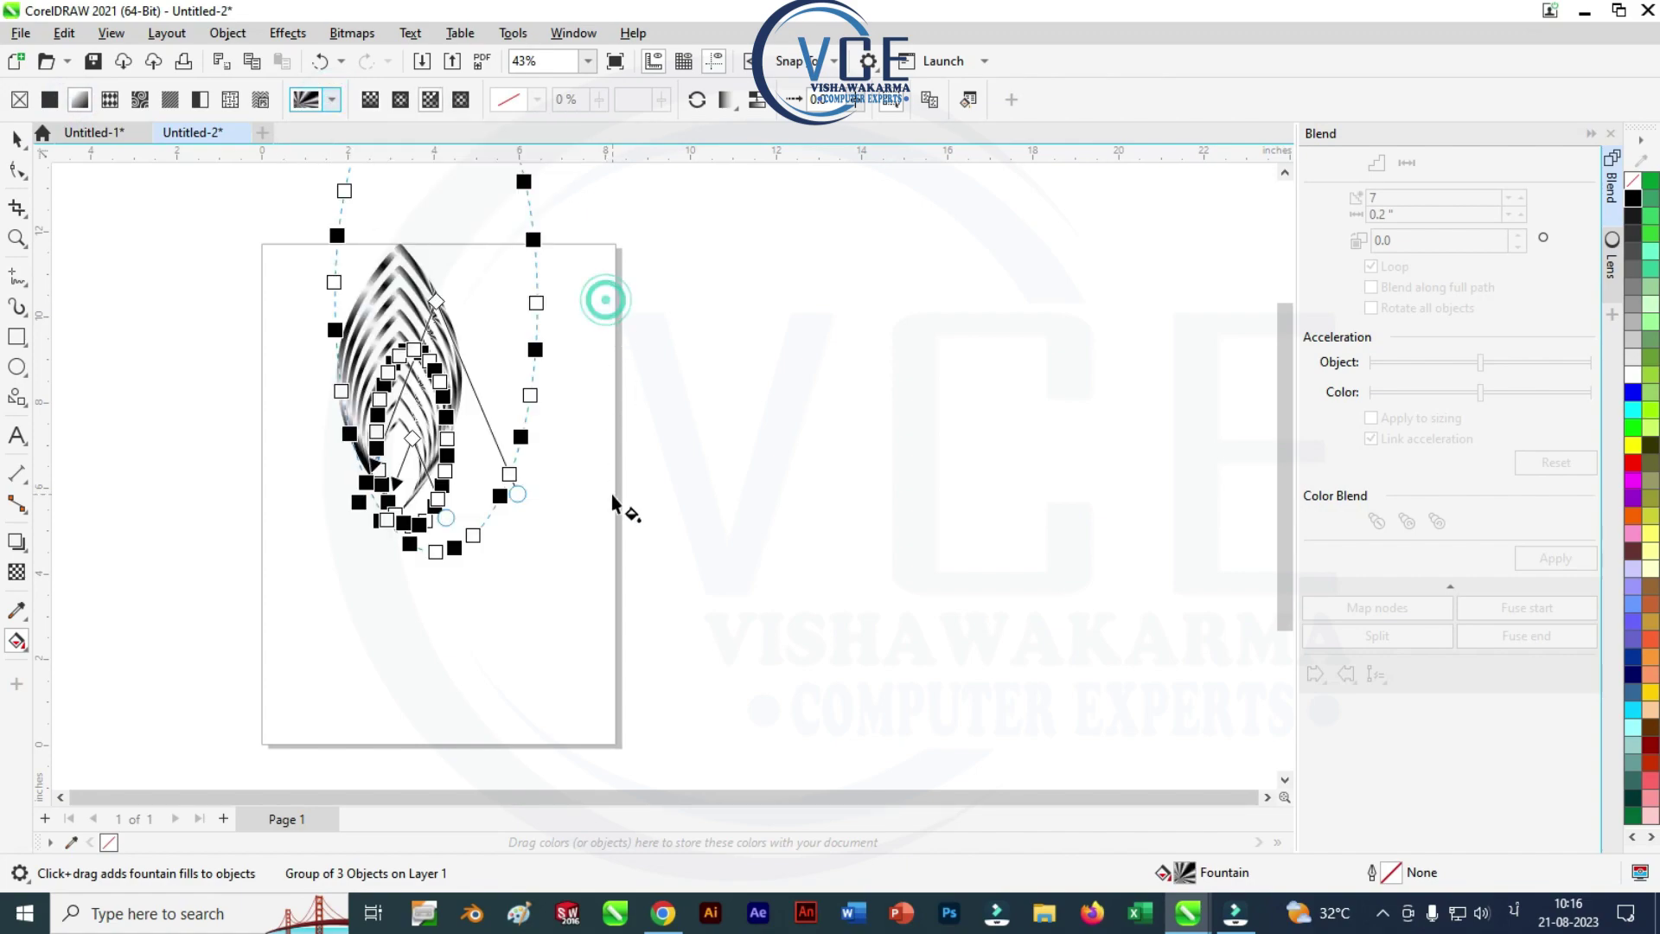
click(17, 138)
click(294, 349)
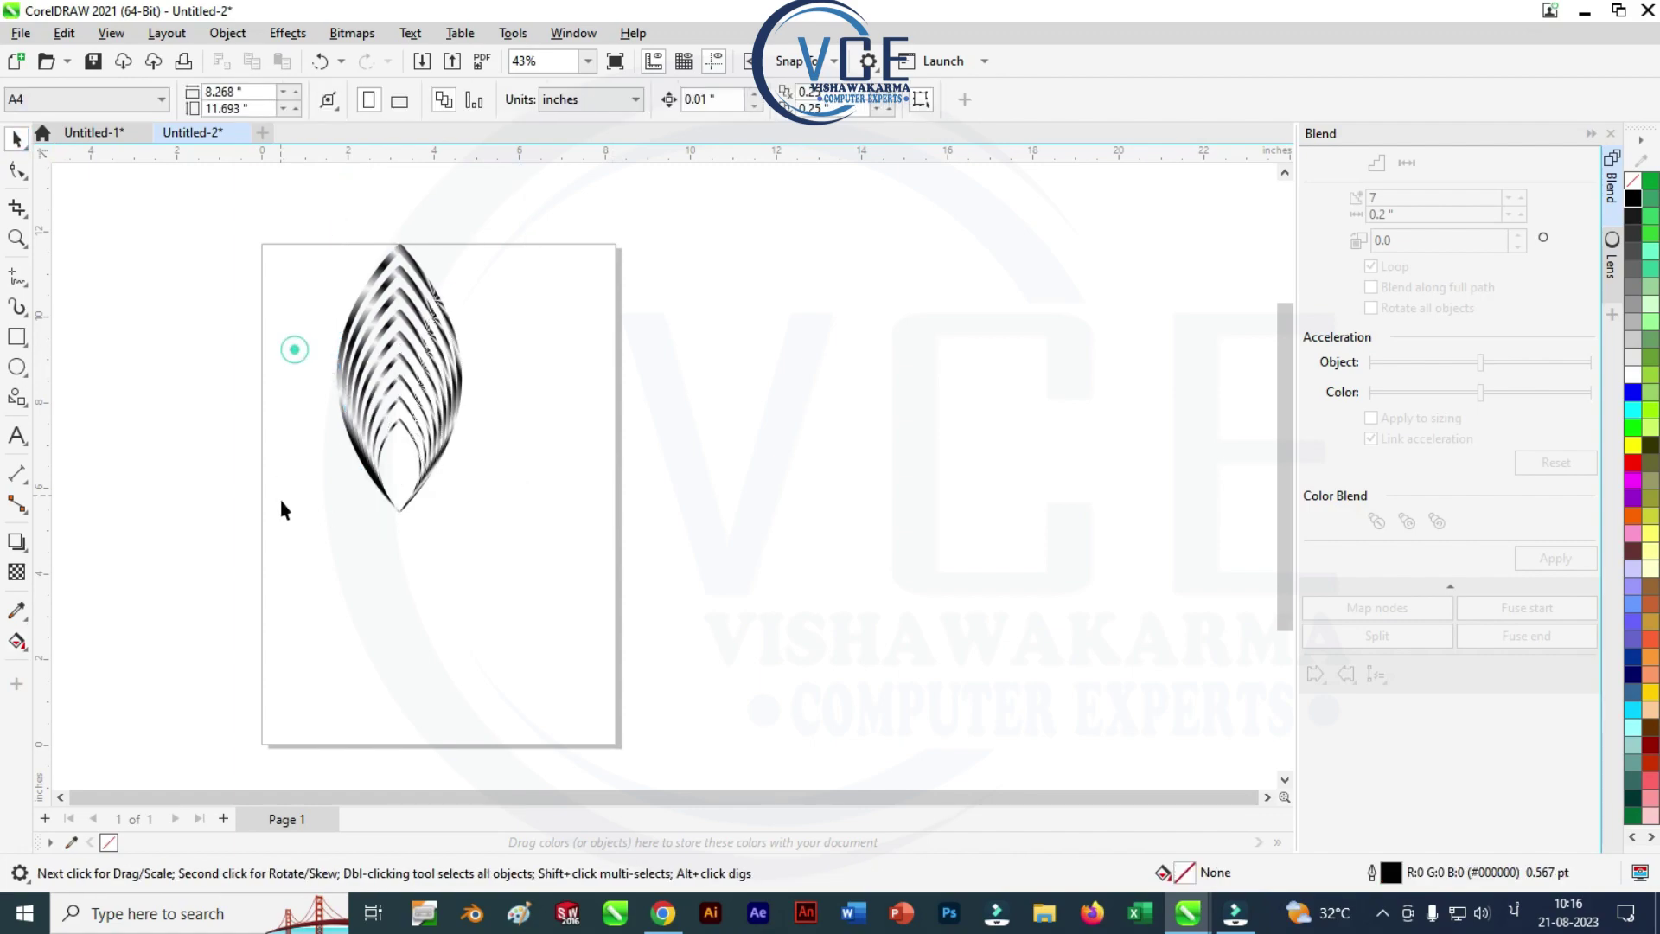
Step: Move the leaf's rotation centre to its lower tip and create a copy rotated 45 degrees clockwise around it
click(385, 327)
click(394, 318)
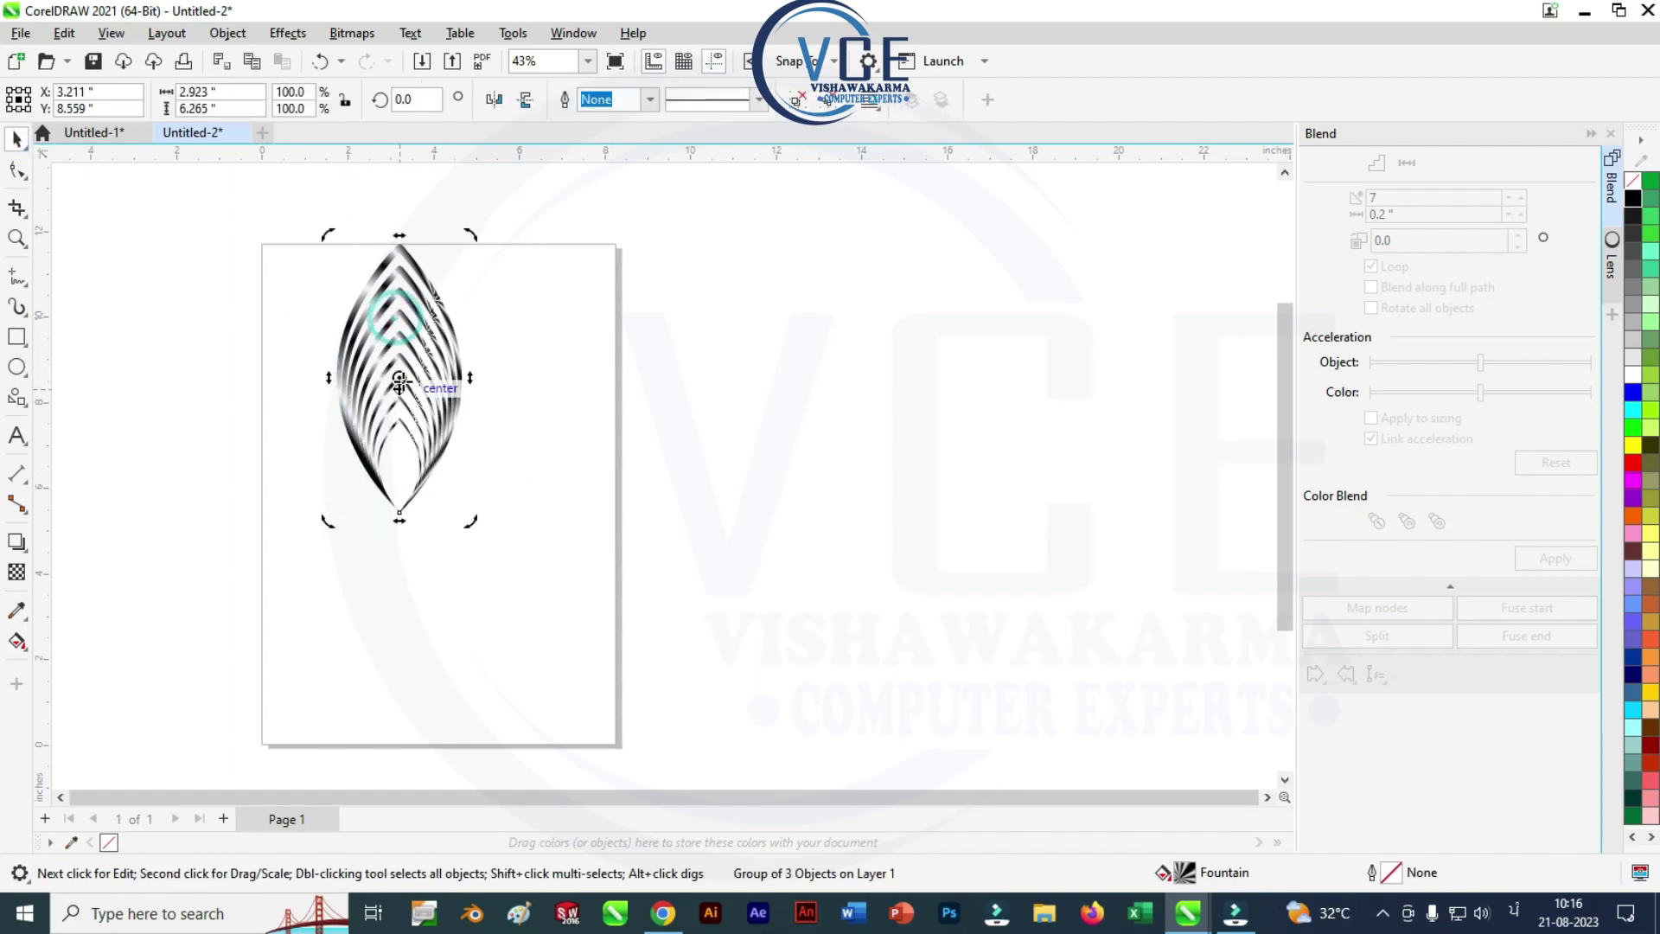
drag(399, 382, 398, 513)
drag(473, 236, 591, 427)
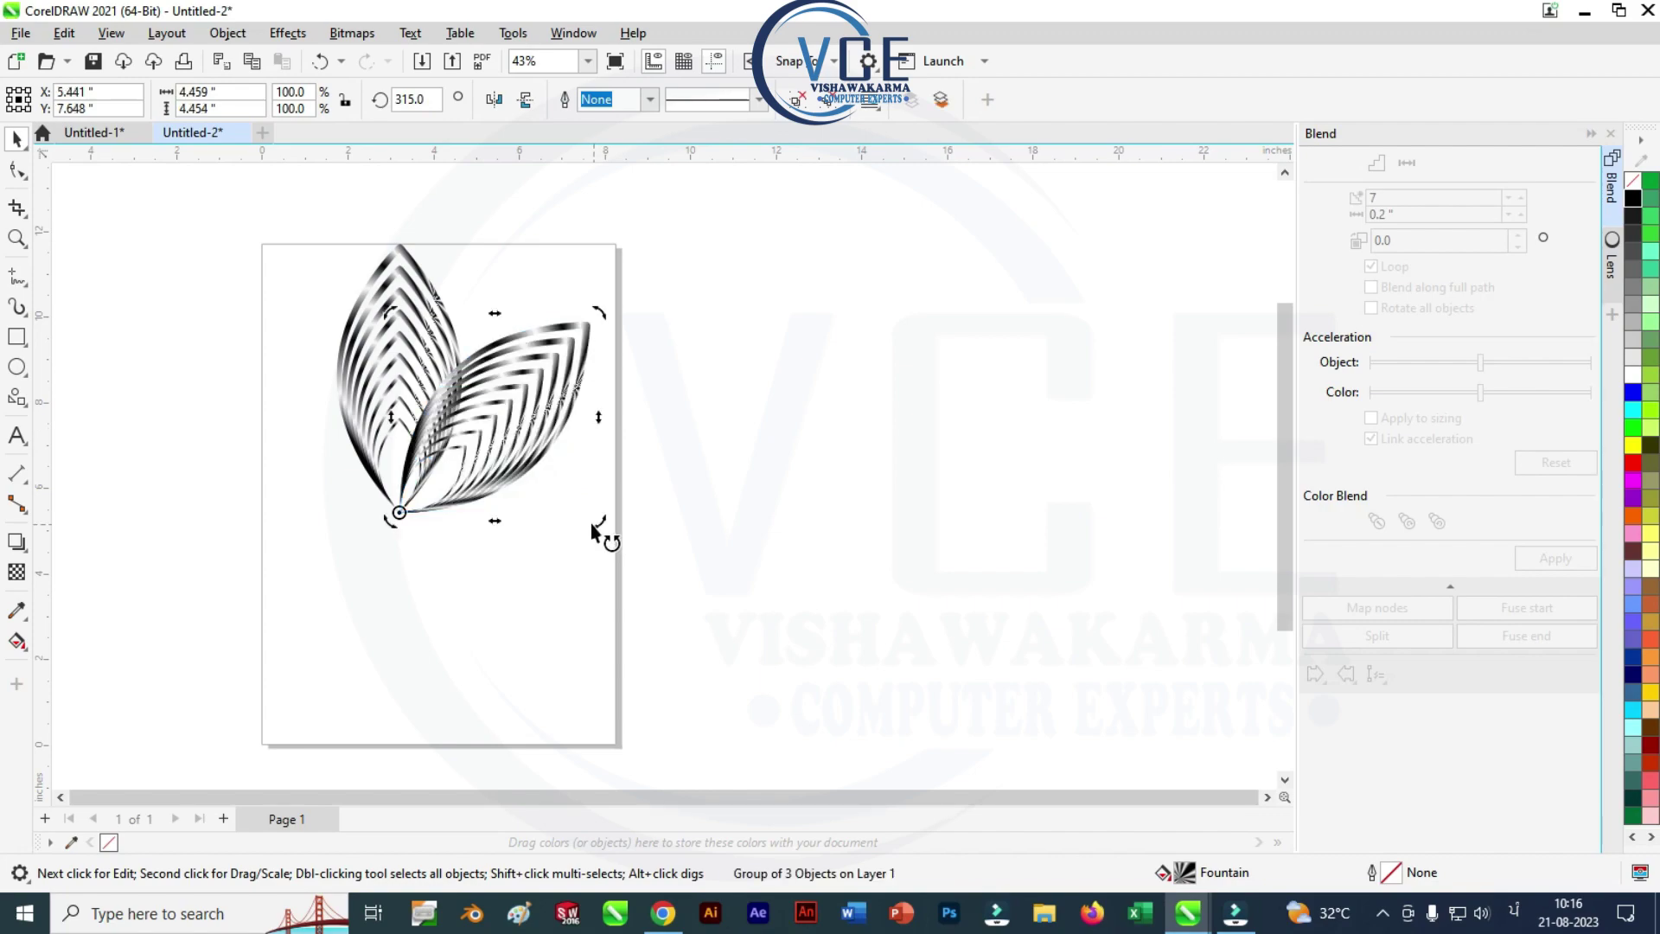
Step: Repeat the rotated duplication around the tip until eight petals complete the flower
key(ctrl+r)
key(ctrl+r)
key(ctrl+r)
key(ctrl+r)
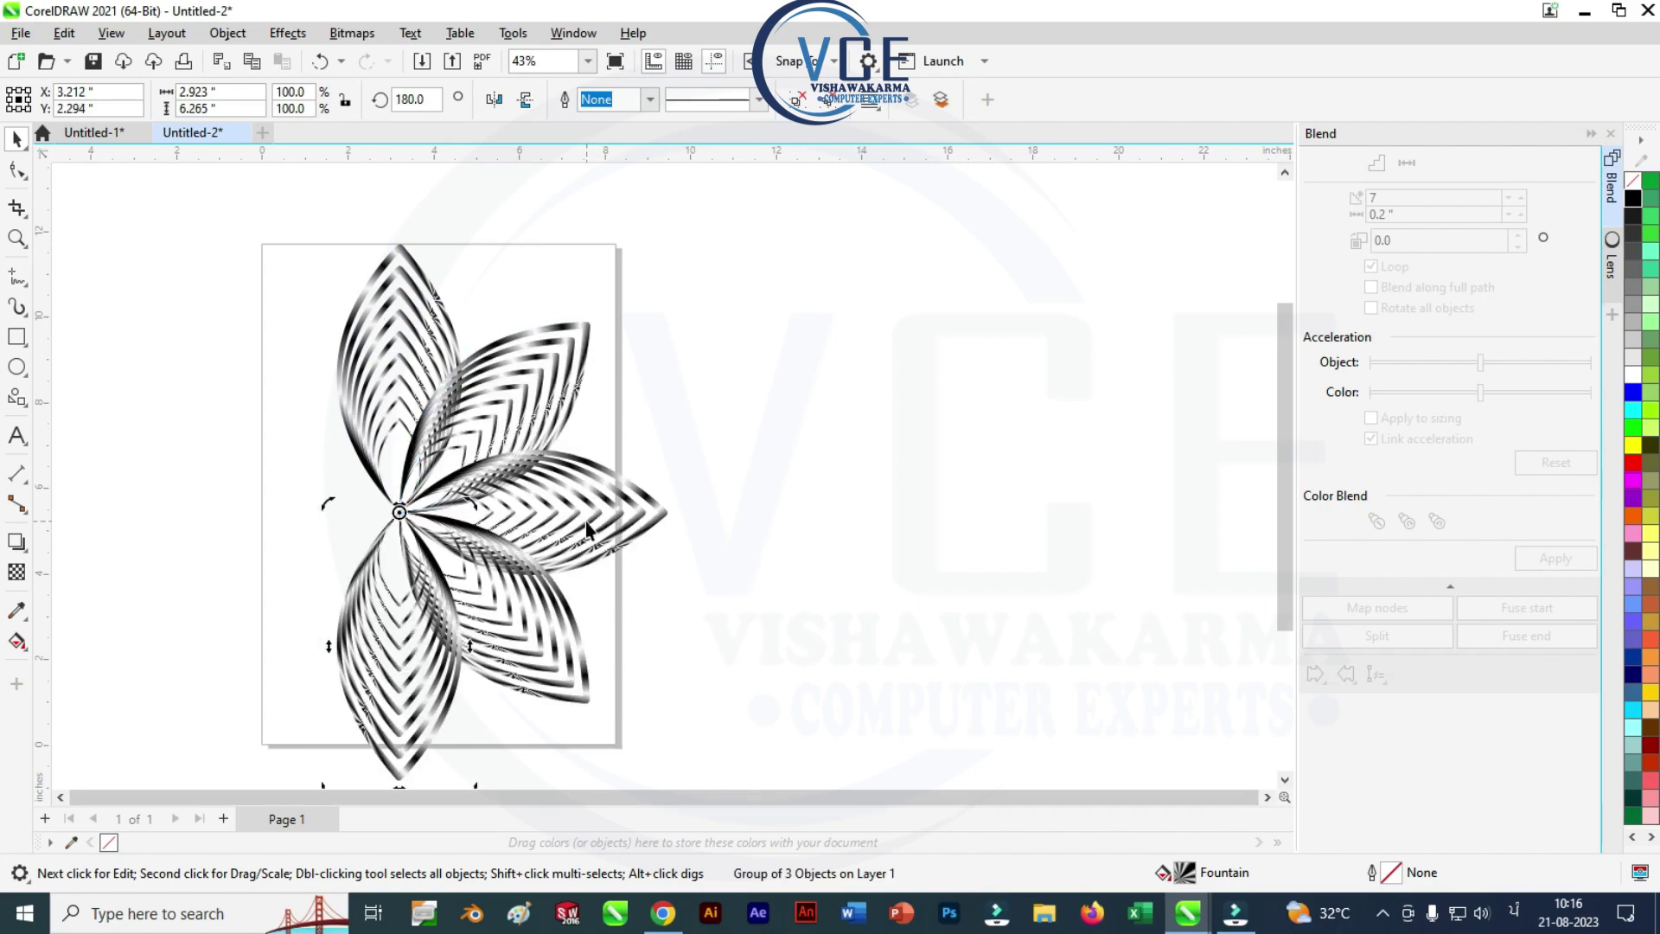
key(ctrl+r)
key(ctrl+r)
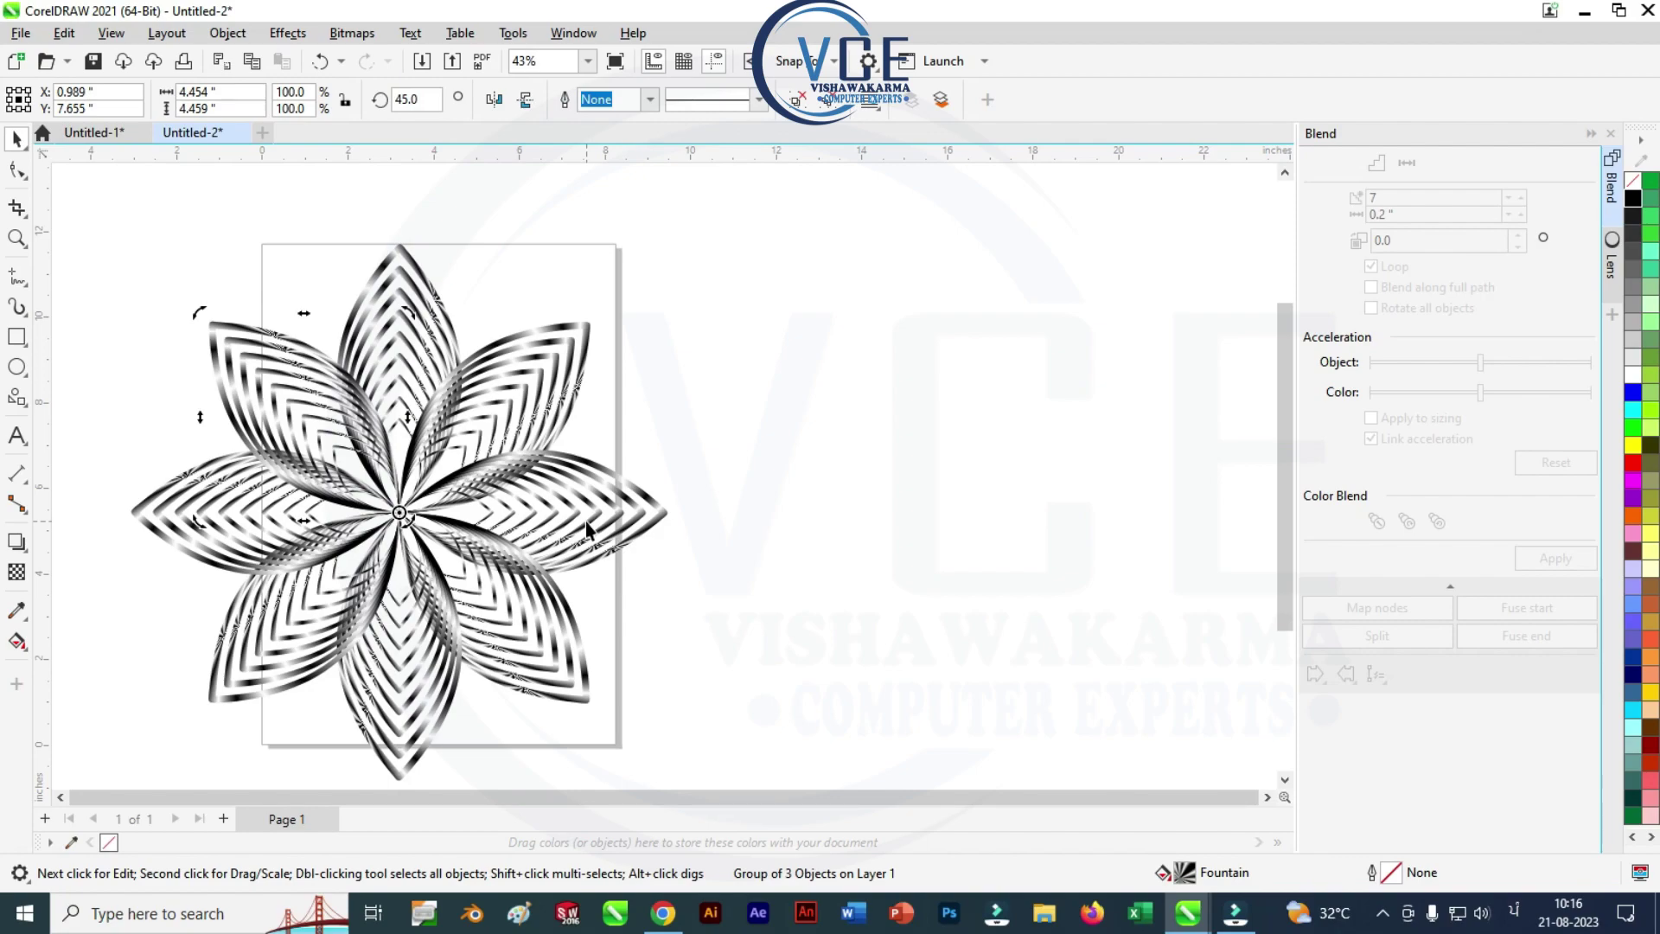
scroll(413, 413, down, 2)
scroll(459, 424, up, 2)
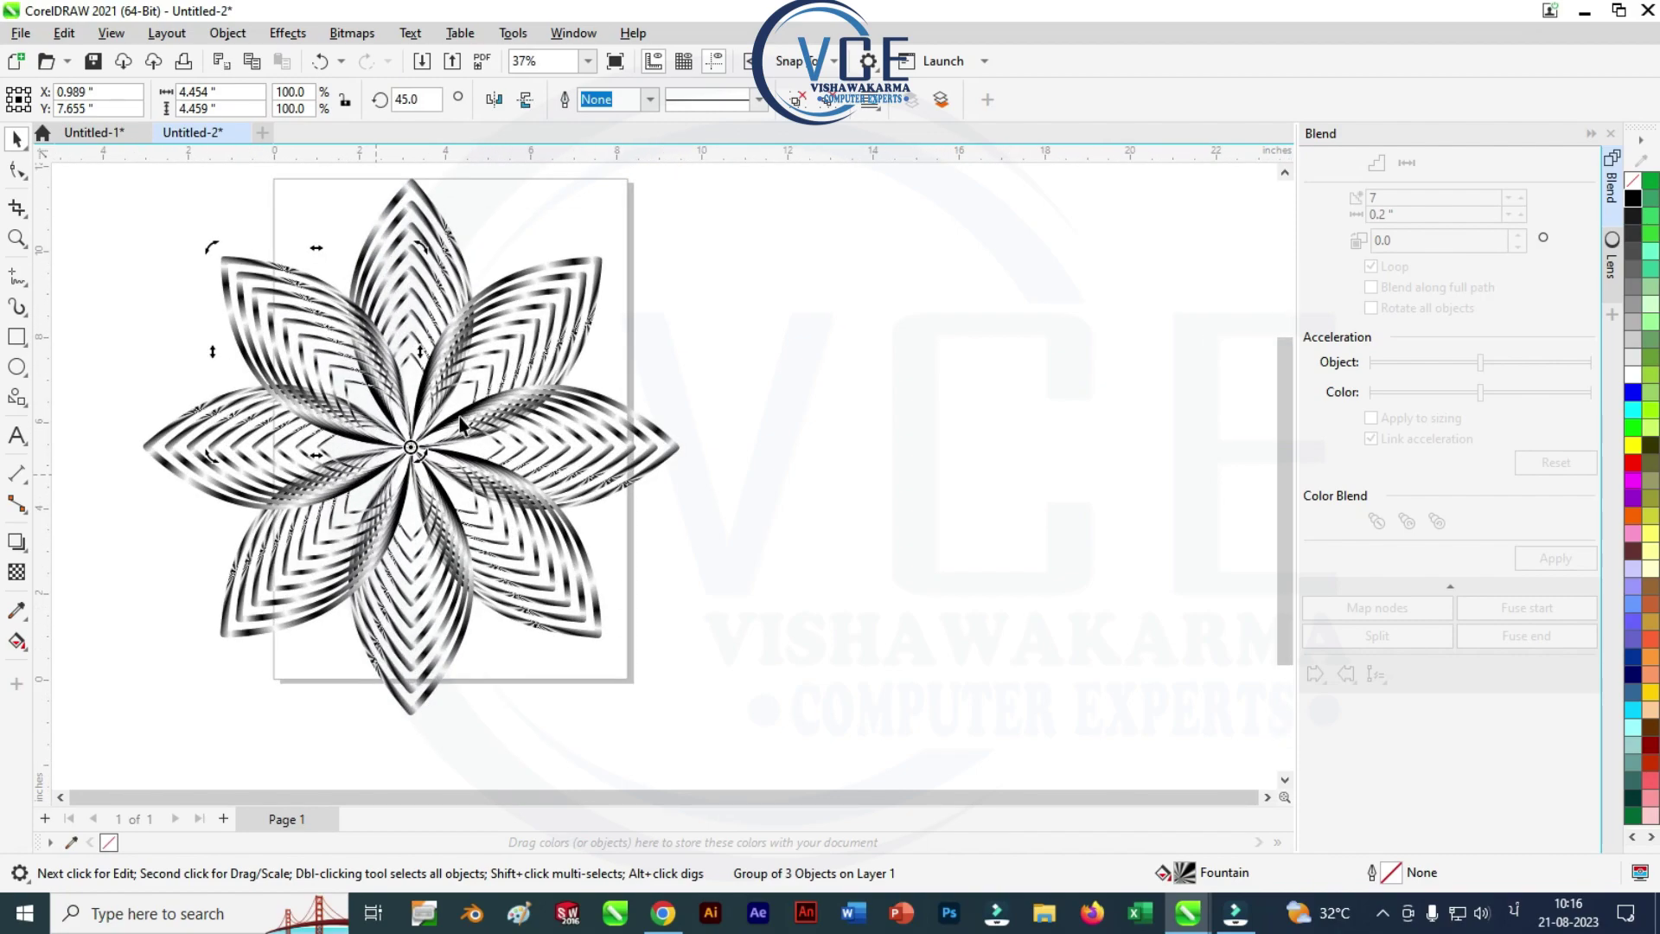
scroll(449, 449, down, 1)
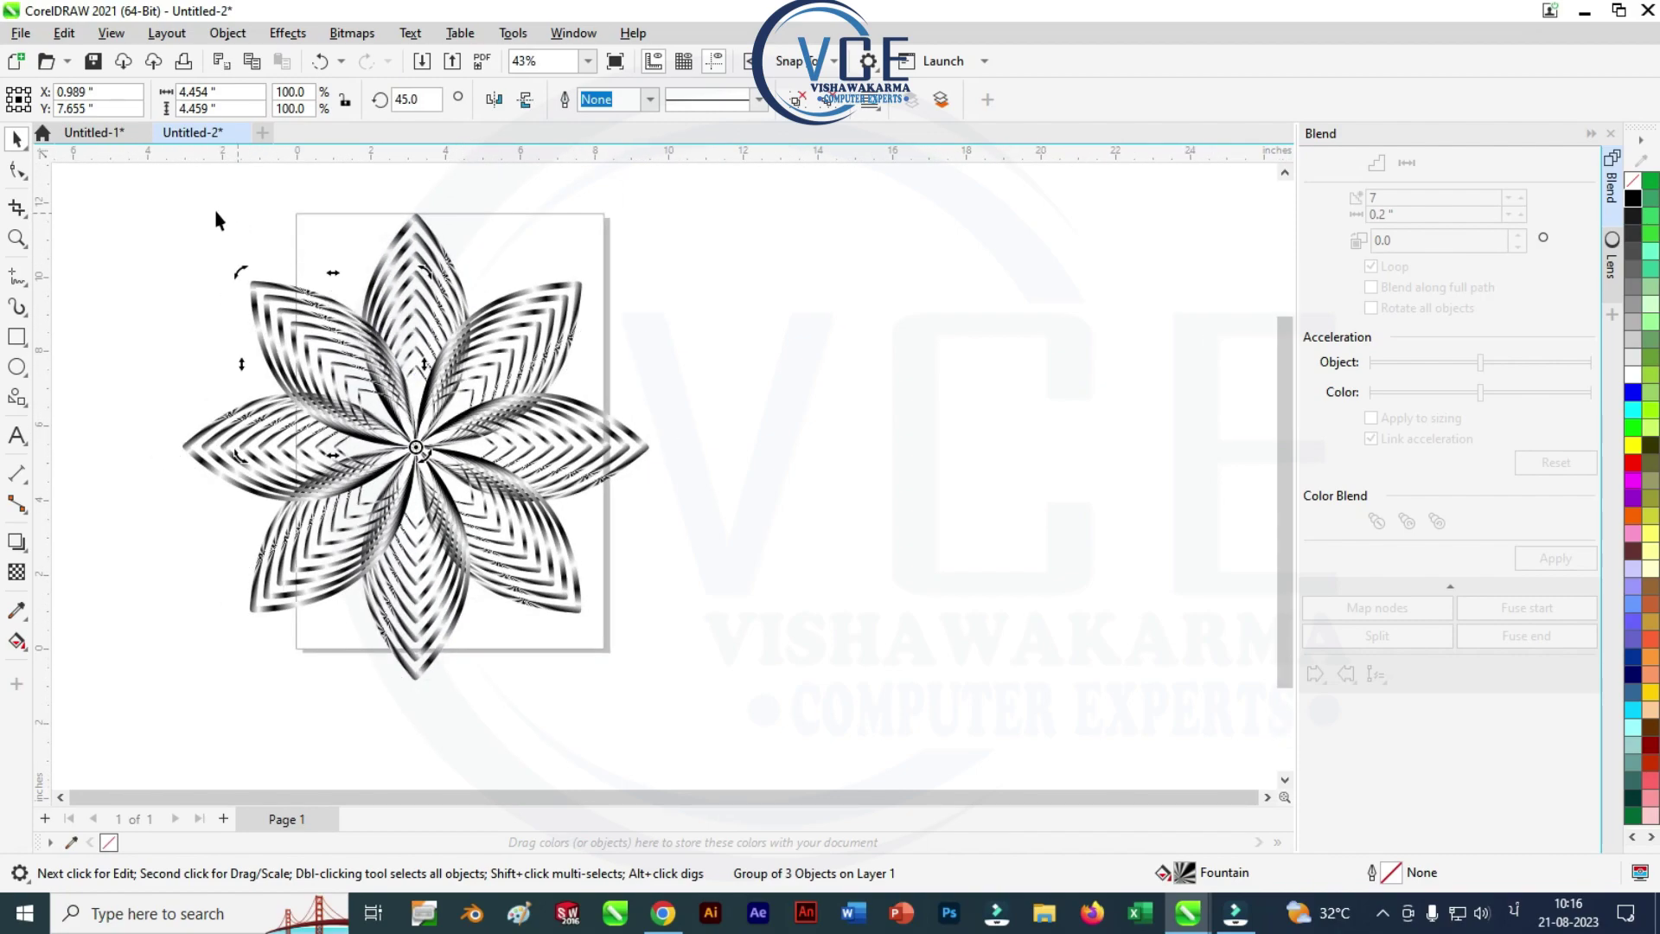
Step: Select all eight petals, scale the flower down to about 4.7" across and move it onto the upper part of the page
drag(227, 266, 356, 387)
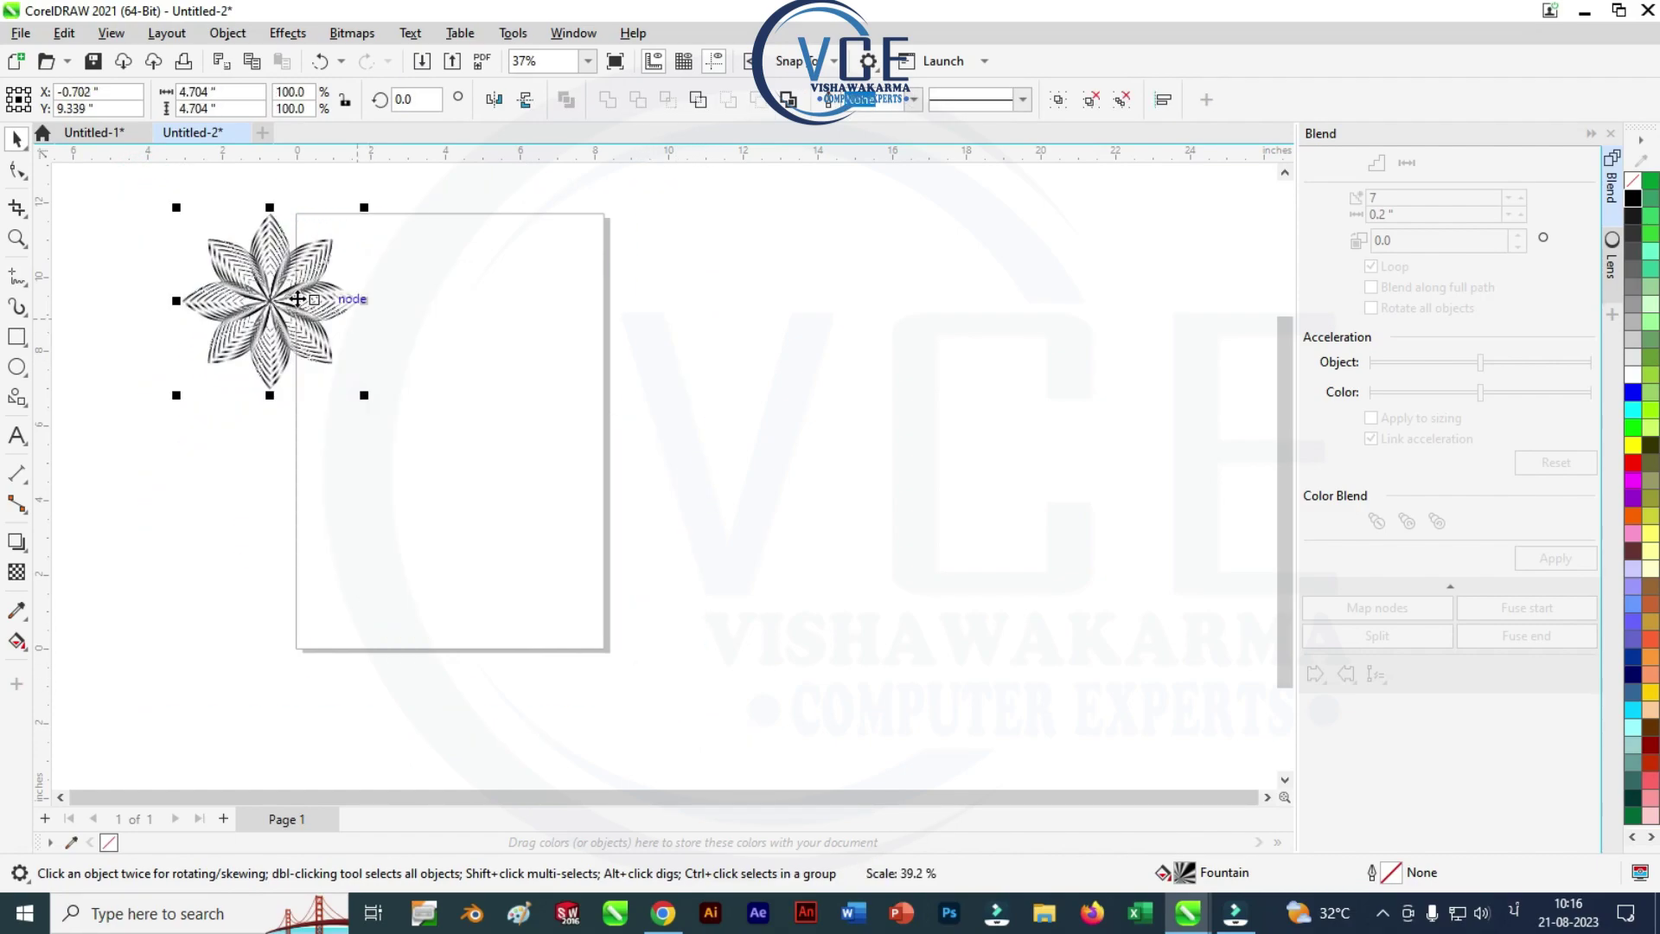
drag(333, 316, 558, 318)
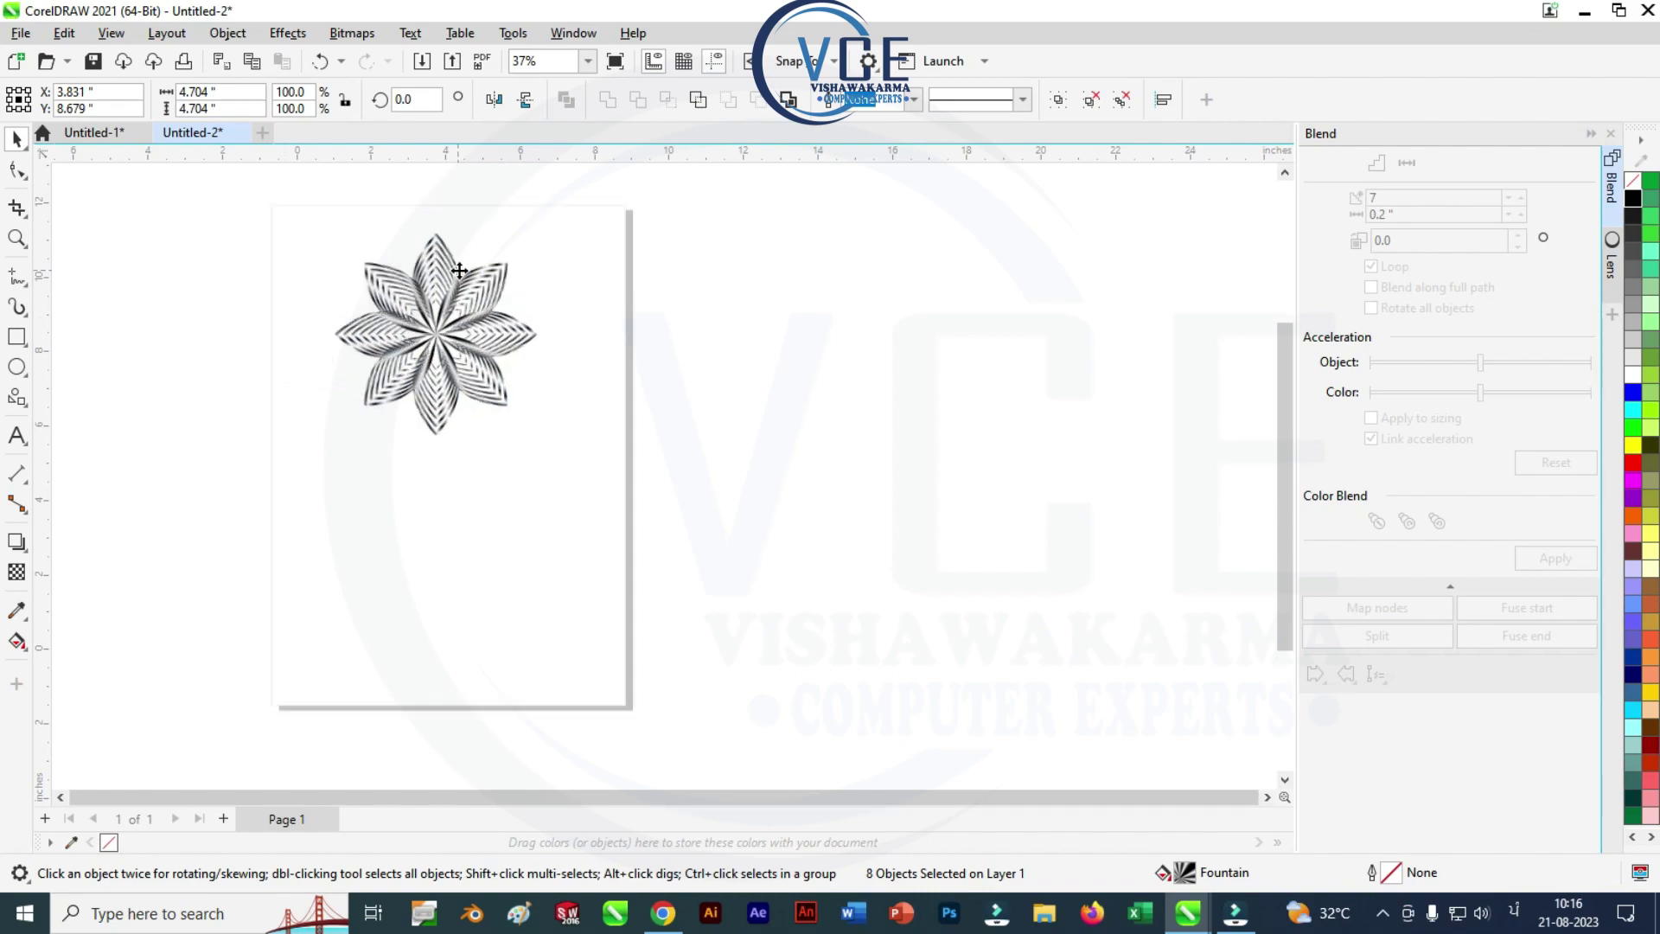
scroll(495, 253, up, 4)
scroll(424, 272, up, 1)
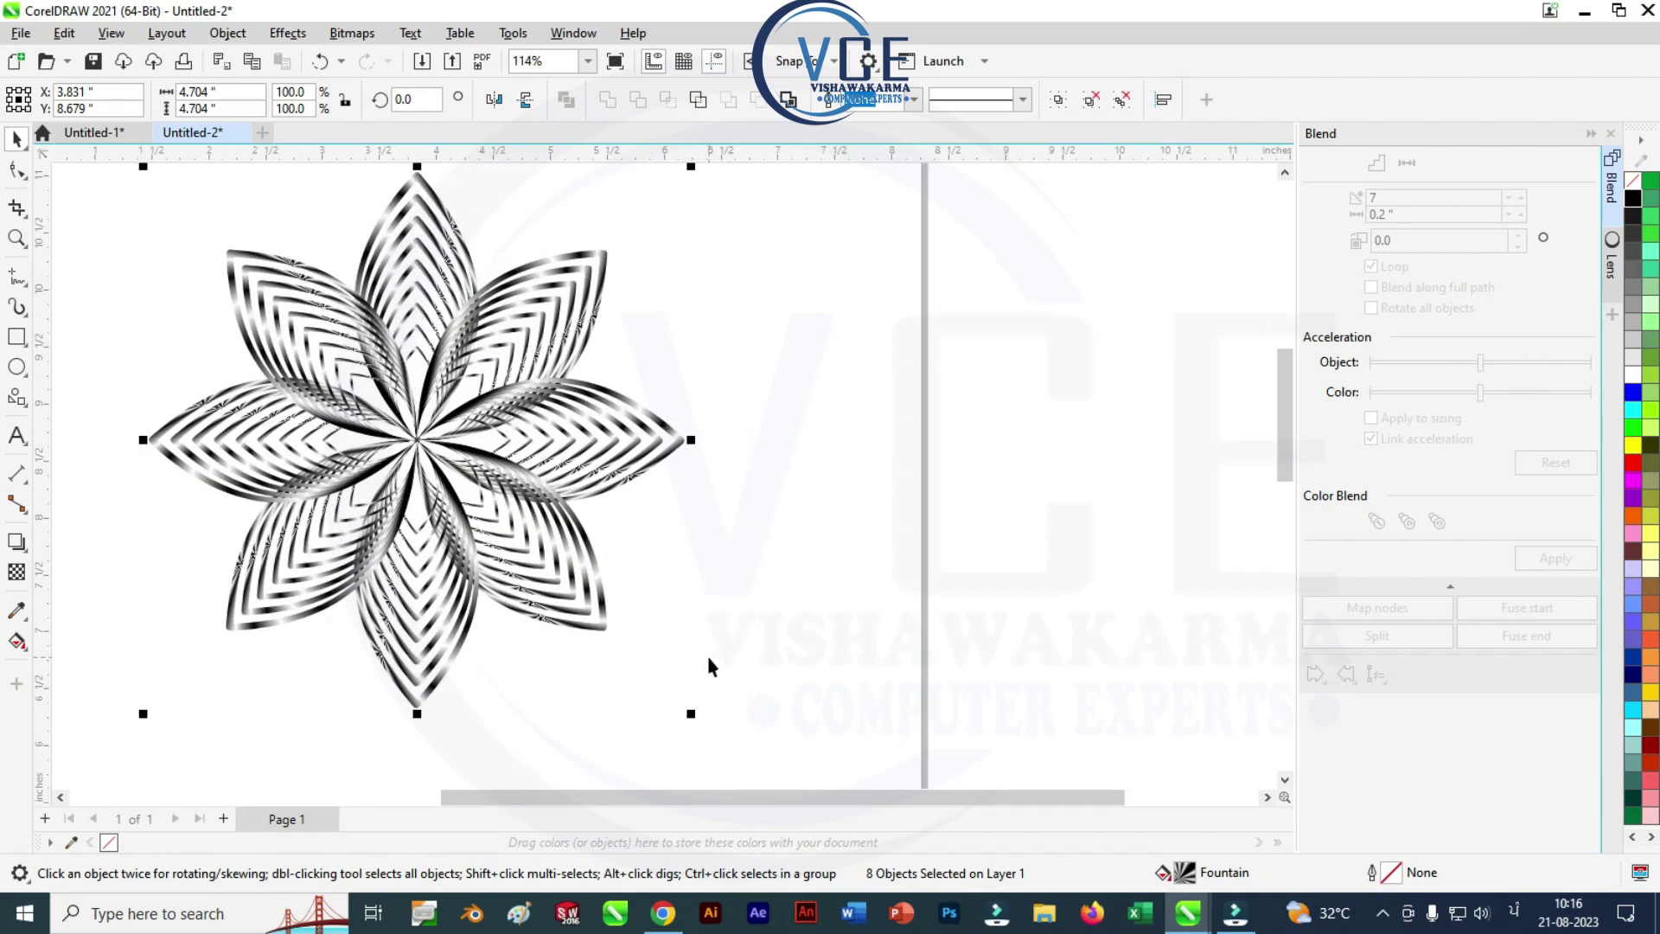
Step: Group the eight petals and apply a Small Glow drop shadow preset to the flower
right_click(412, 290)
click(491, 373)
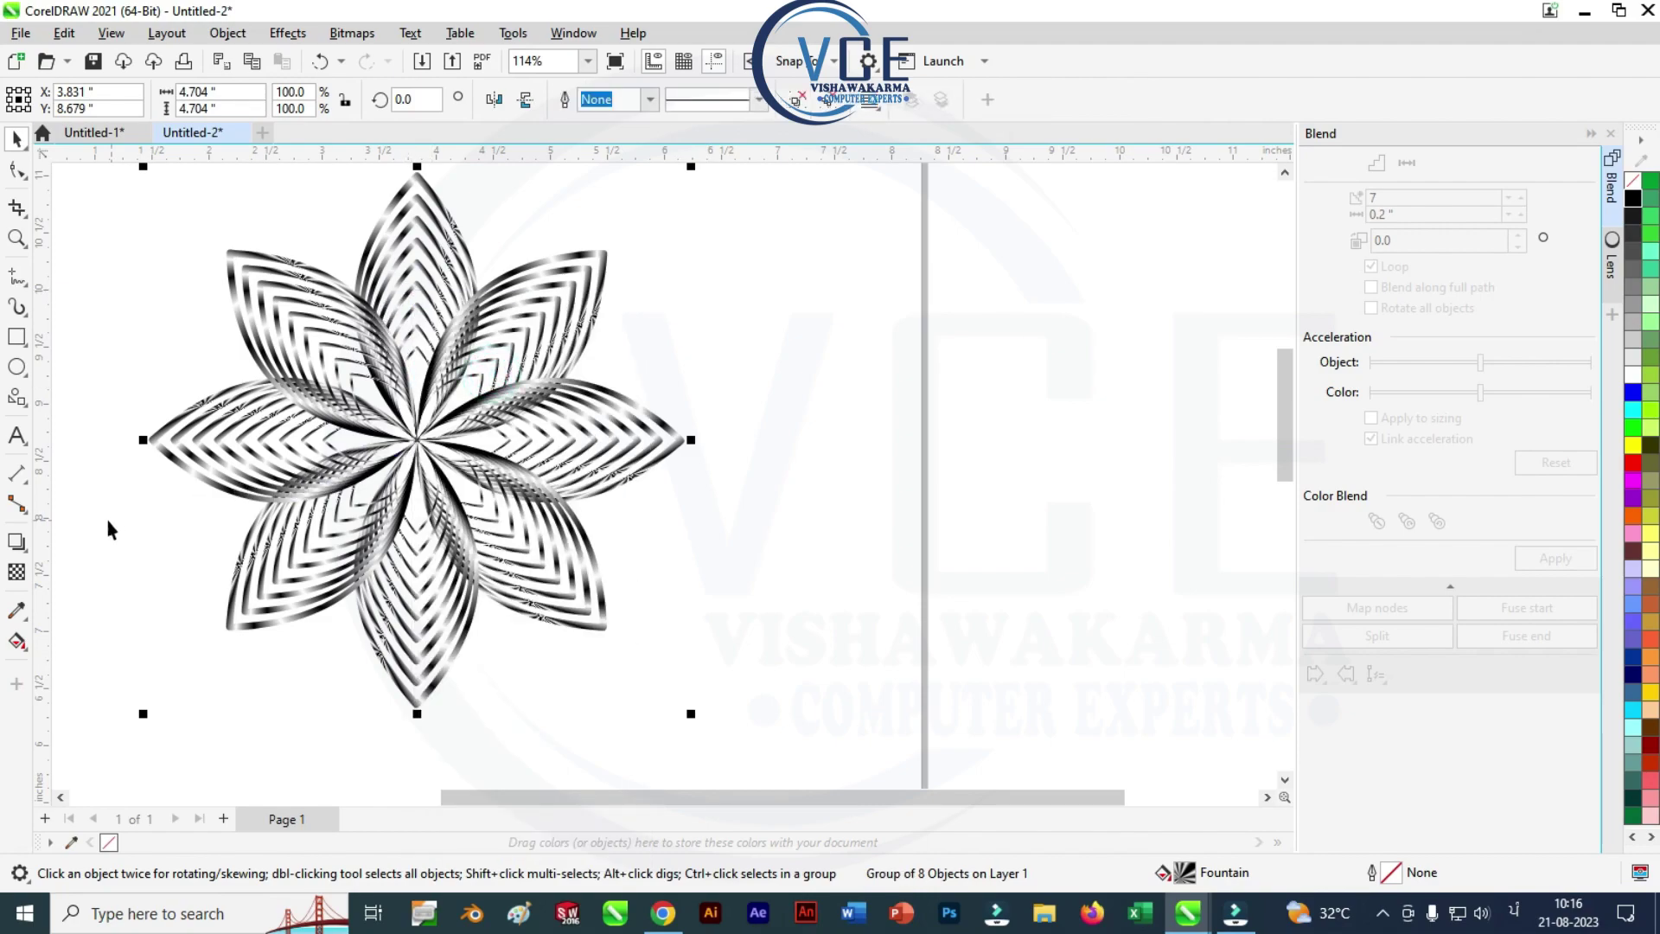
click(15, 545)
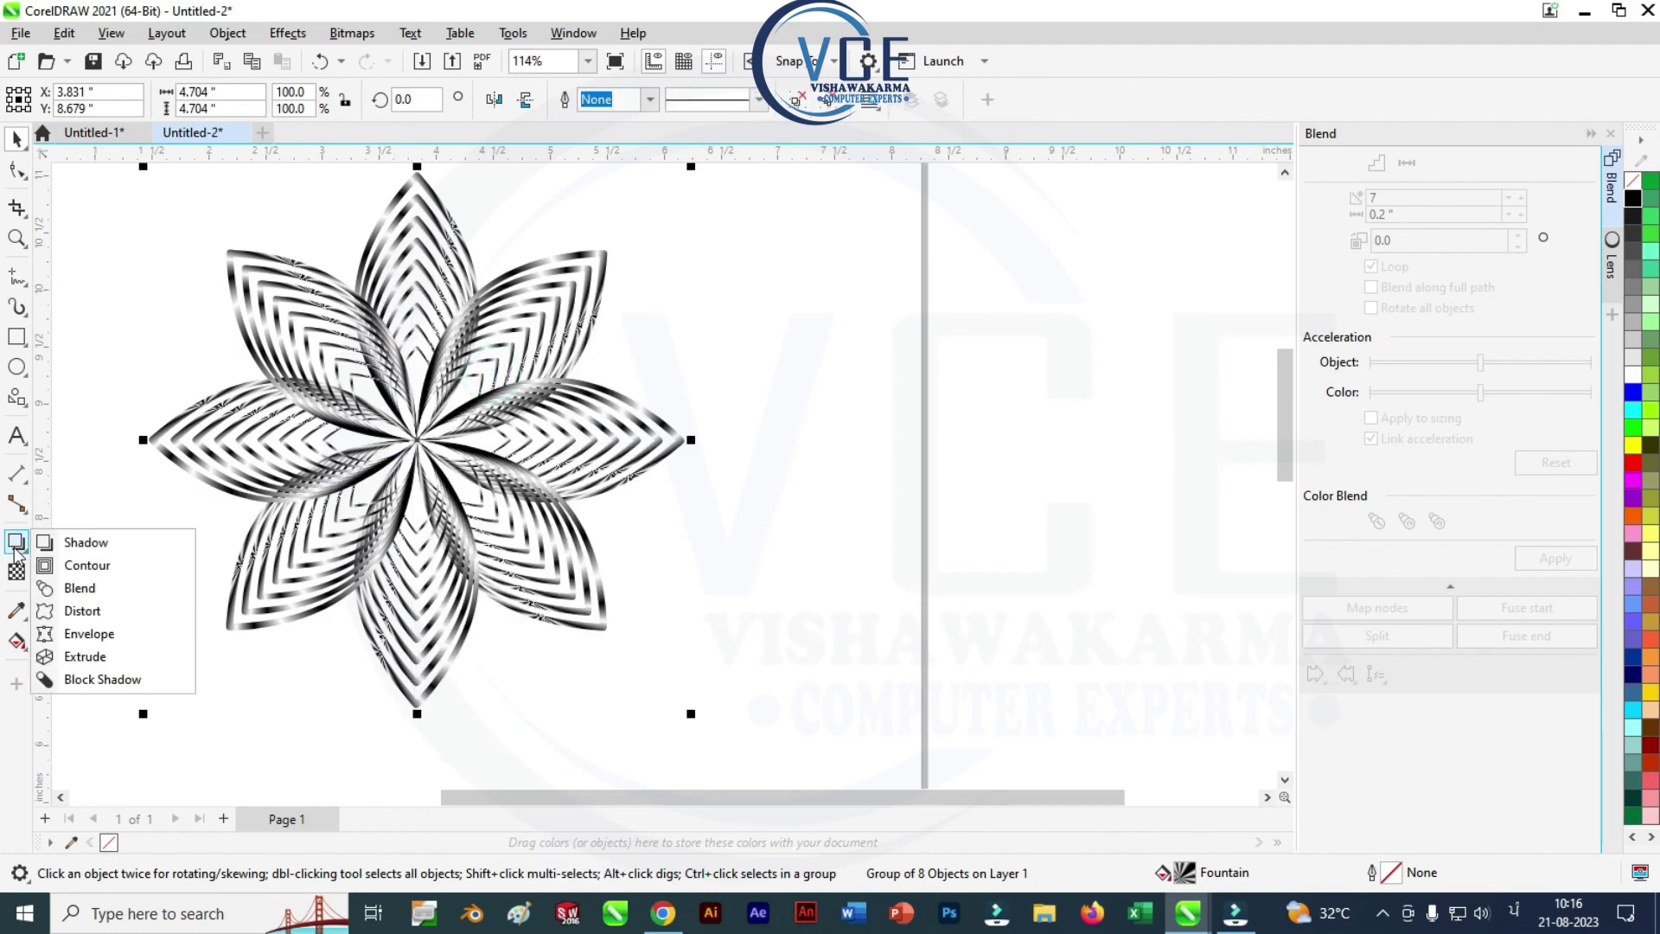
click(70, 543)
click(82, 101)
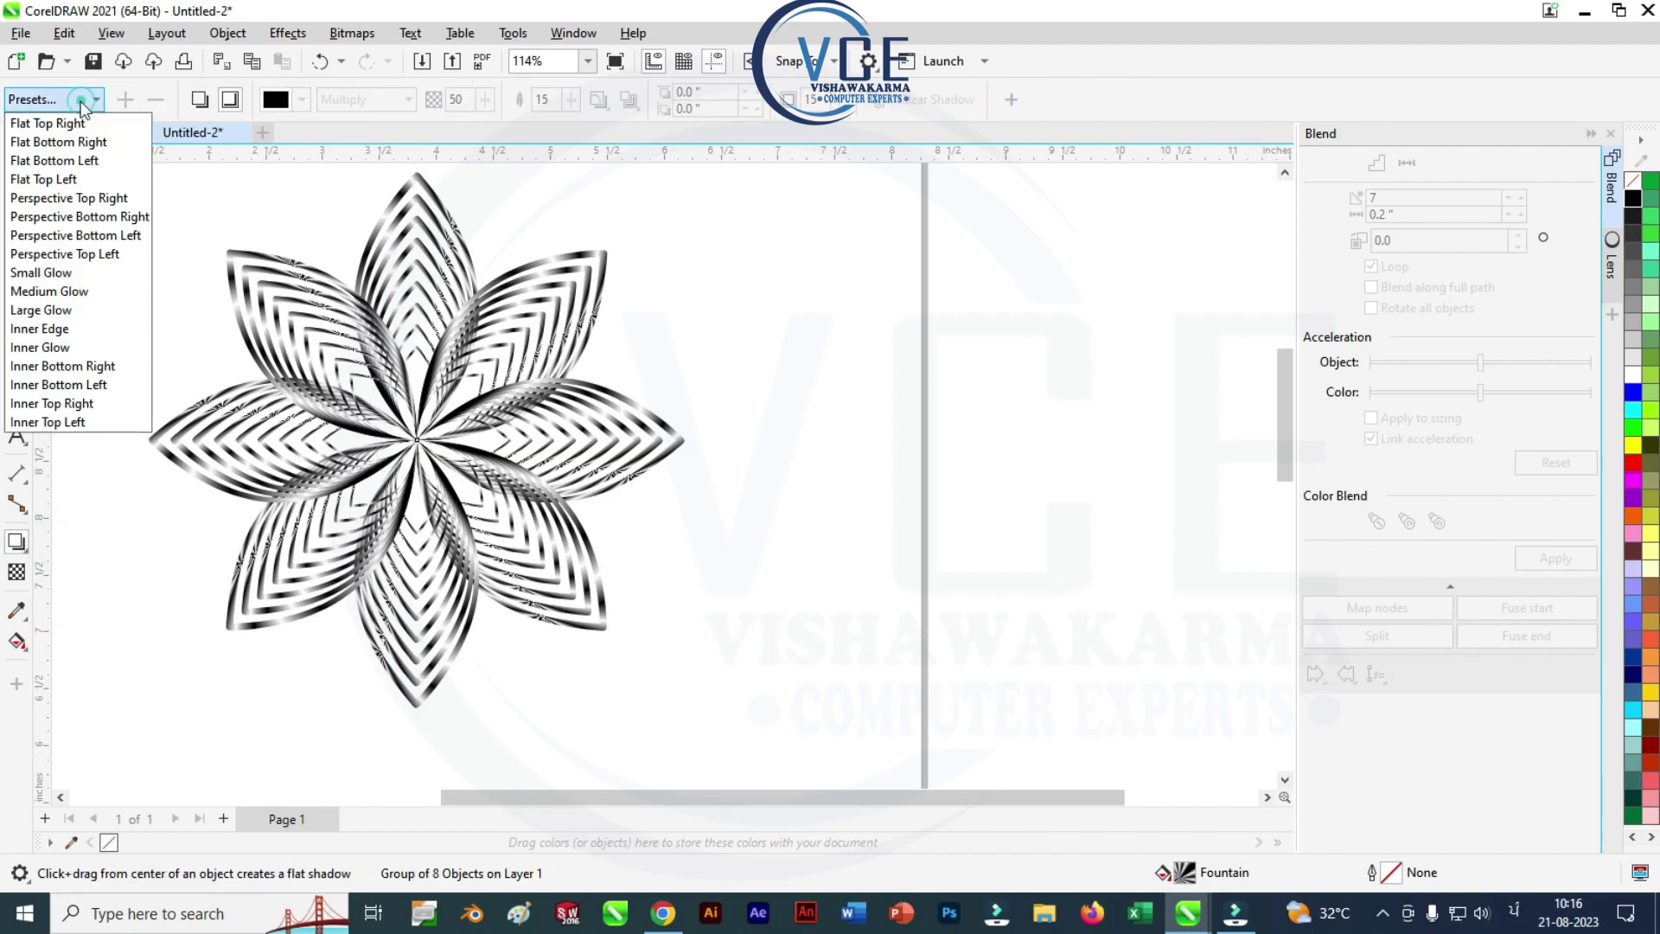
click(41, 273)
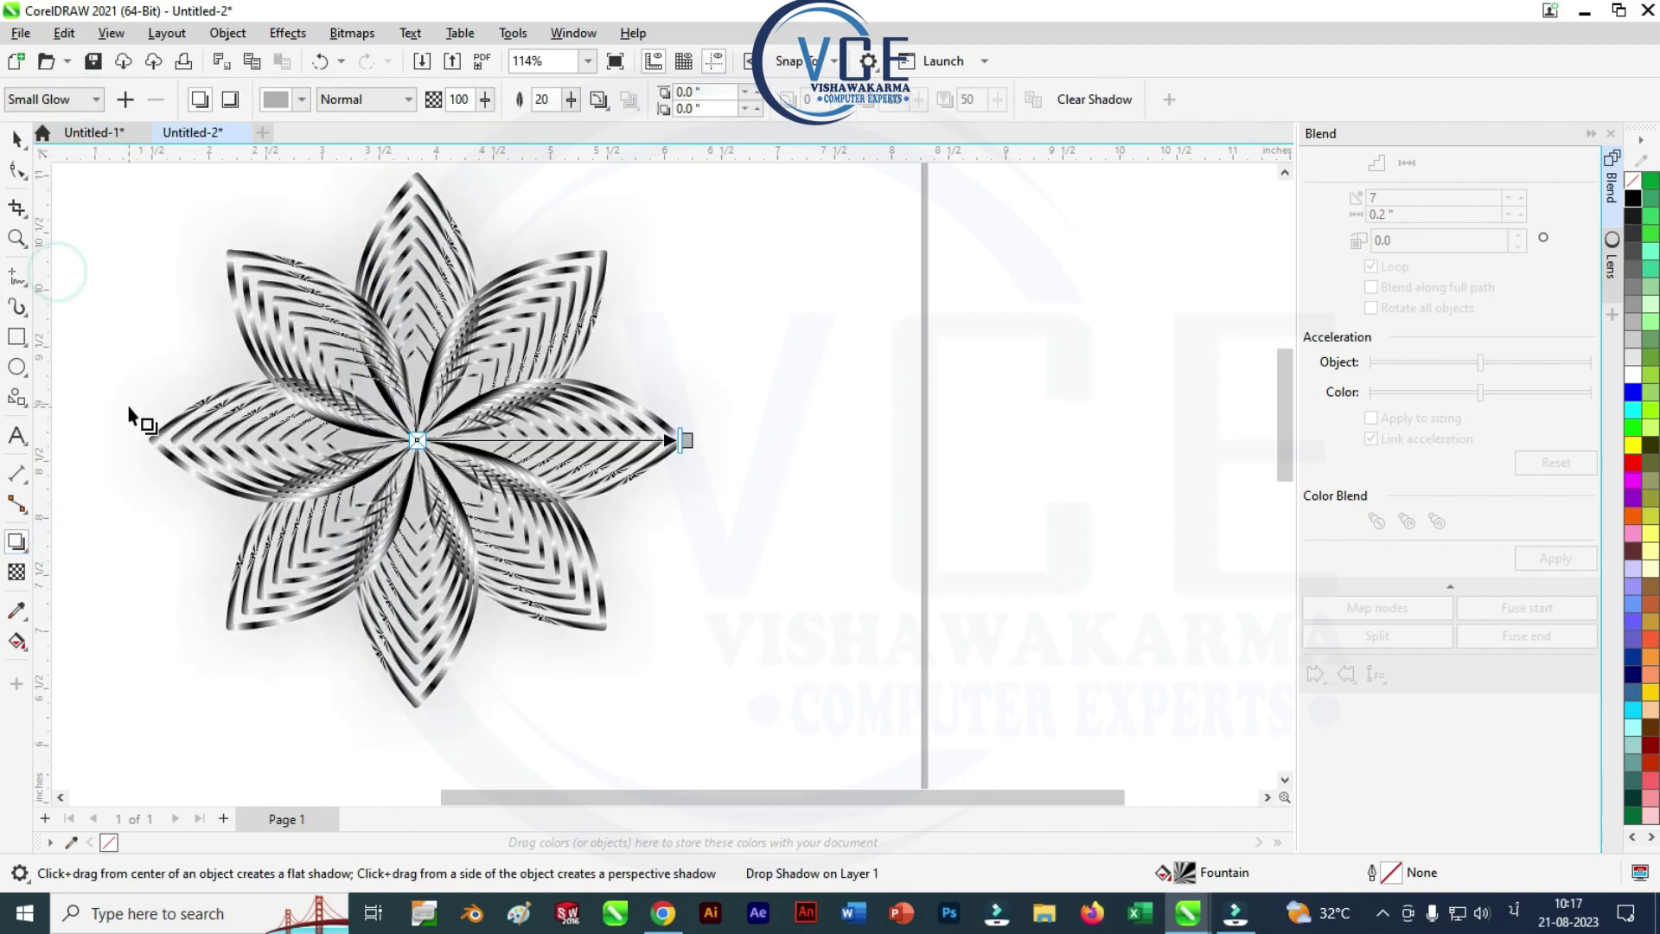
Step: Set the flower's shadow colour to black and its feathering to 5
click(301, 102)
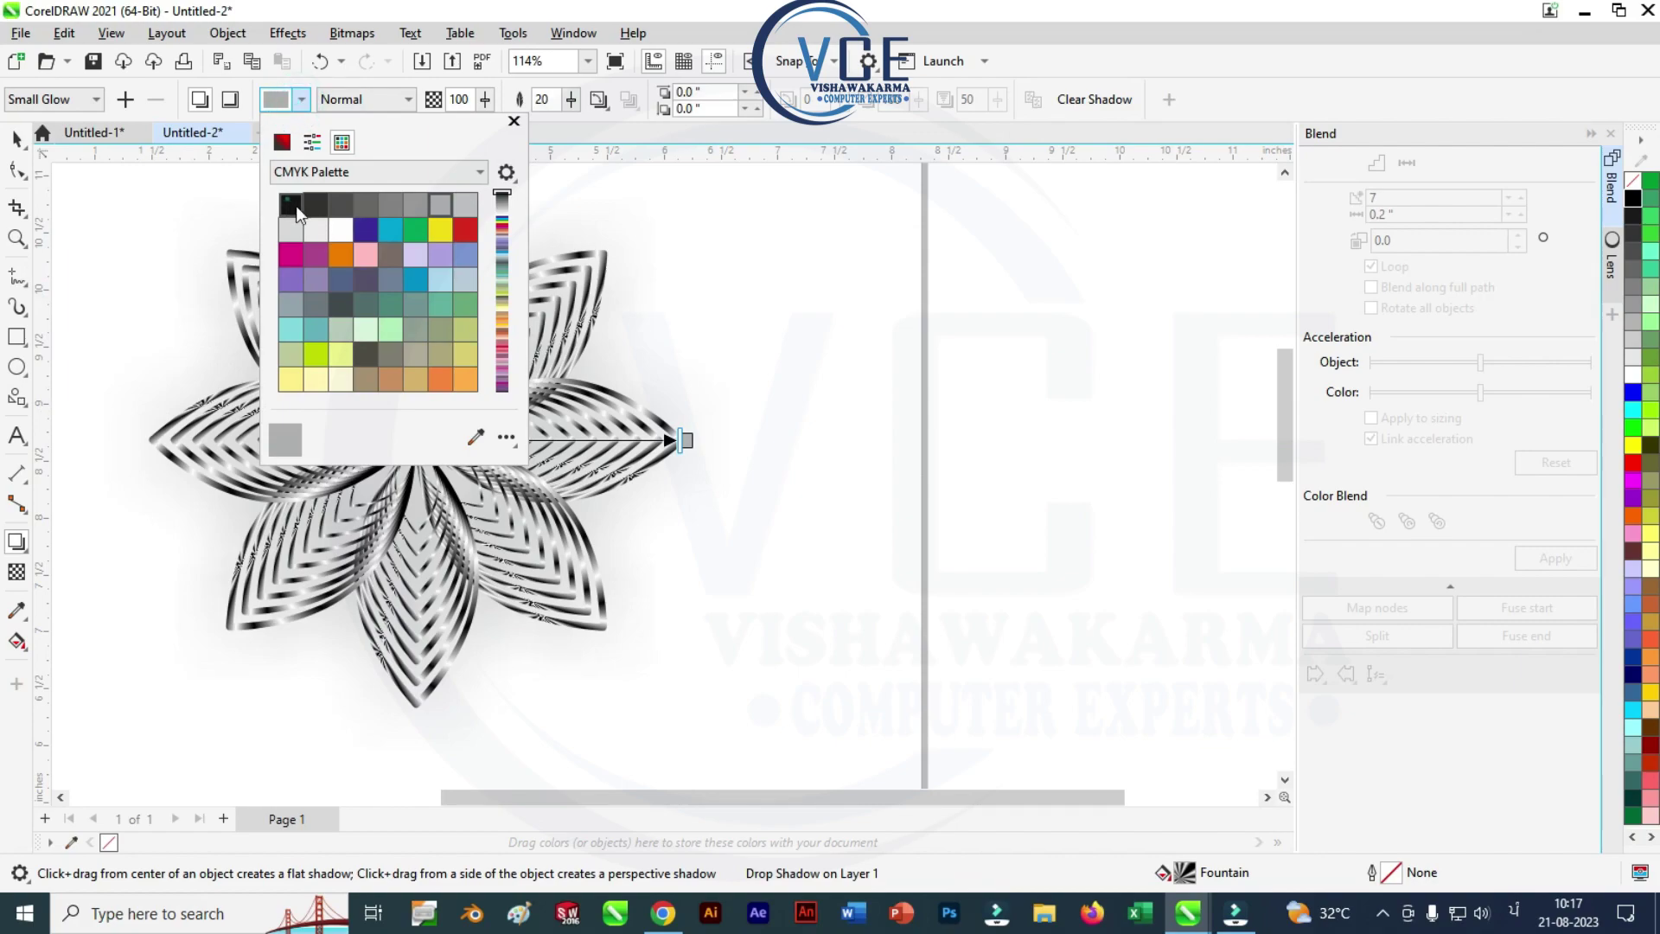
click(292, 205)
click(557, 98)
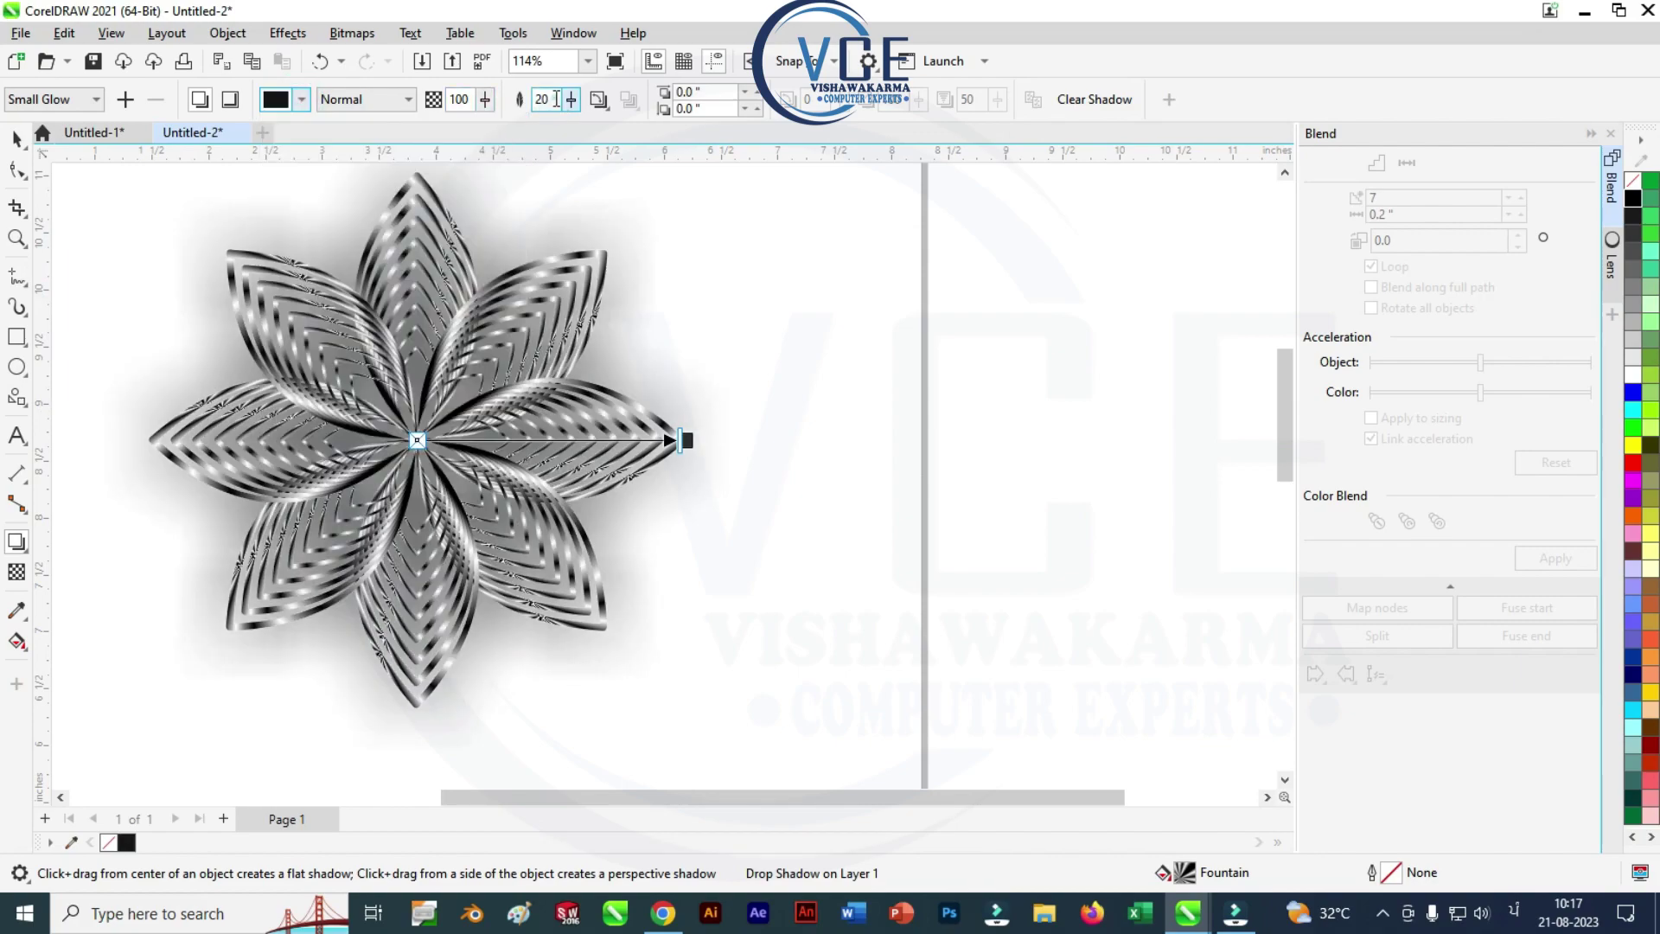
double_click(538, 98)
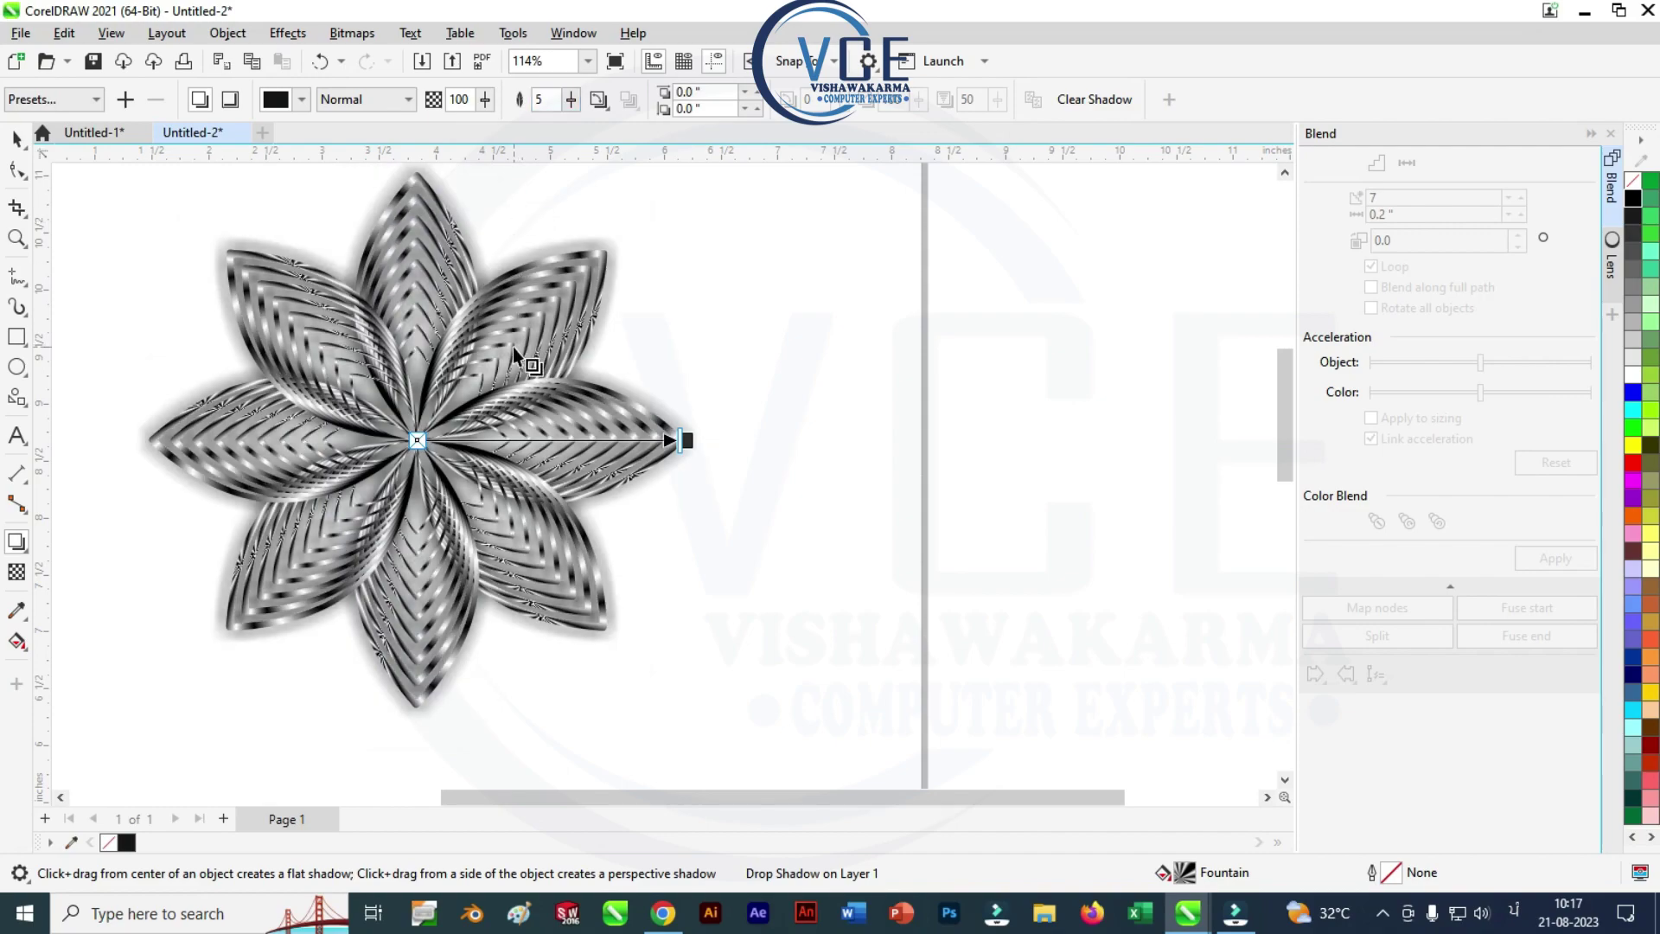
scroll(513, 348, down, 2)
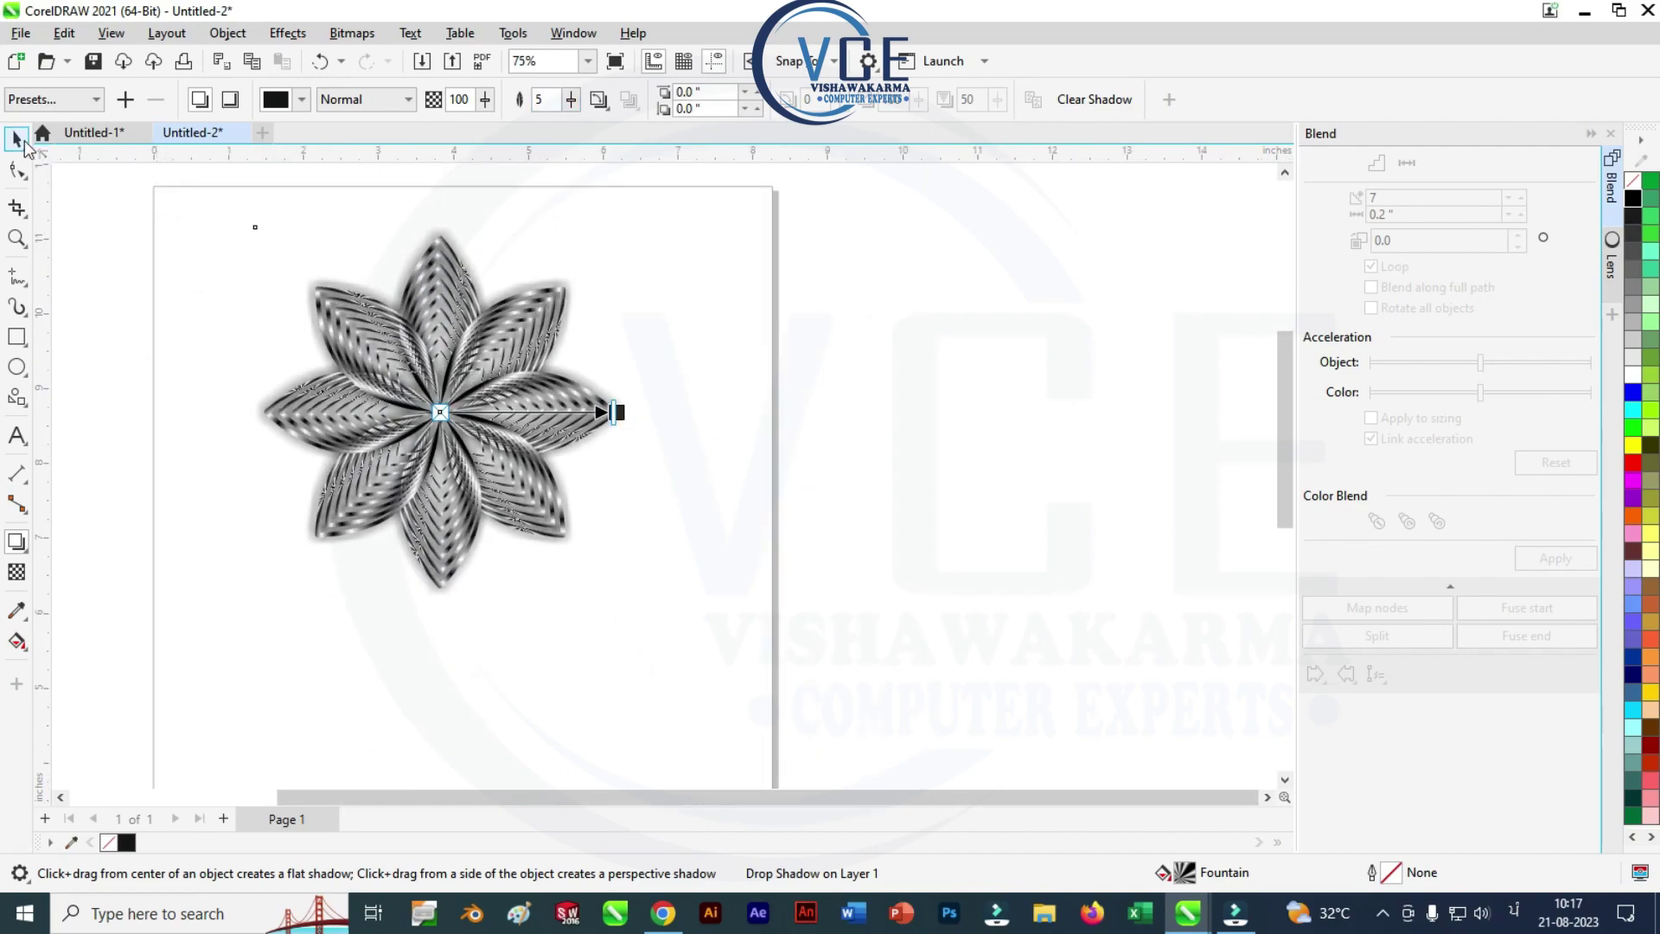
click(18, 138)
scroll(251, 289, down, 1)
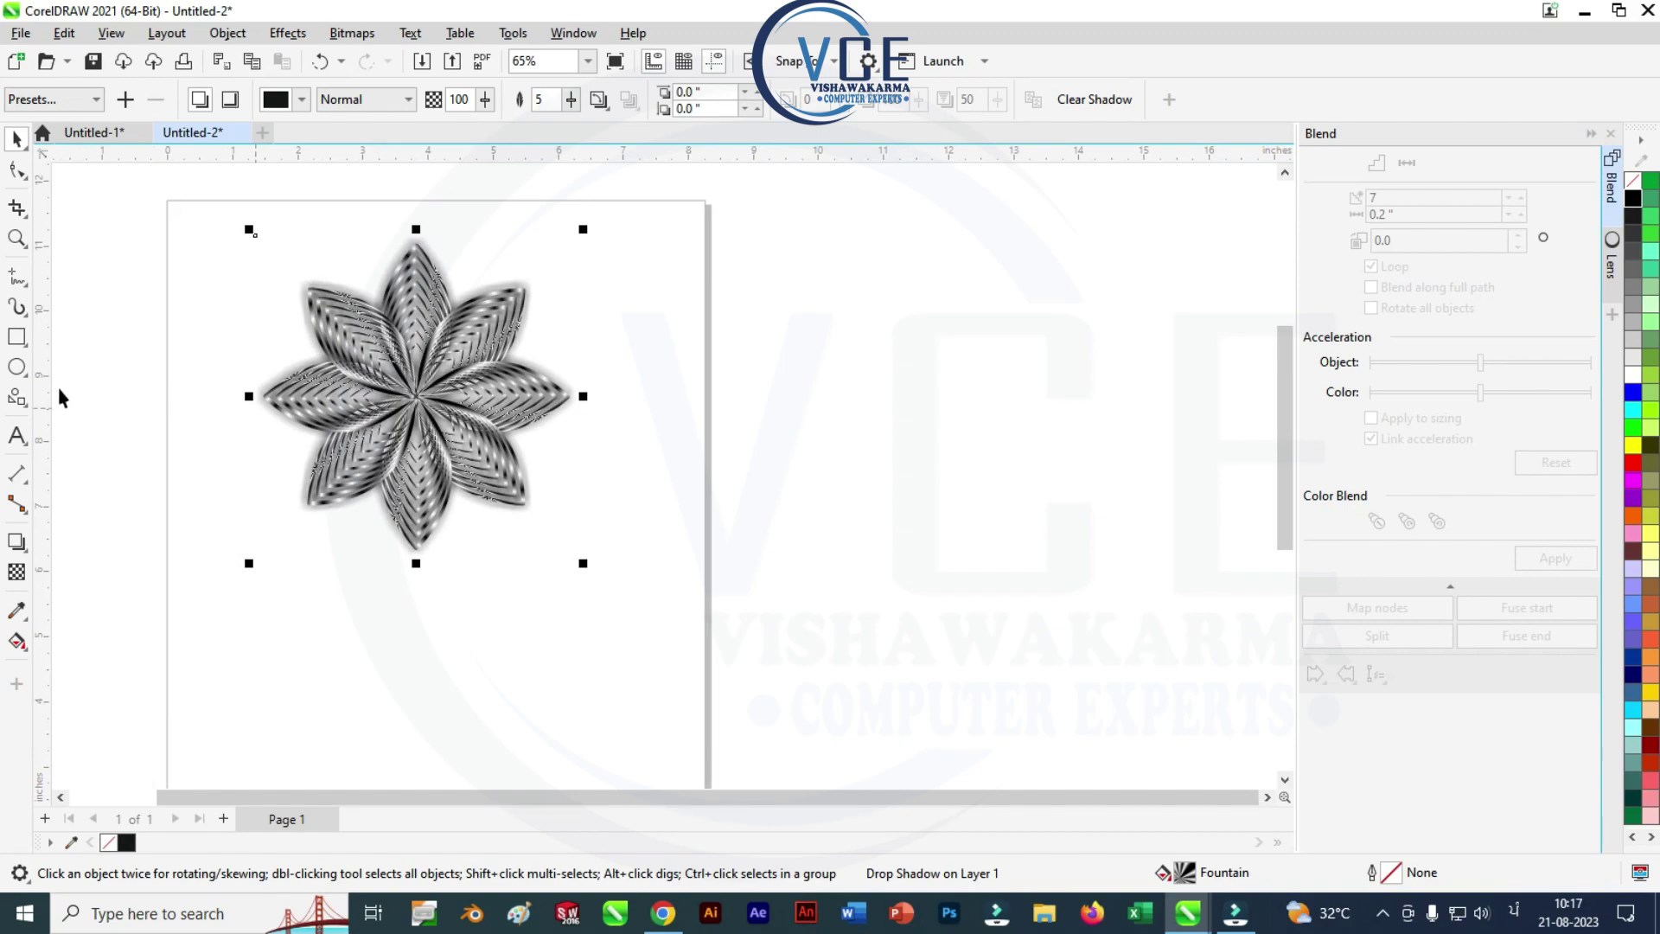
Step: Draw a rectangle about 5.45" wide and 7.75" high over the flower and fill it with pale yellow
click(17, 339)
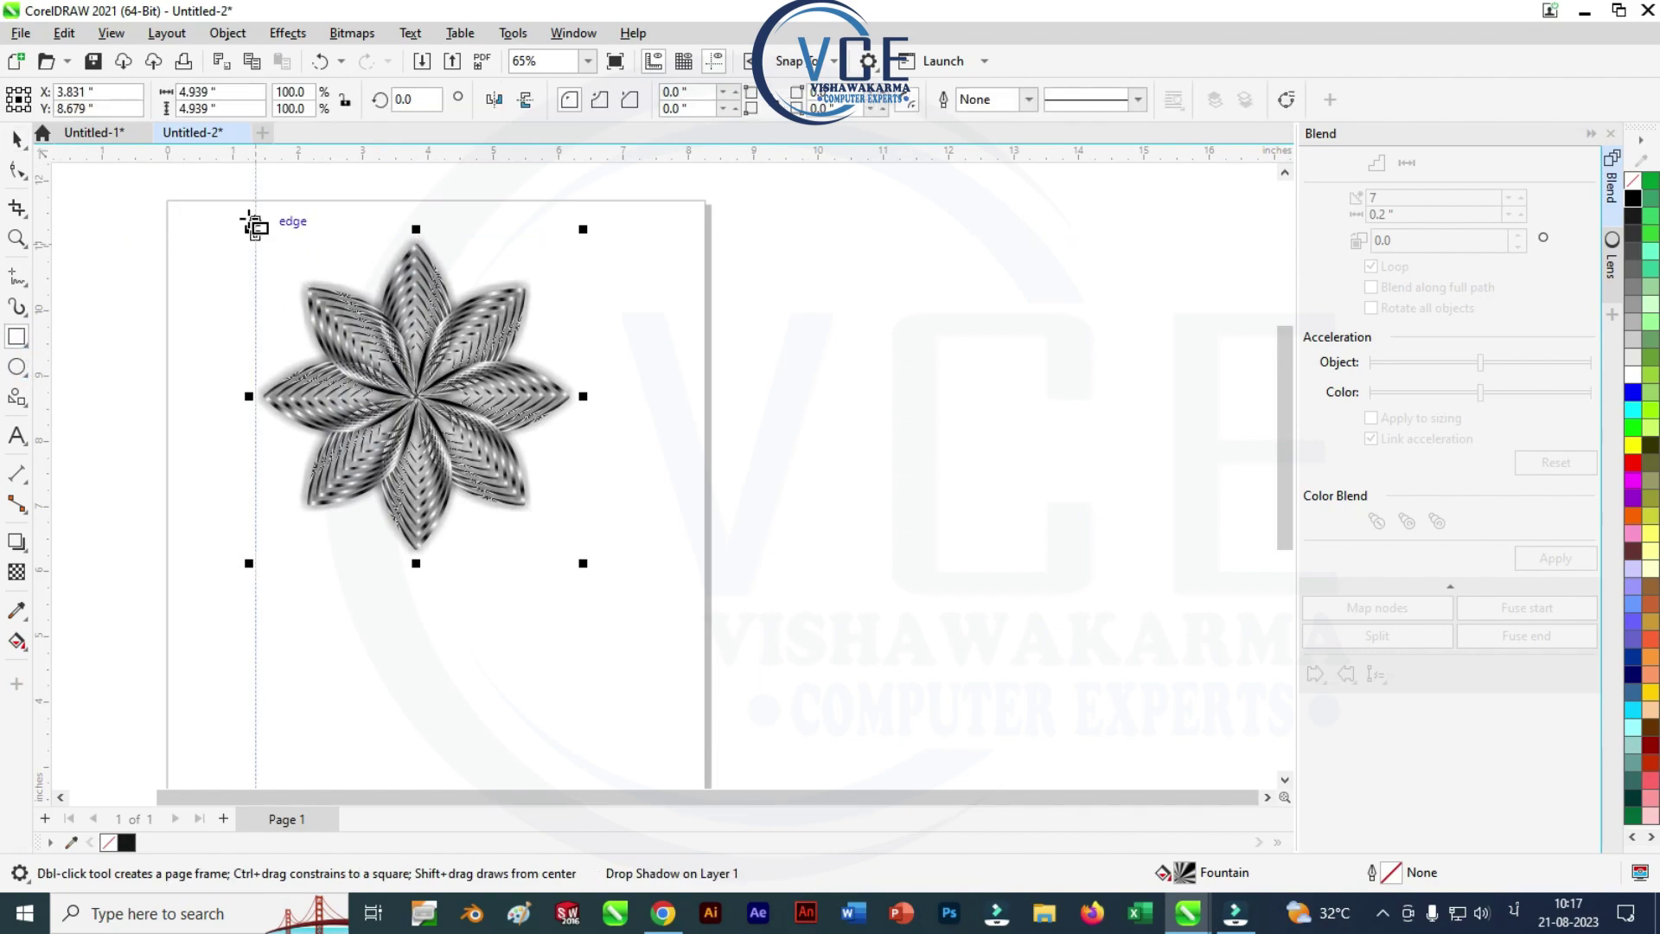
drag(243, 224, 598, 727)
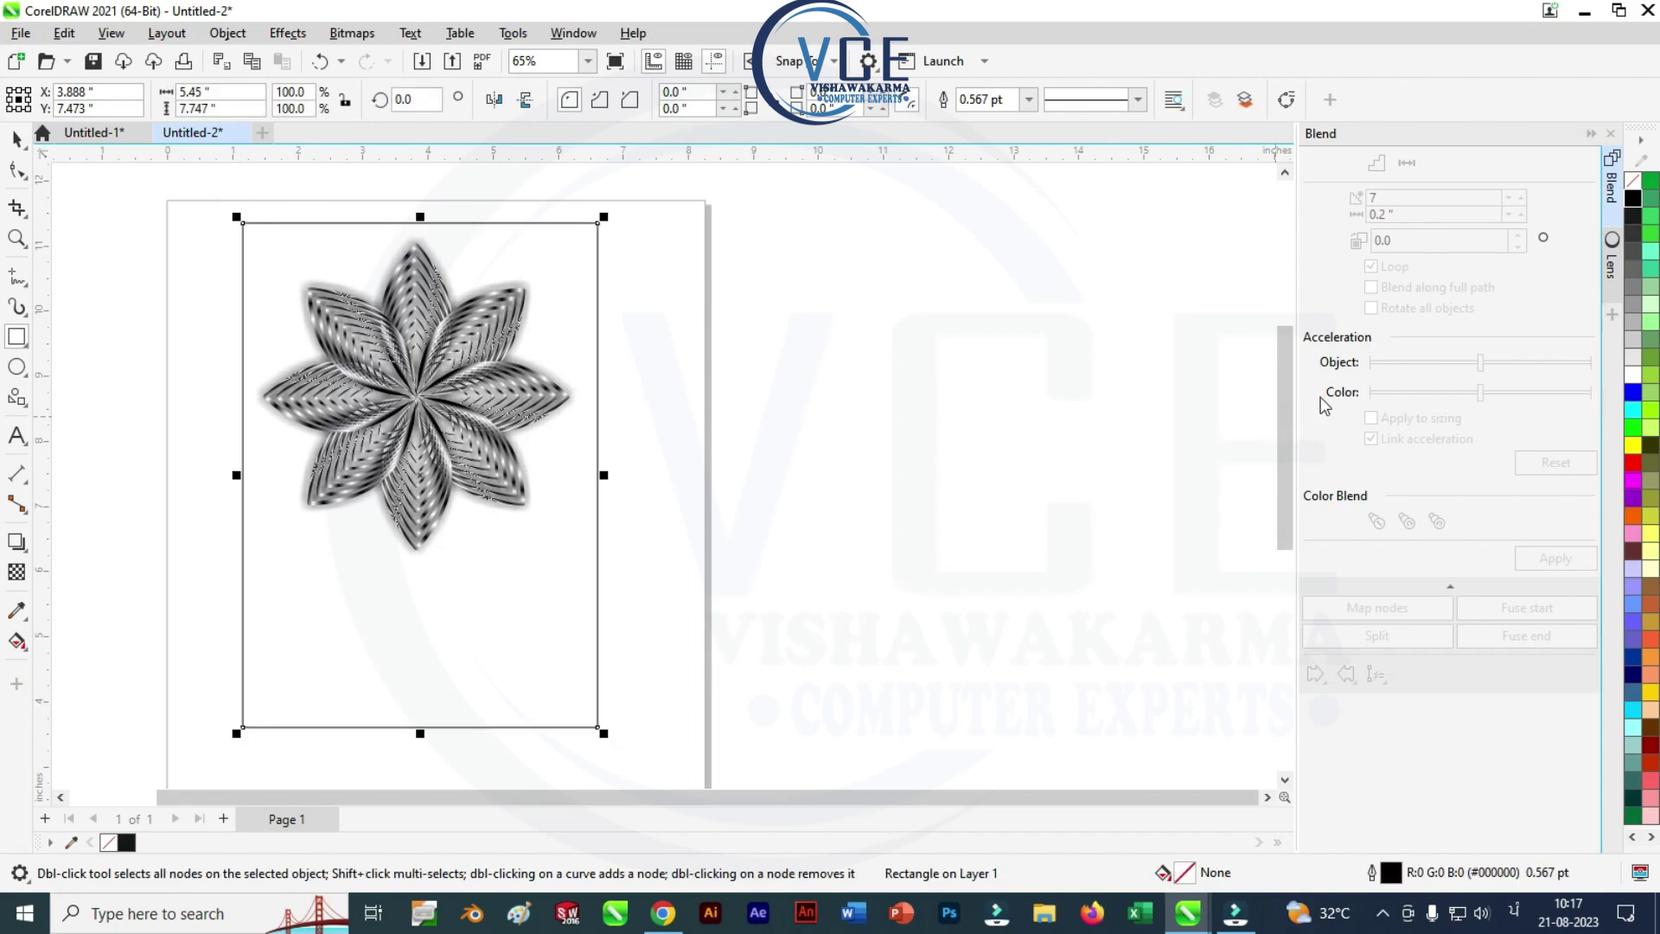
click(1642, 570)
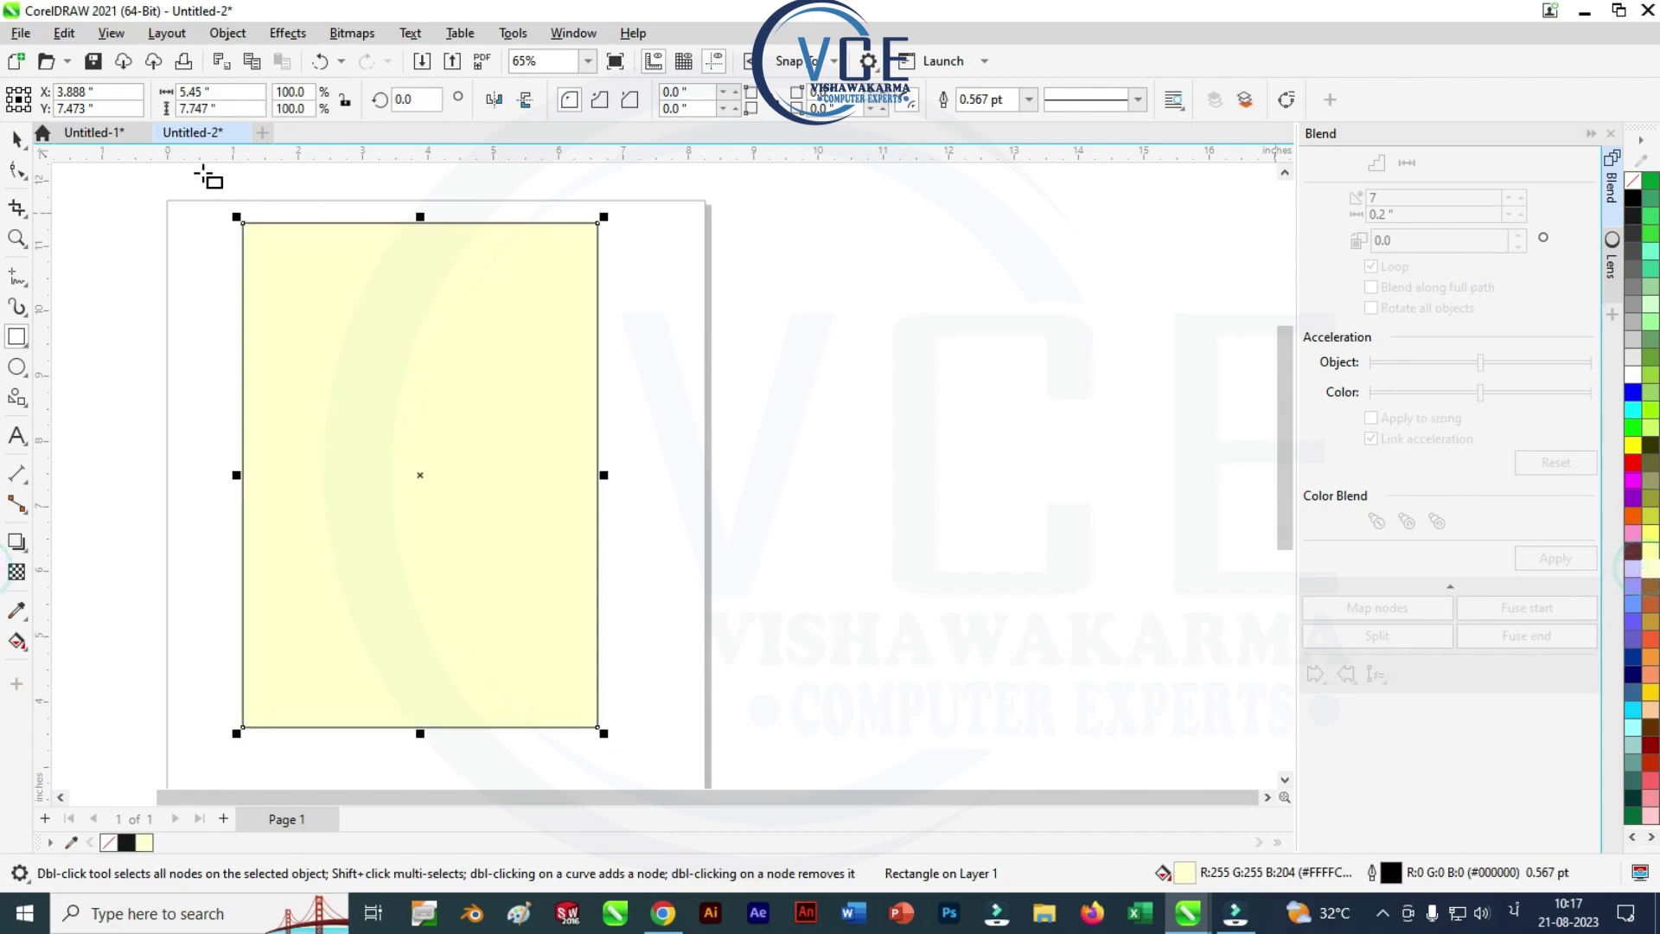
Step: Send the rectangle behind the flower and fill it with cyan (#00FFFF)
click(18, 139)
right_click(290, 242)
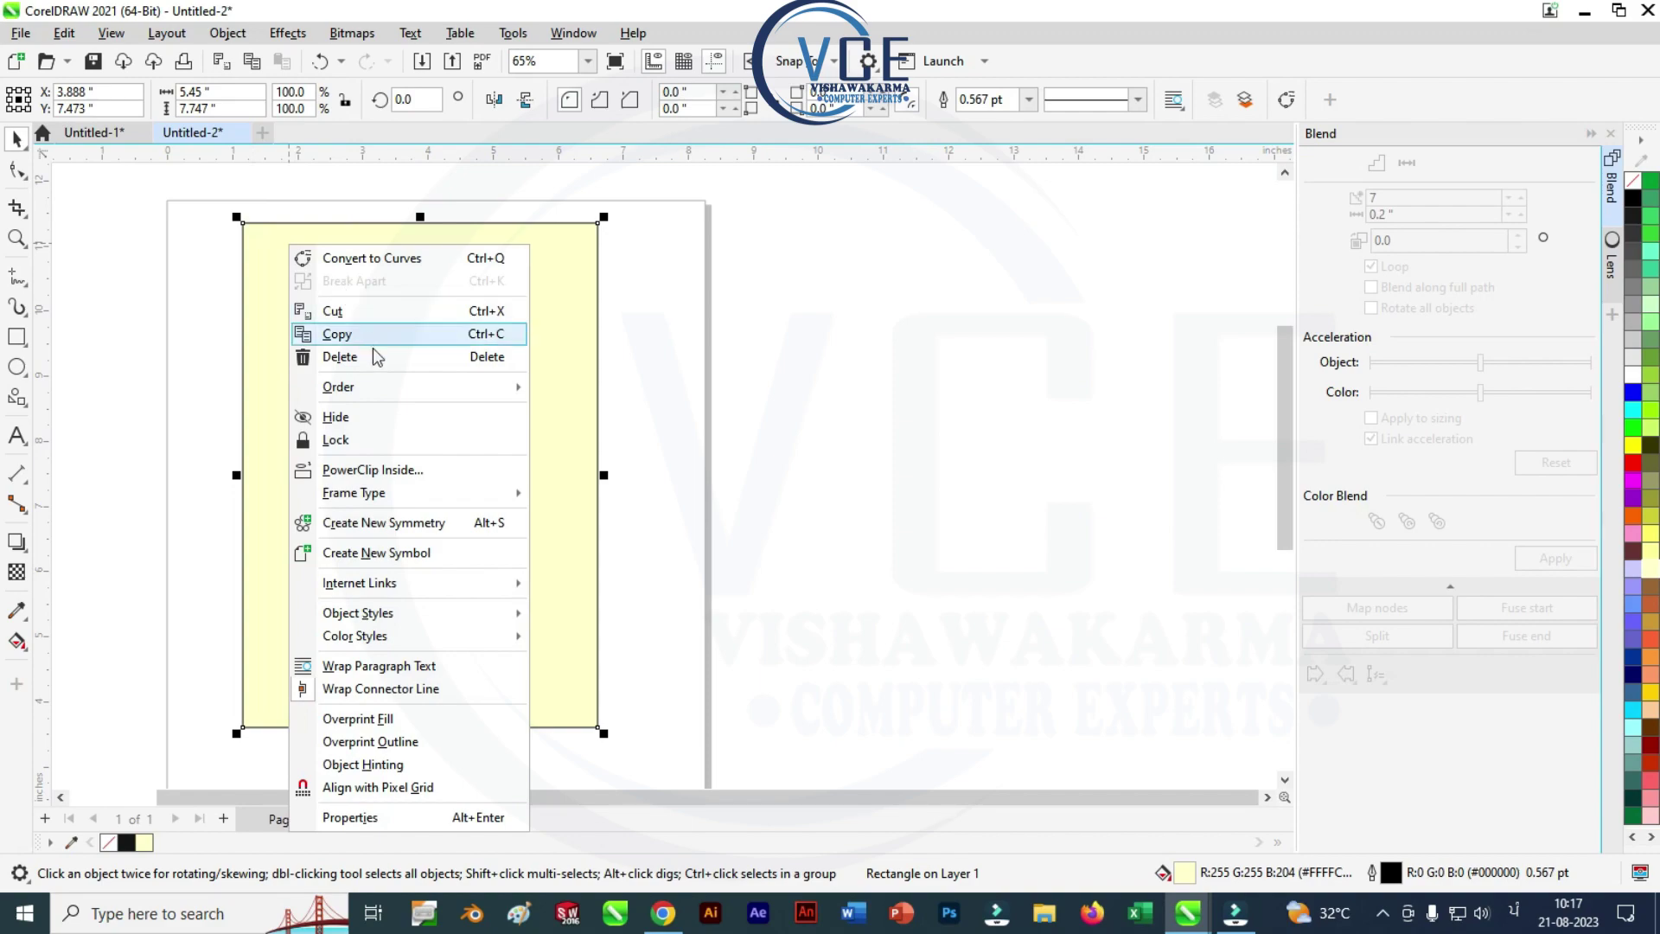
mouse_move(434, 388)
click(570, 417)
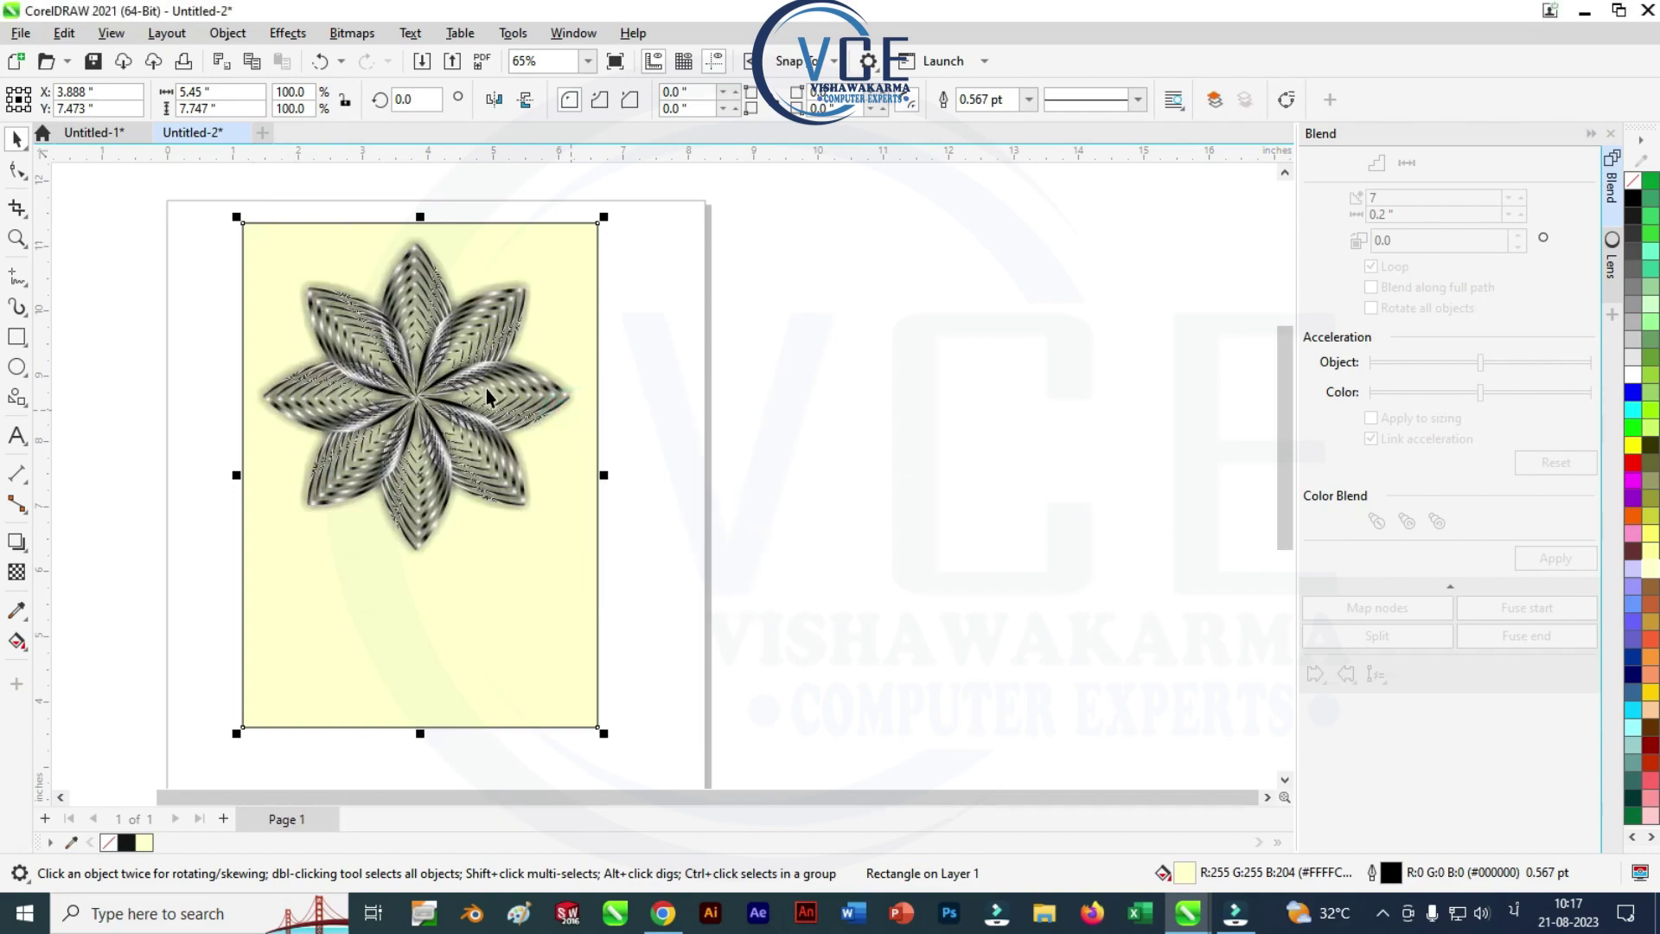
scroll(416, 315, up, 1)
scroll(406, 221, down, 1)
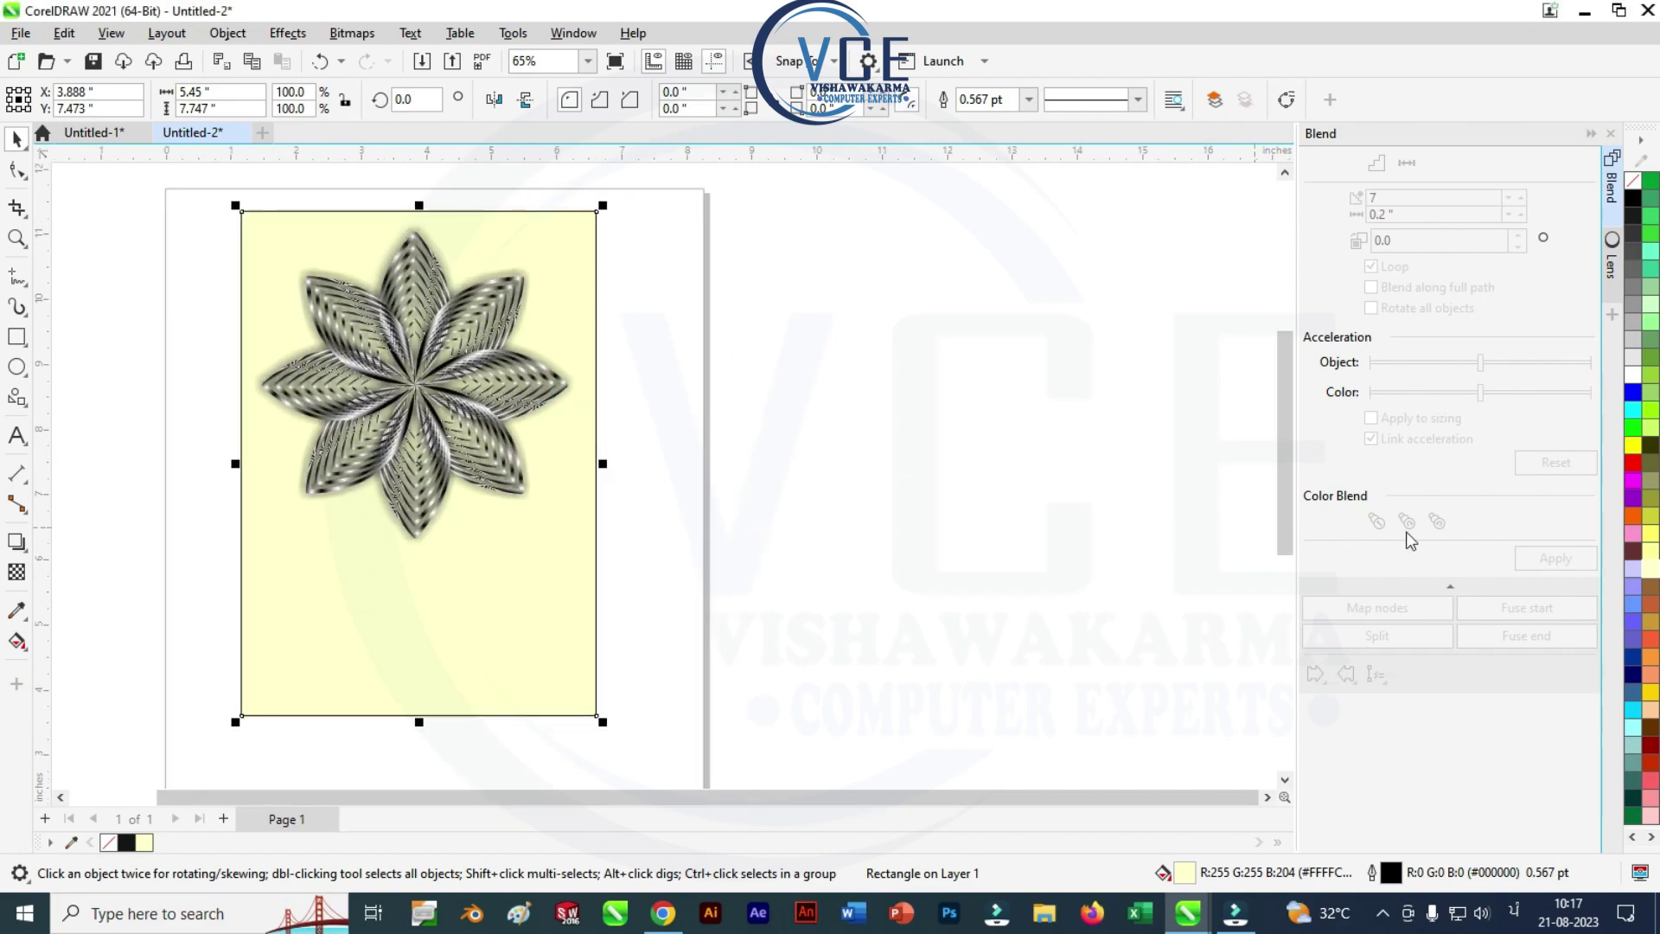
click(1630, 410)
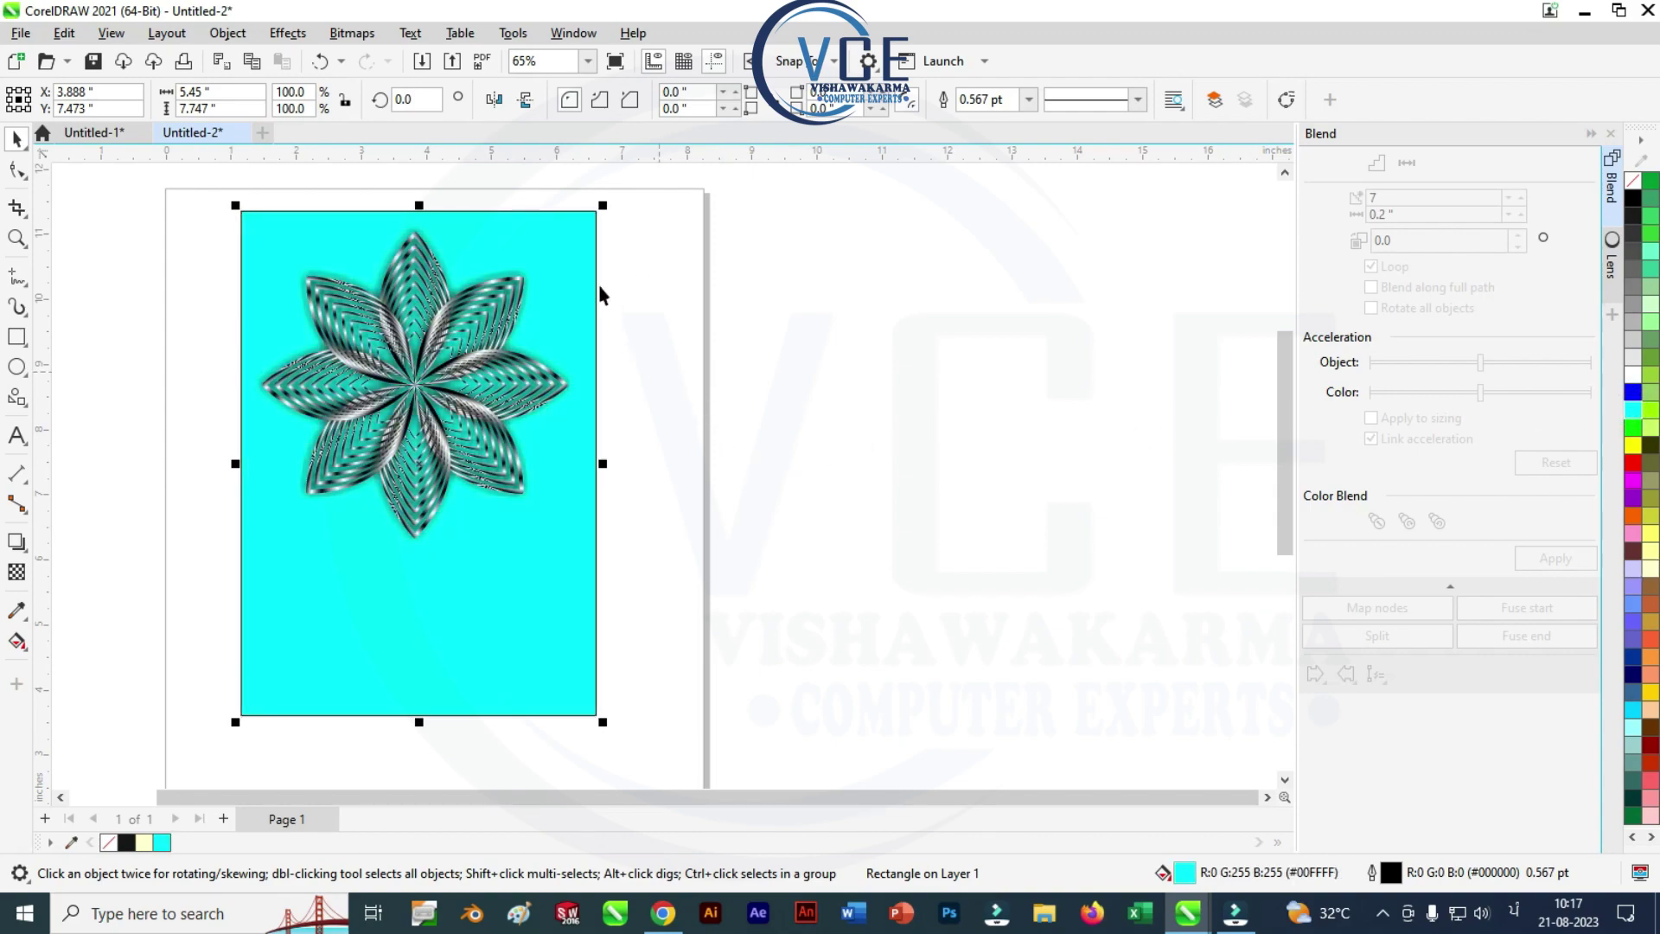
Step: Apply the Inner Edge shadow preset to the cyan background rectangle
click(21, 548)
click(73, 543)
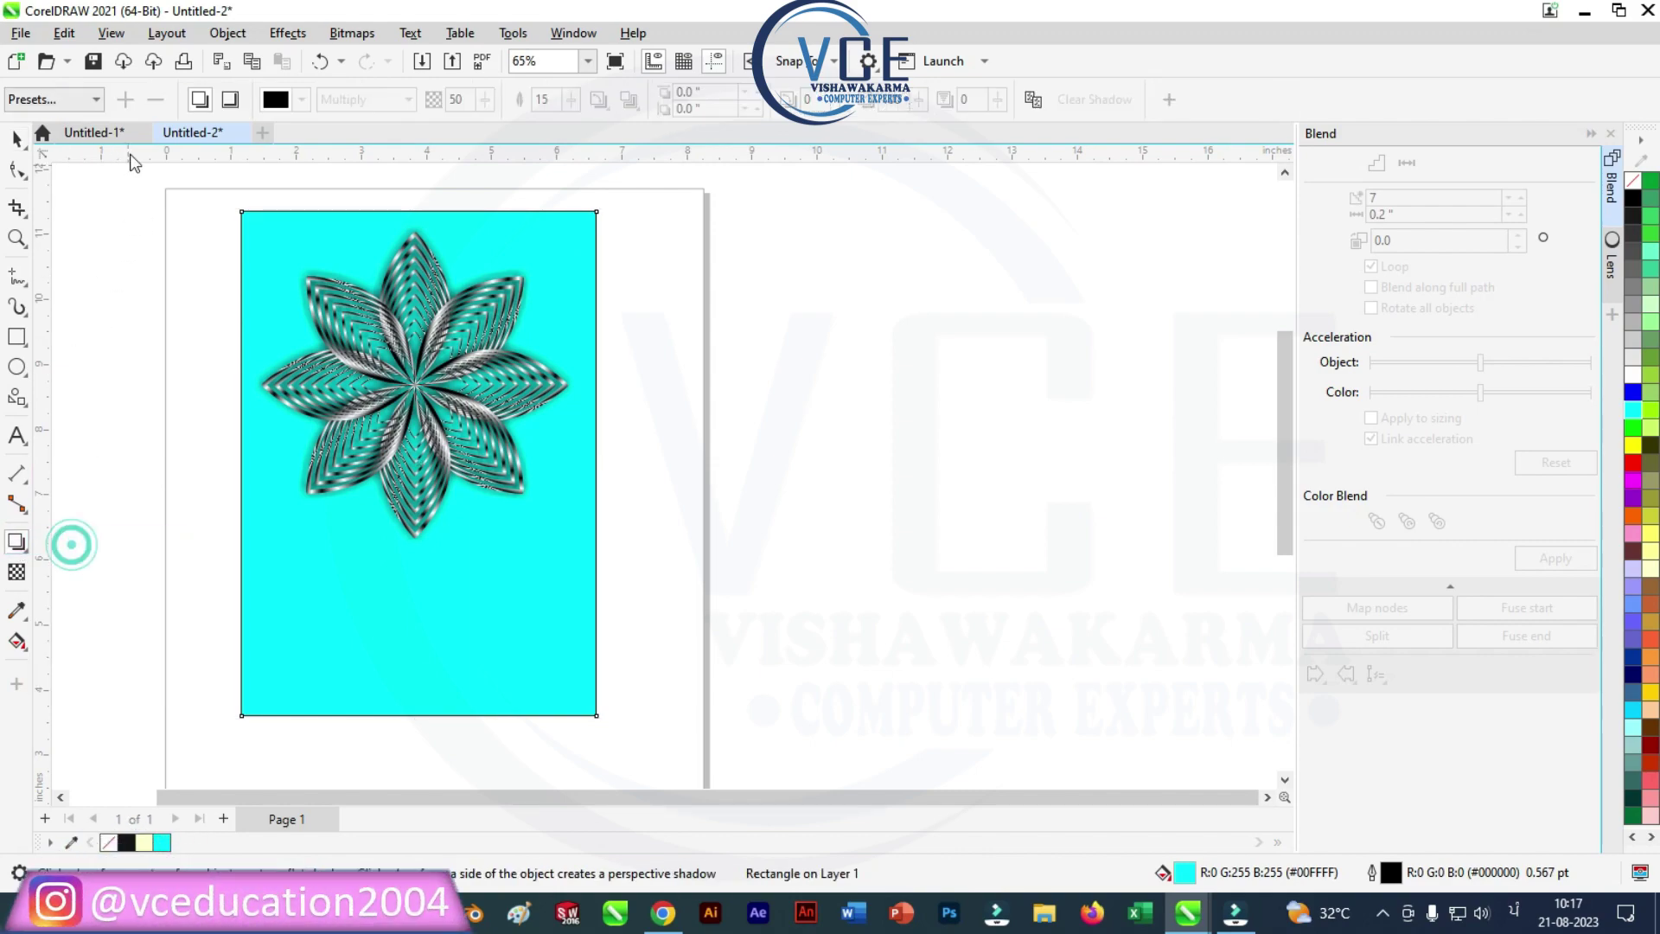
click(43, 100)
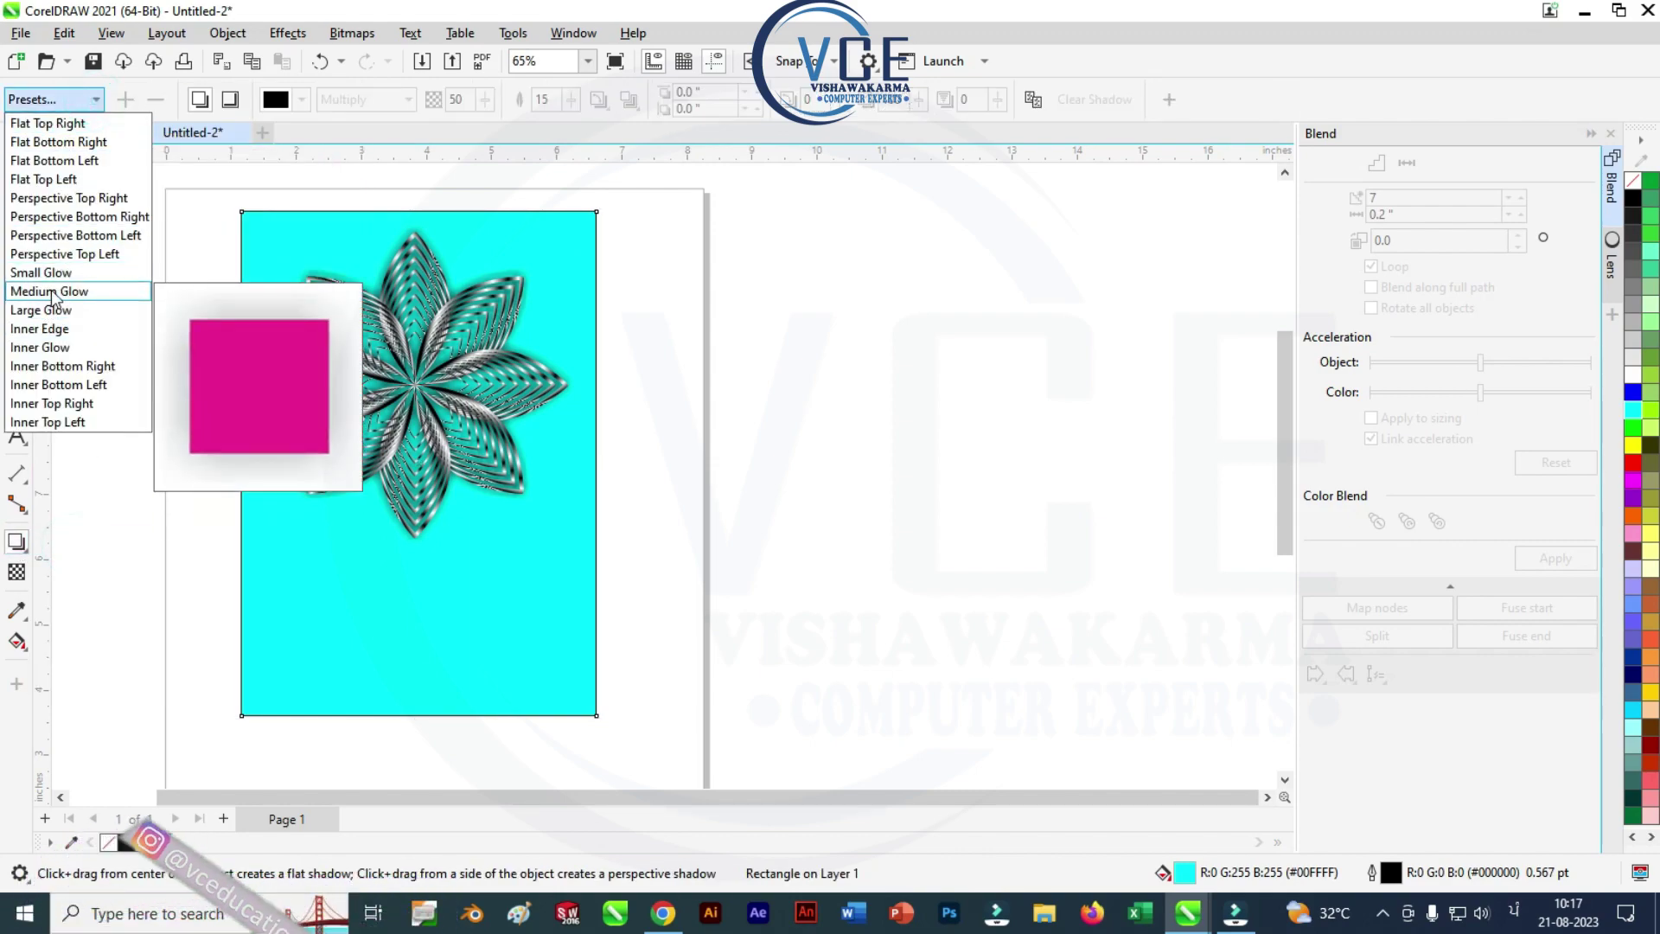
click(41, 330)
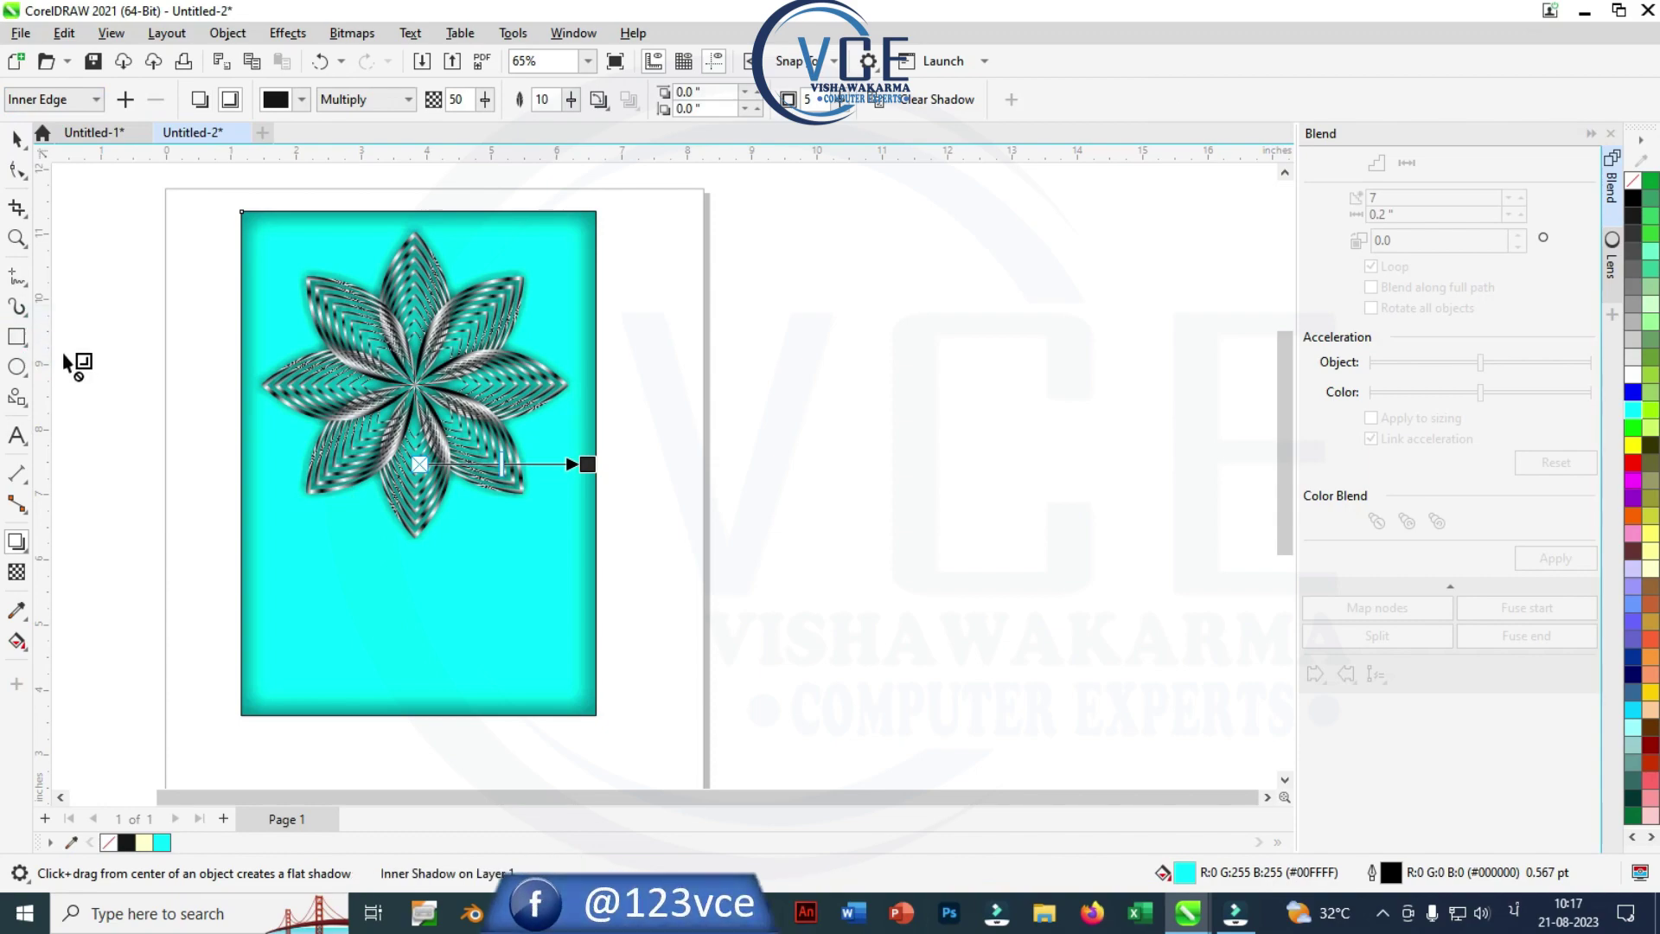
key(space)
Step: Create a vertically mirrored copy of the flower group directly below the original, with their tips meeting
click(436, 276)
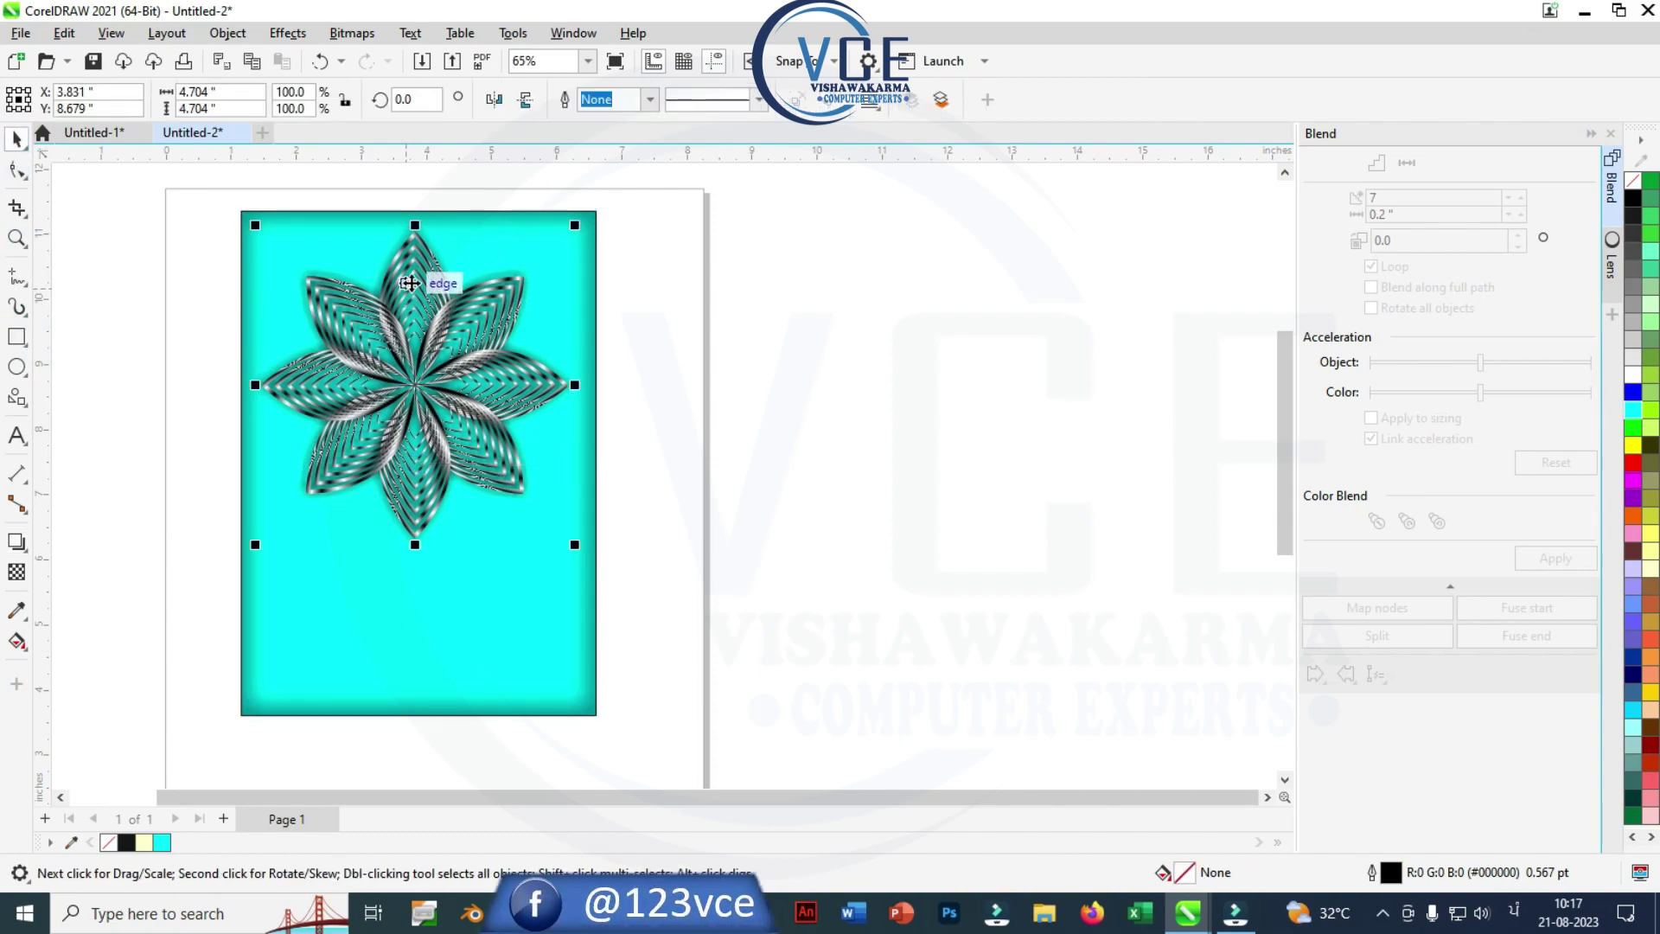
drag(422, 231, 423, 640)
scroll(422, 519, down, 1)
scroll(430, 544, up, 1)
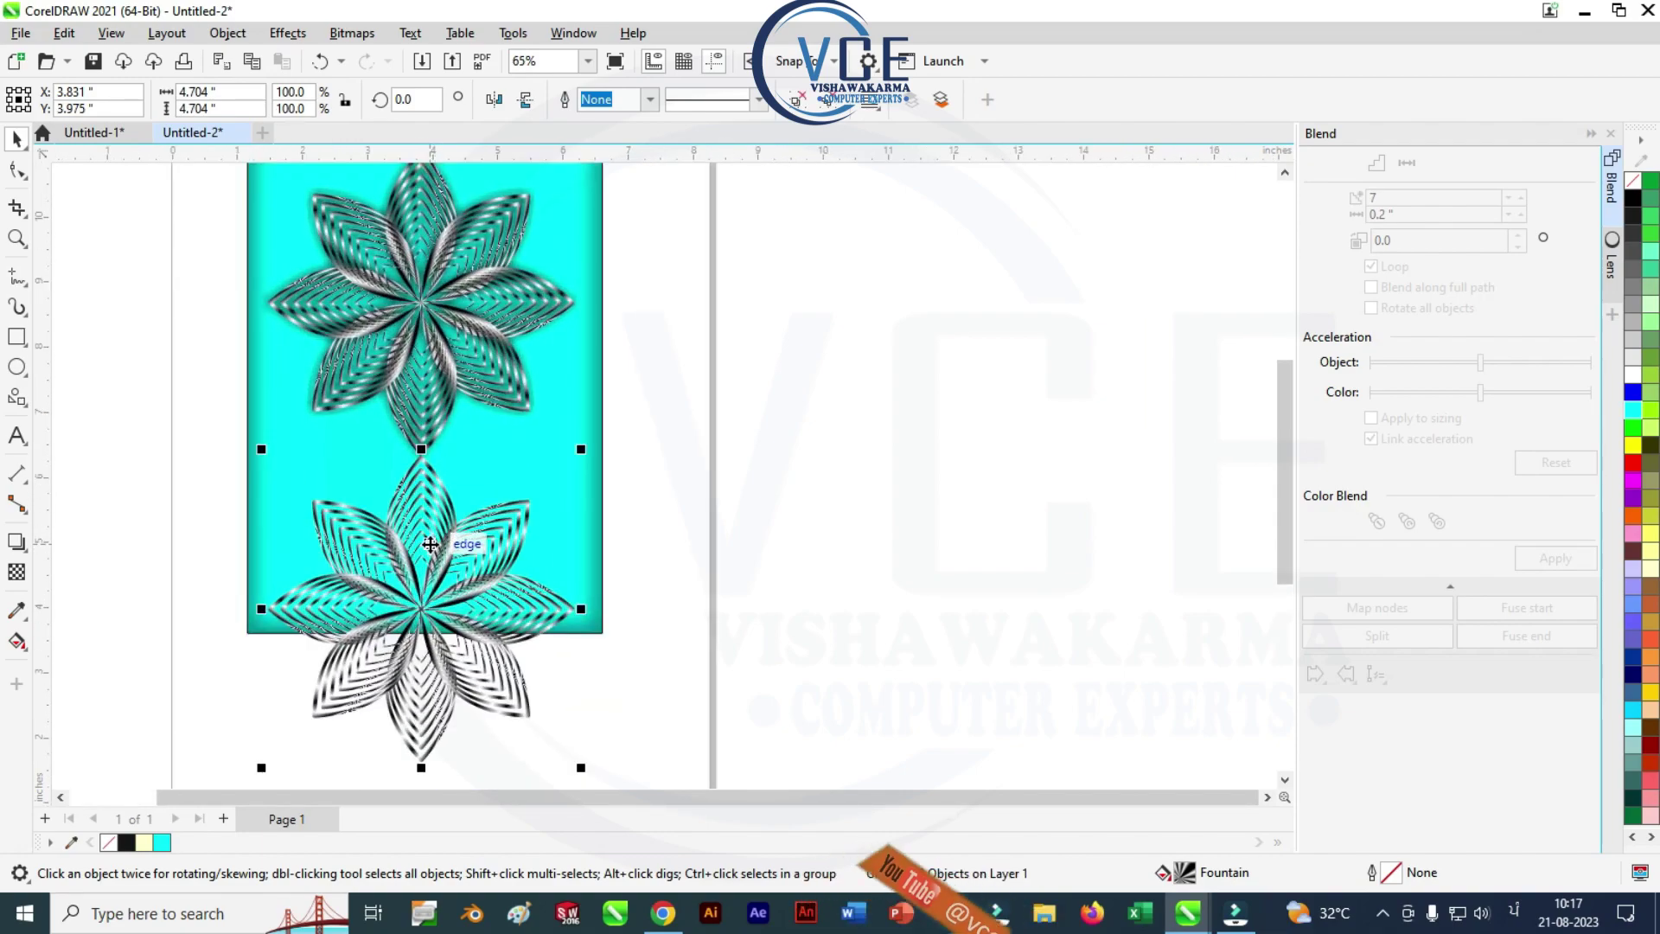
Step: Give the mirrored flower a Small Glow drop shadow with black colour and feathering 5
click(16, 549)
click(76, 545)
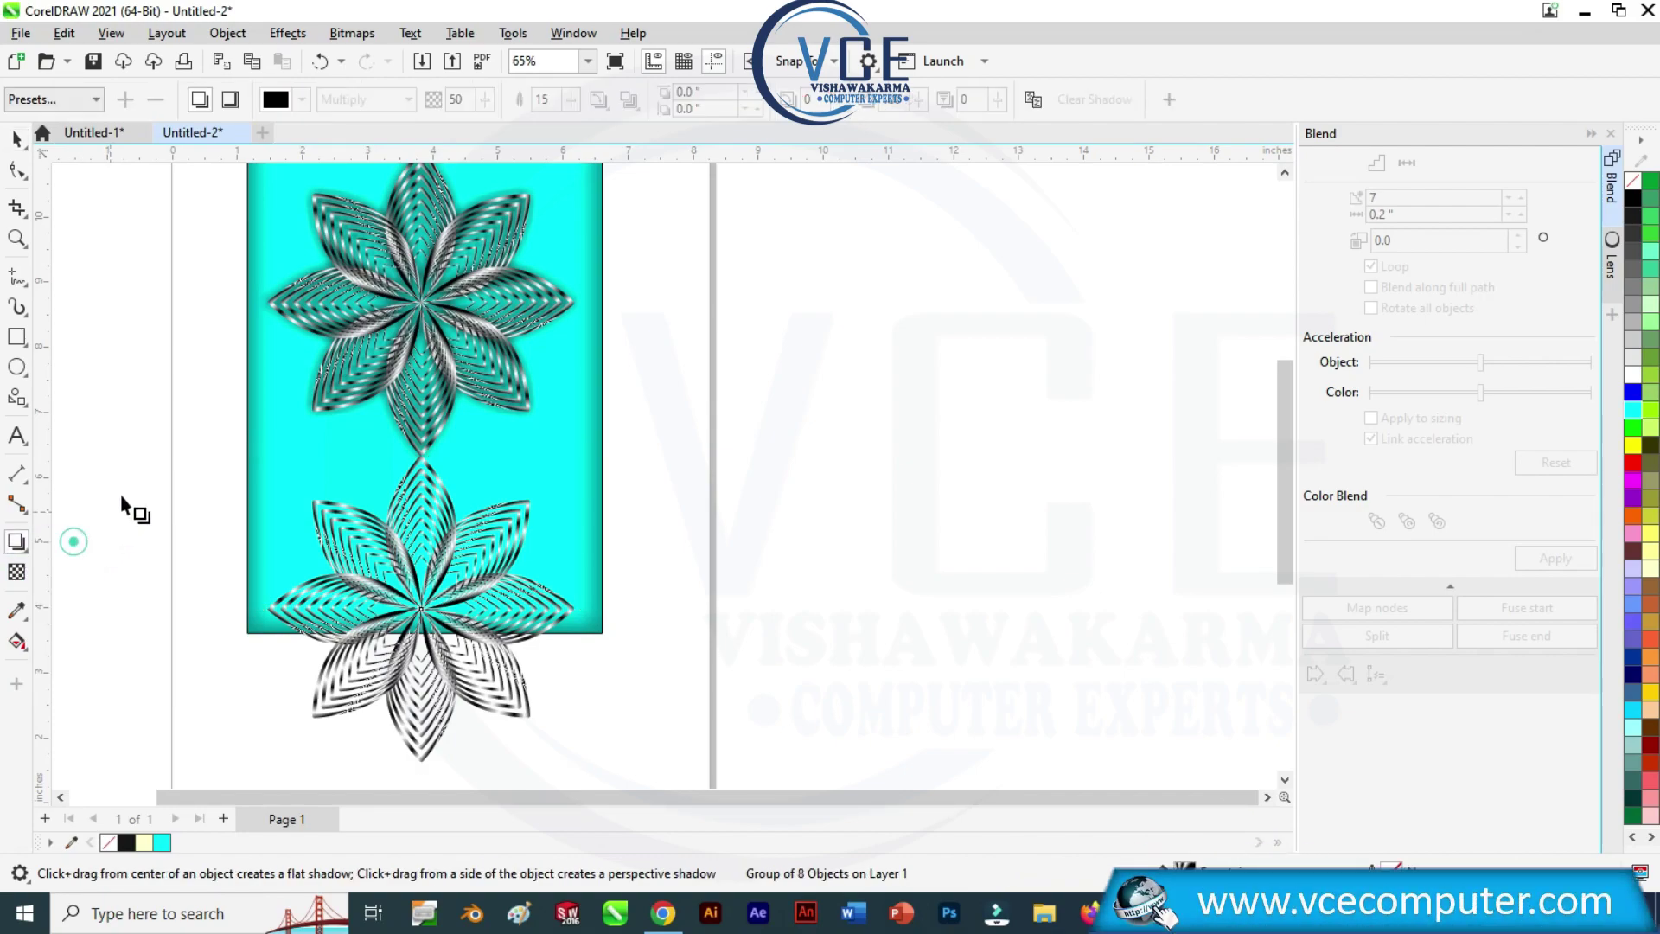
click(91, 101)
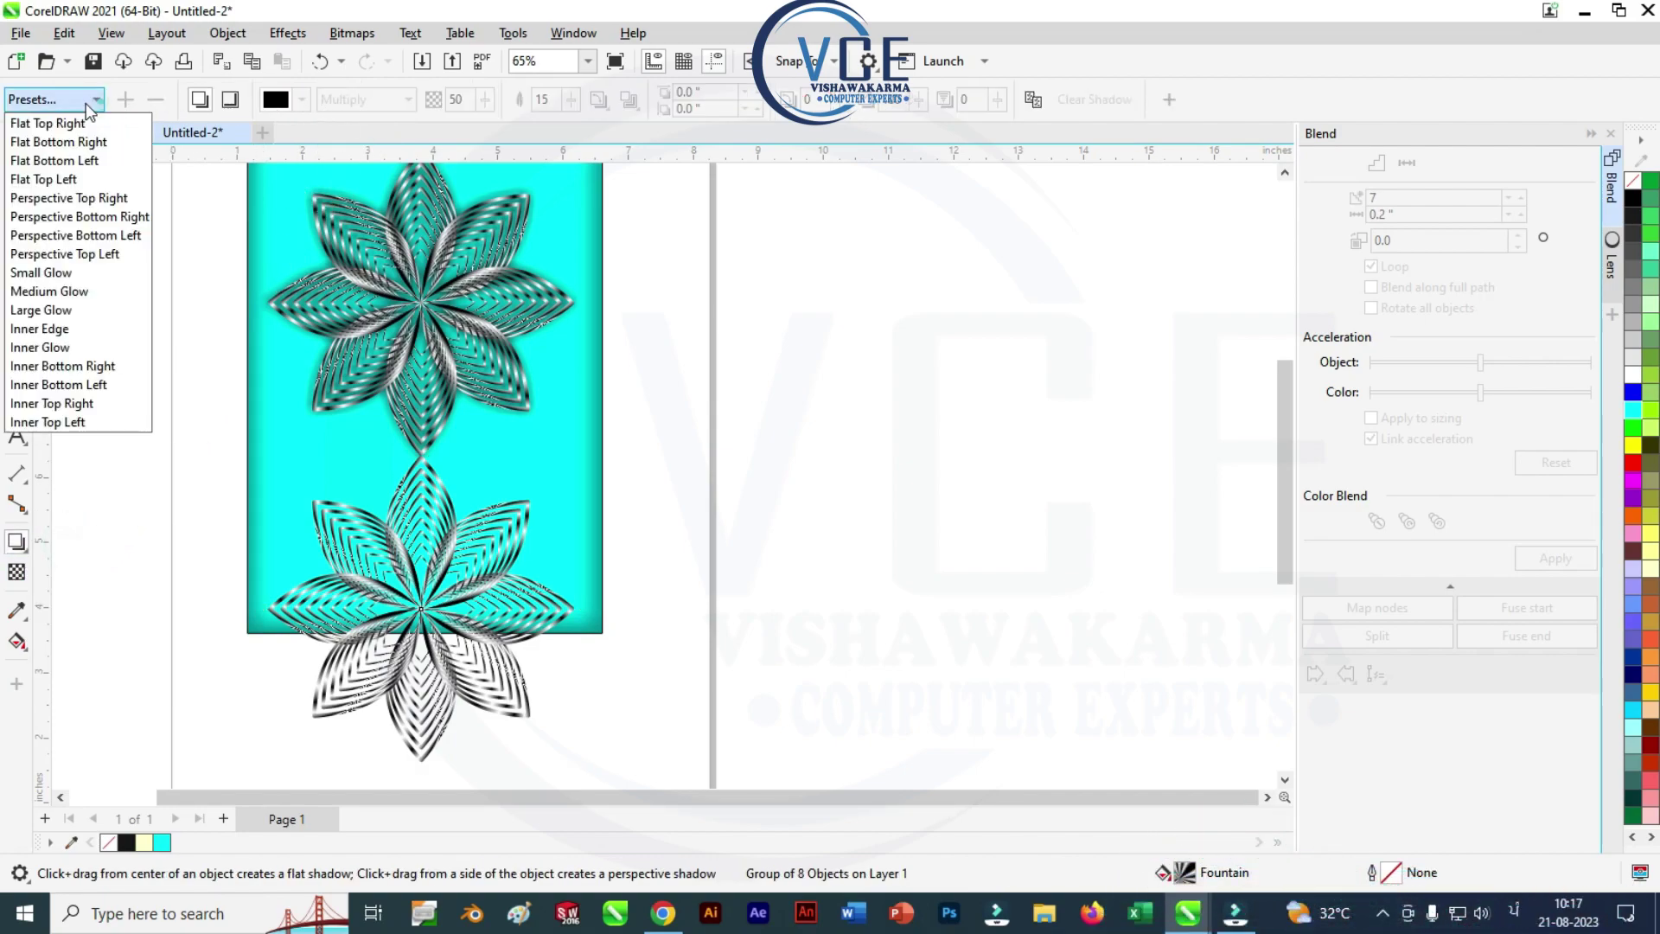
click(61, 273)
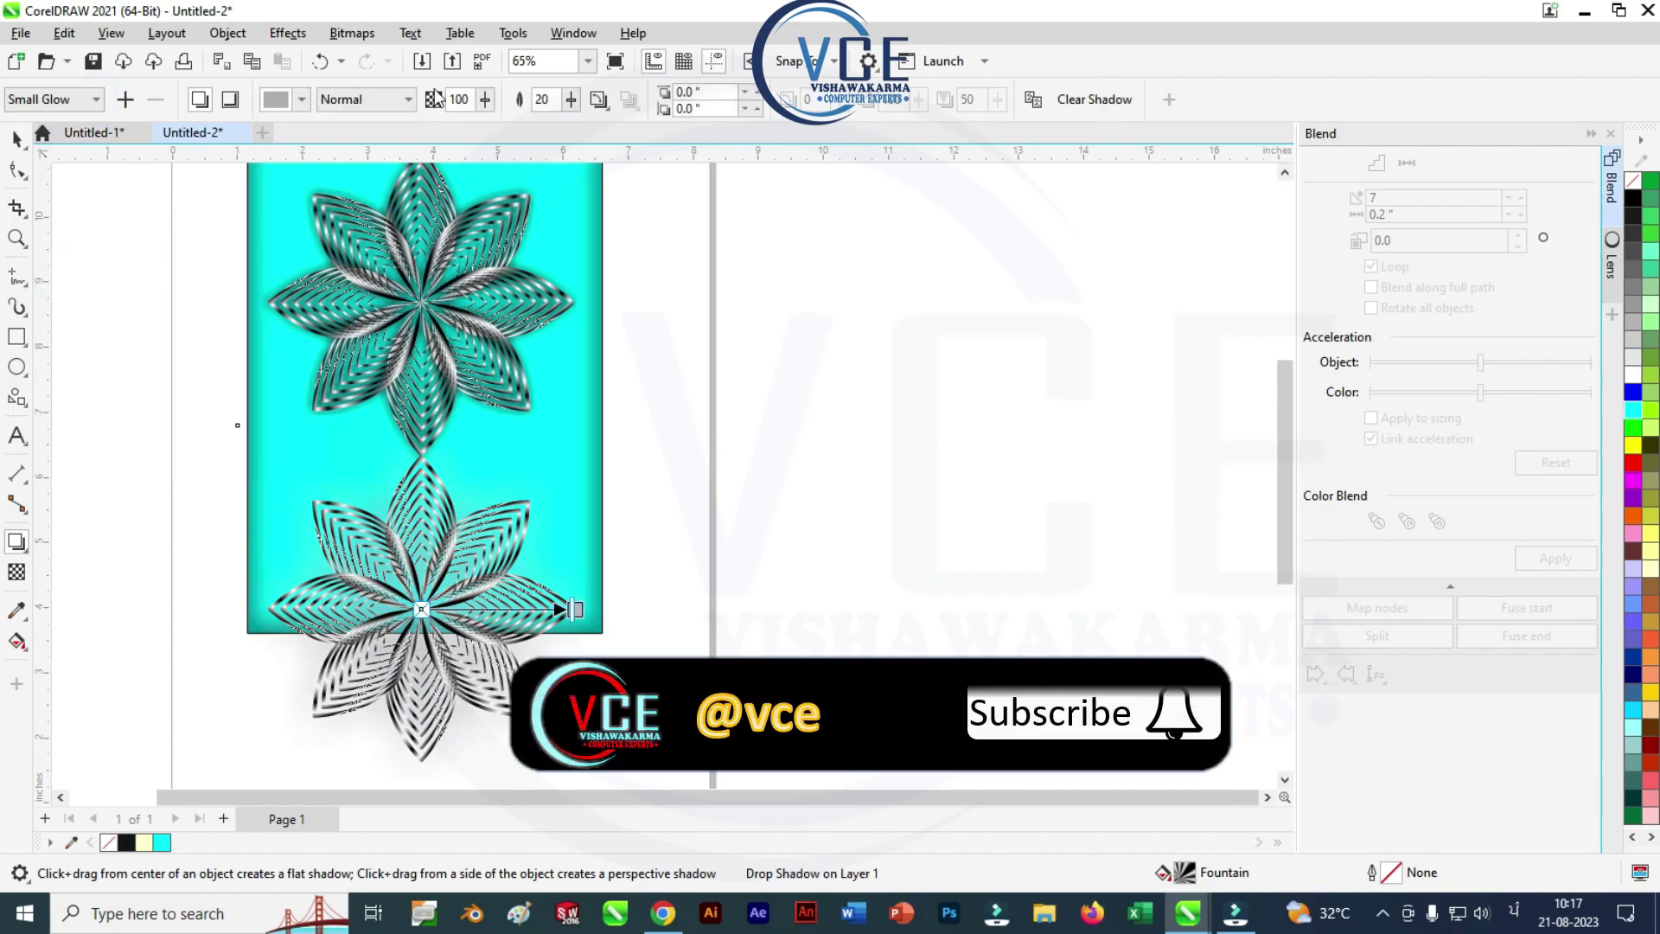
click(277, 99)
click(288, 207)
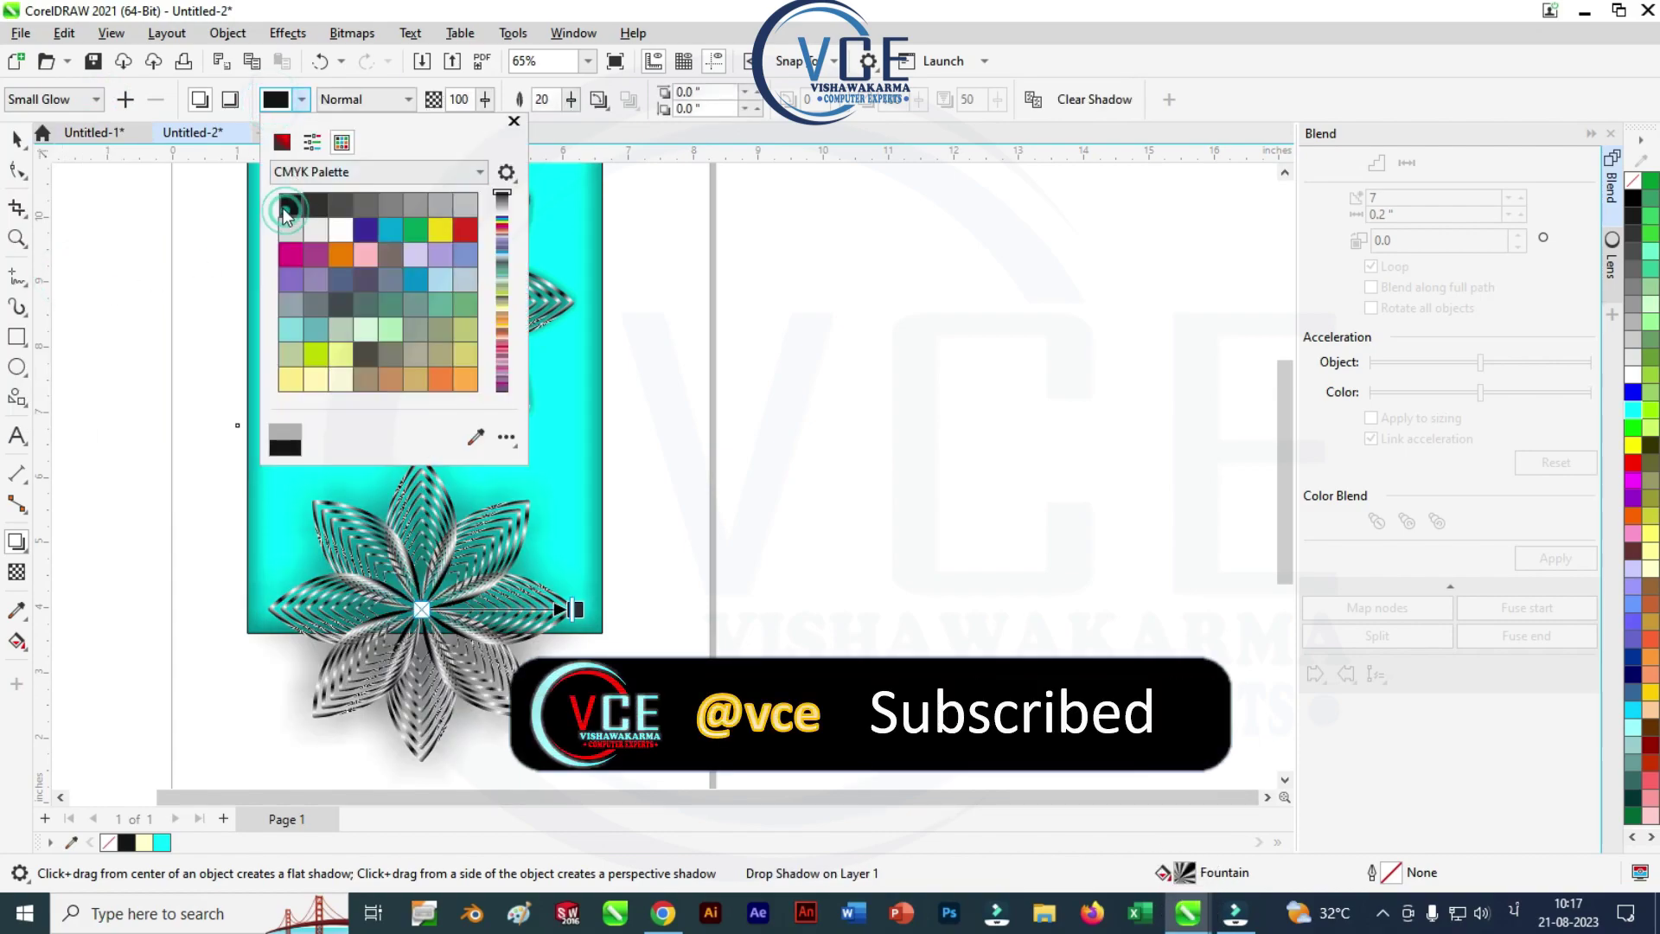
click(486, 106)
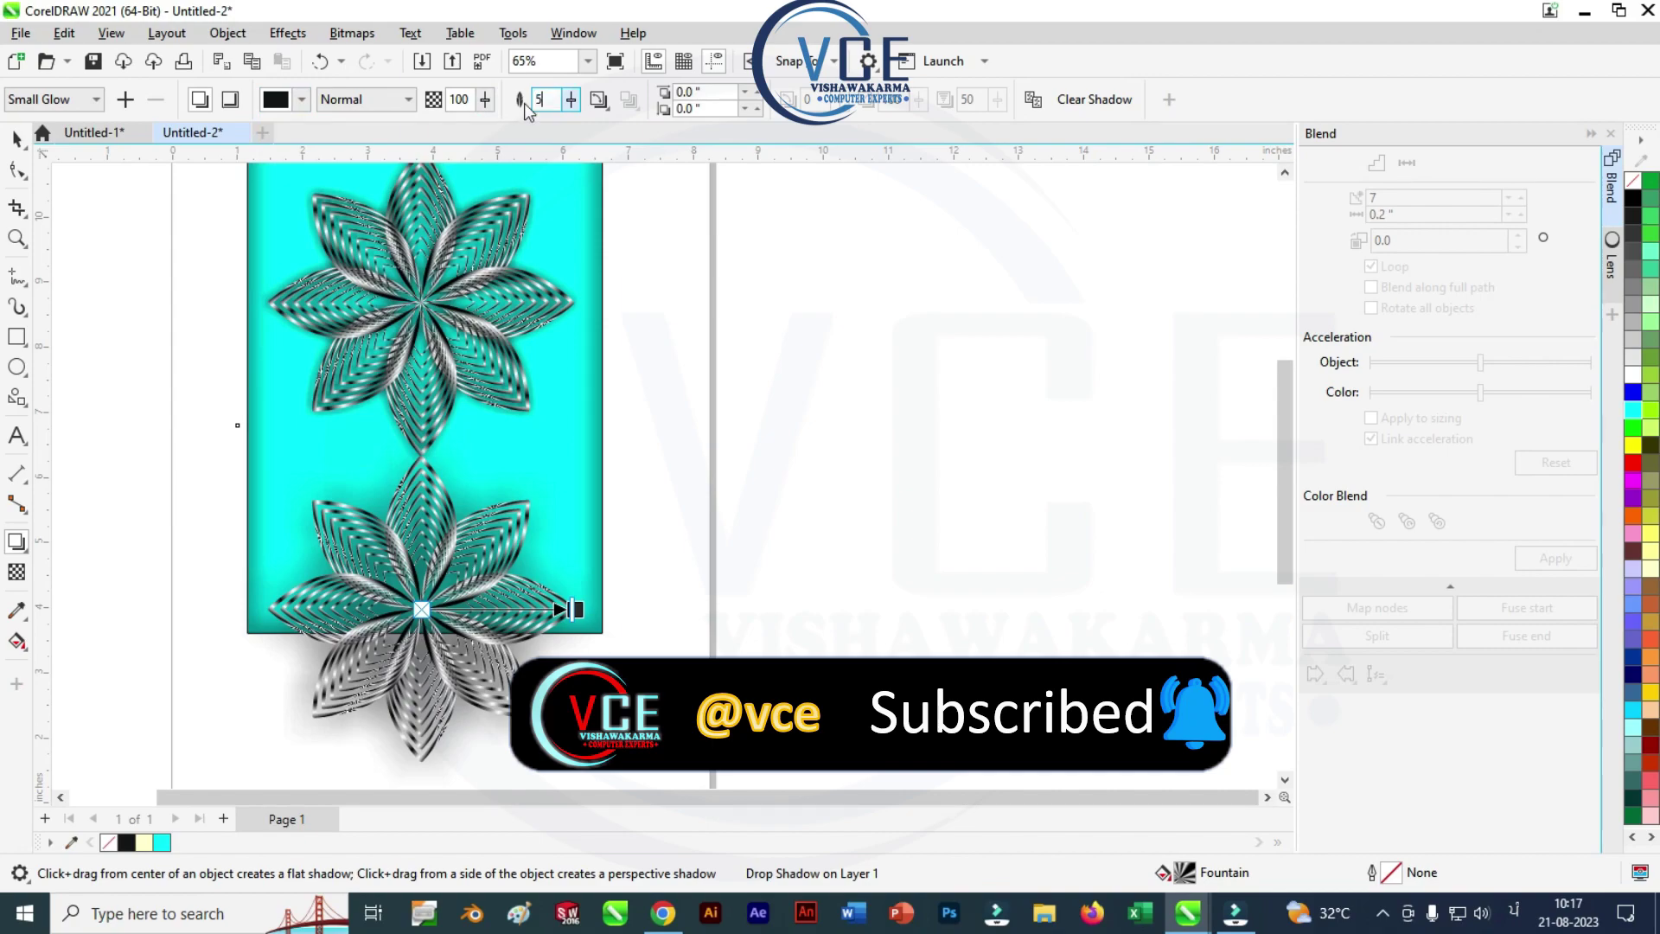
key(Return)
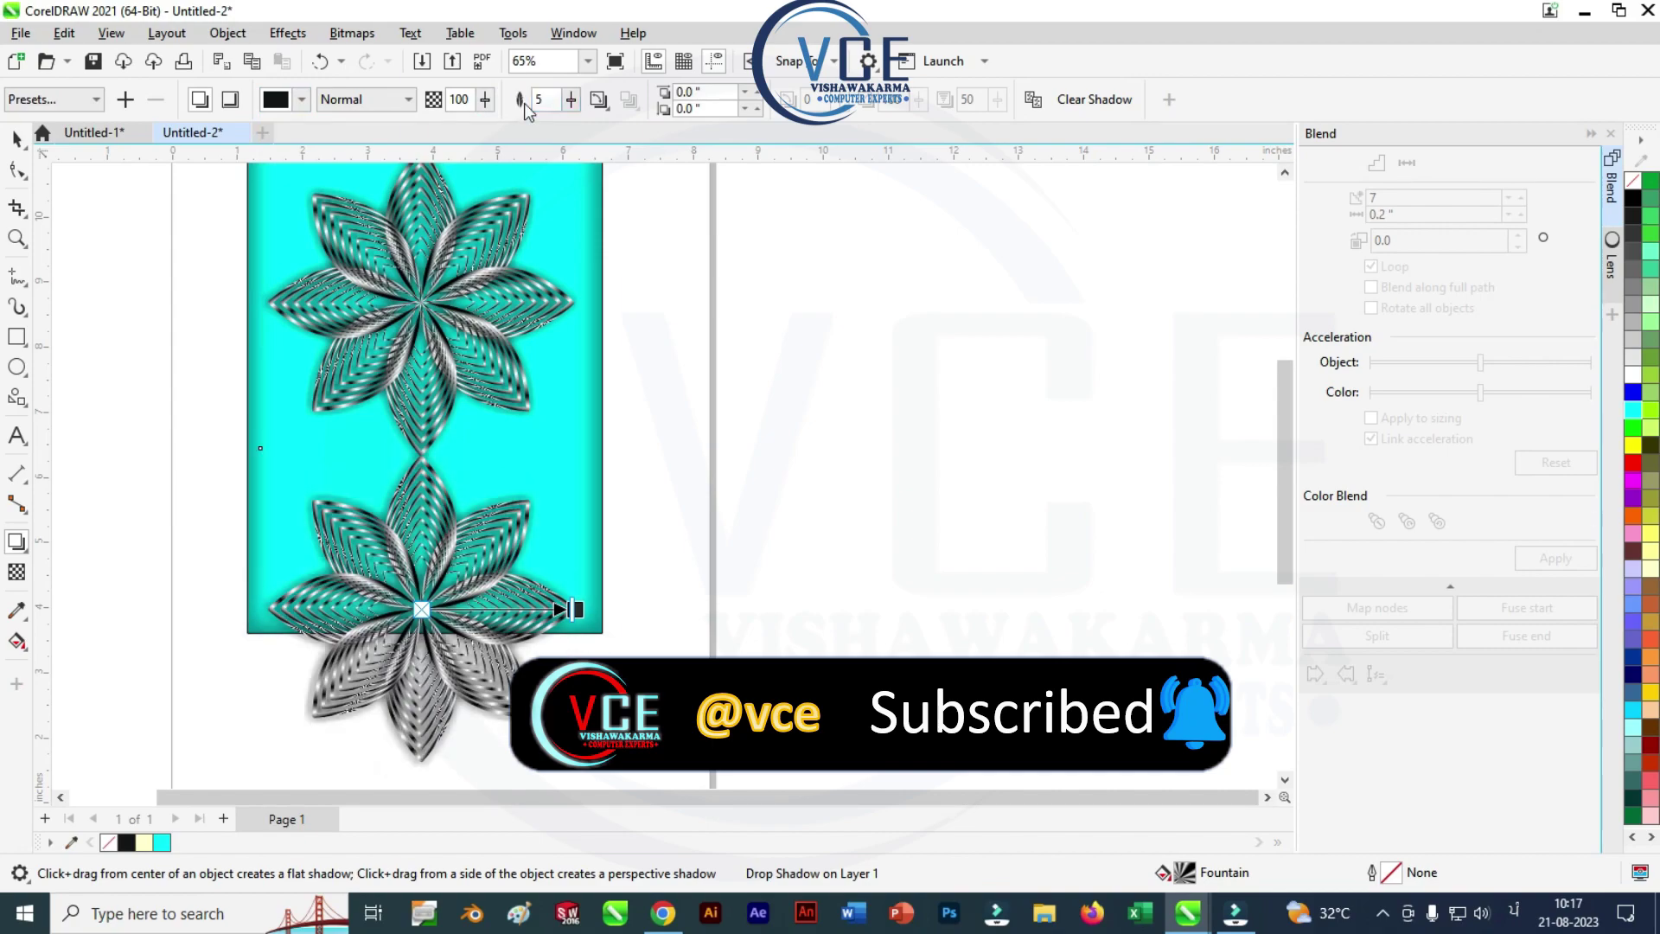
click(18, 138)
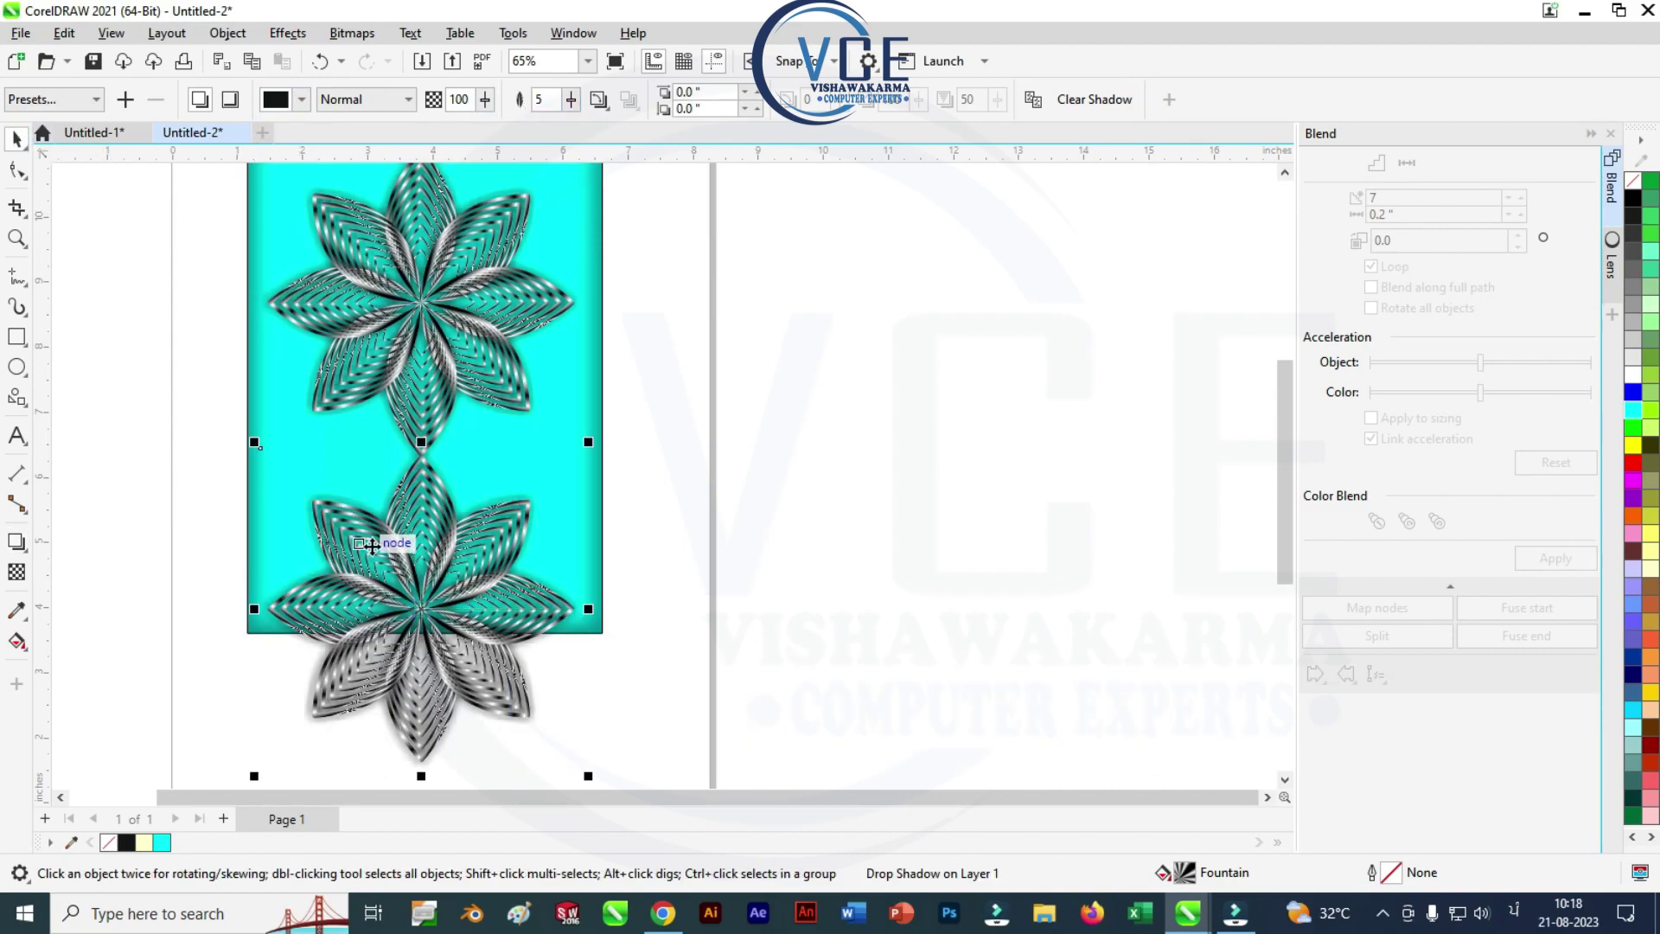
Step: Convert the shadowed lower flower to an RGB bitmap at 300 dpi
click(352, 32)
click(374, 64)
click(846, 571)
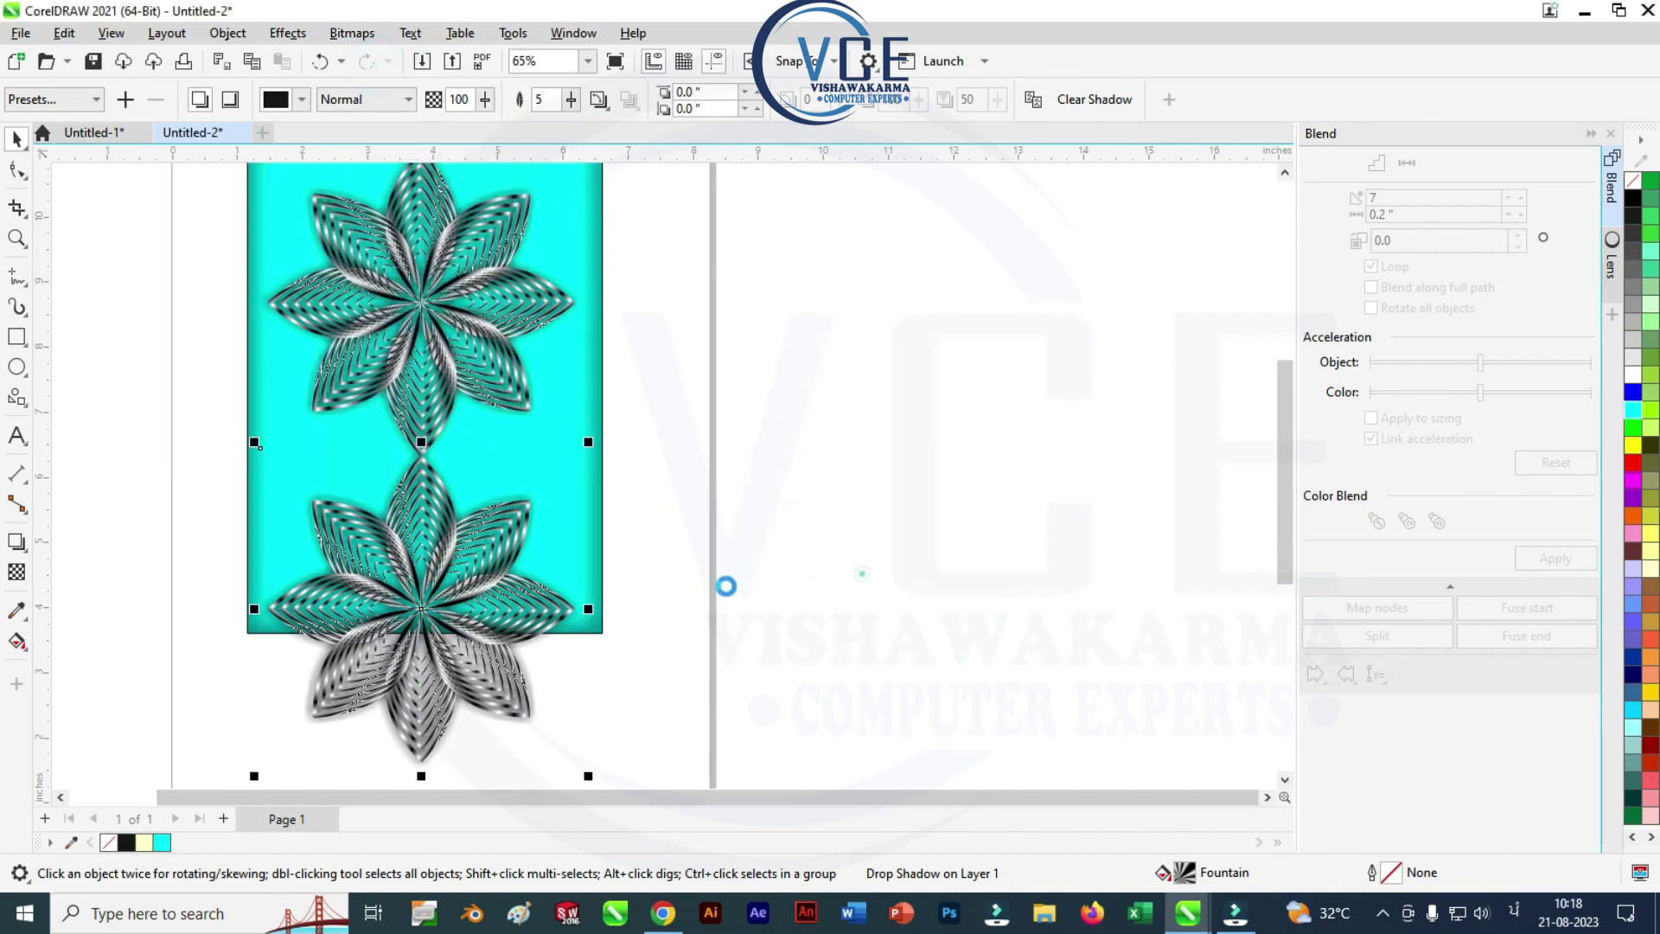
Step: Apply a linear fountain transparency to the lower flower bitmap, fading it out downward from its upper tip to about its centre
click(22, 577)
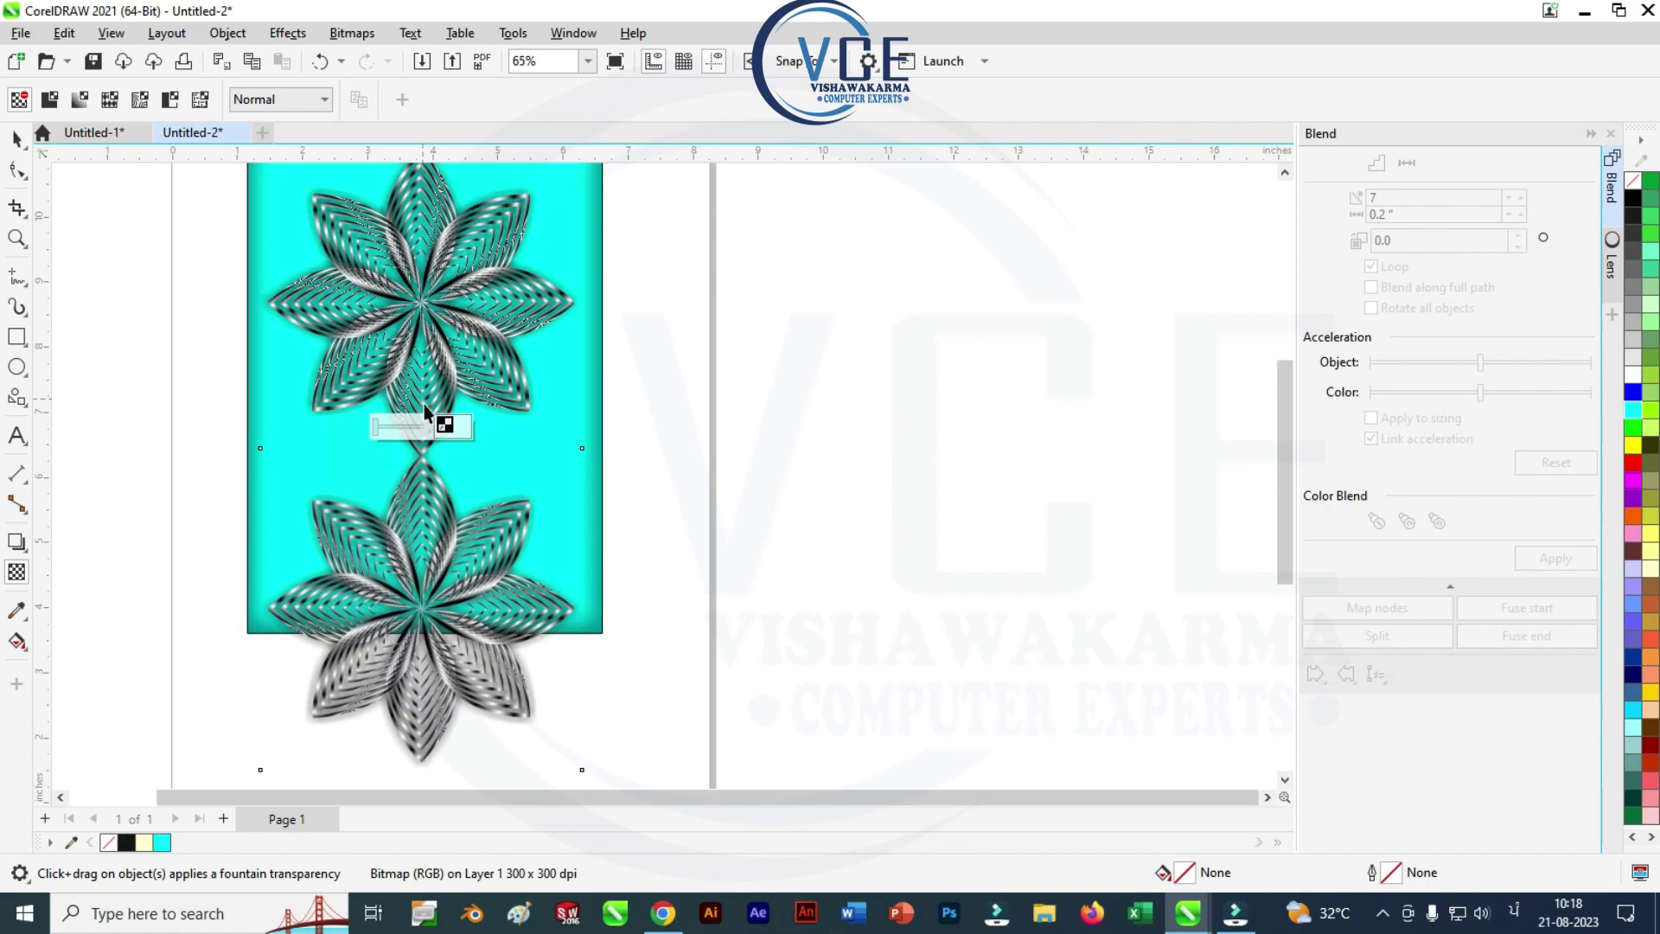
drag(423, 403, 425, 637)
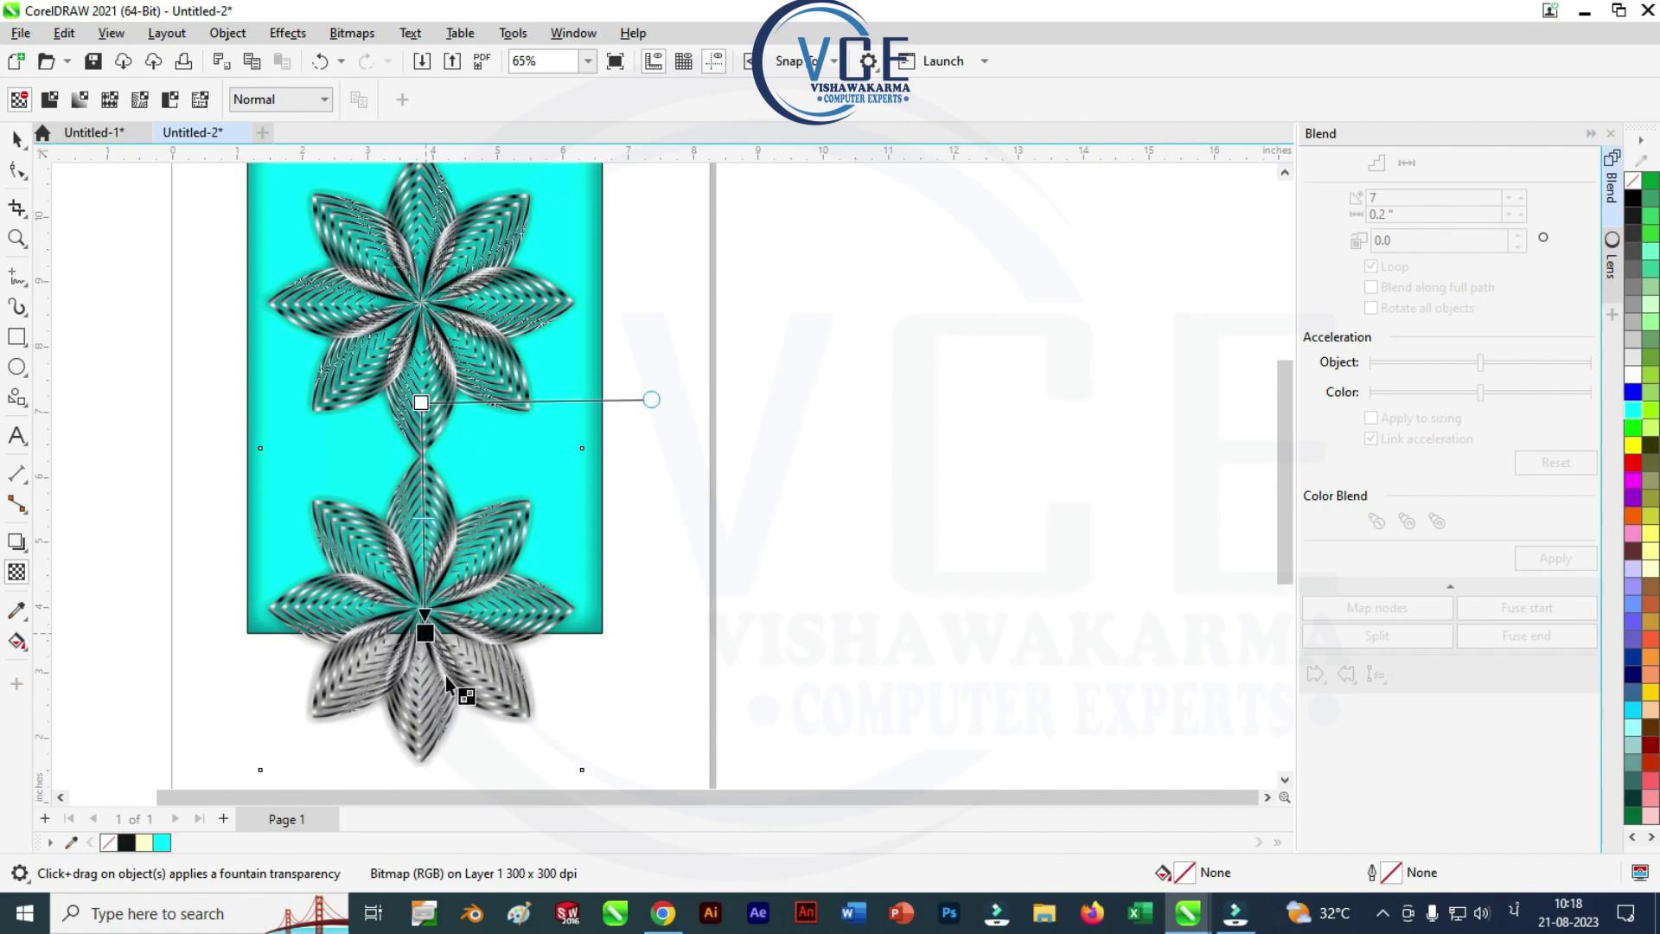
click(16, 141)
scroll(525, 548, up, 1)
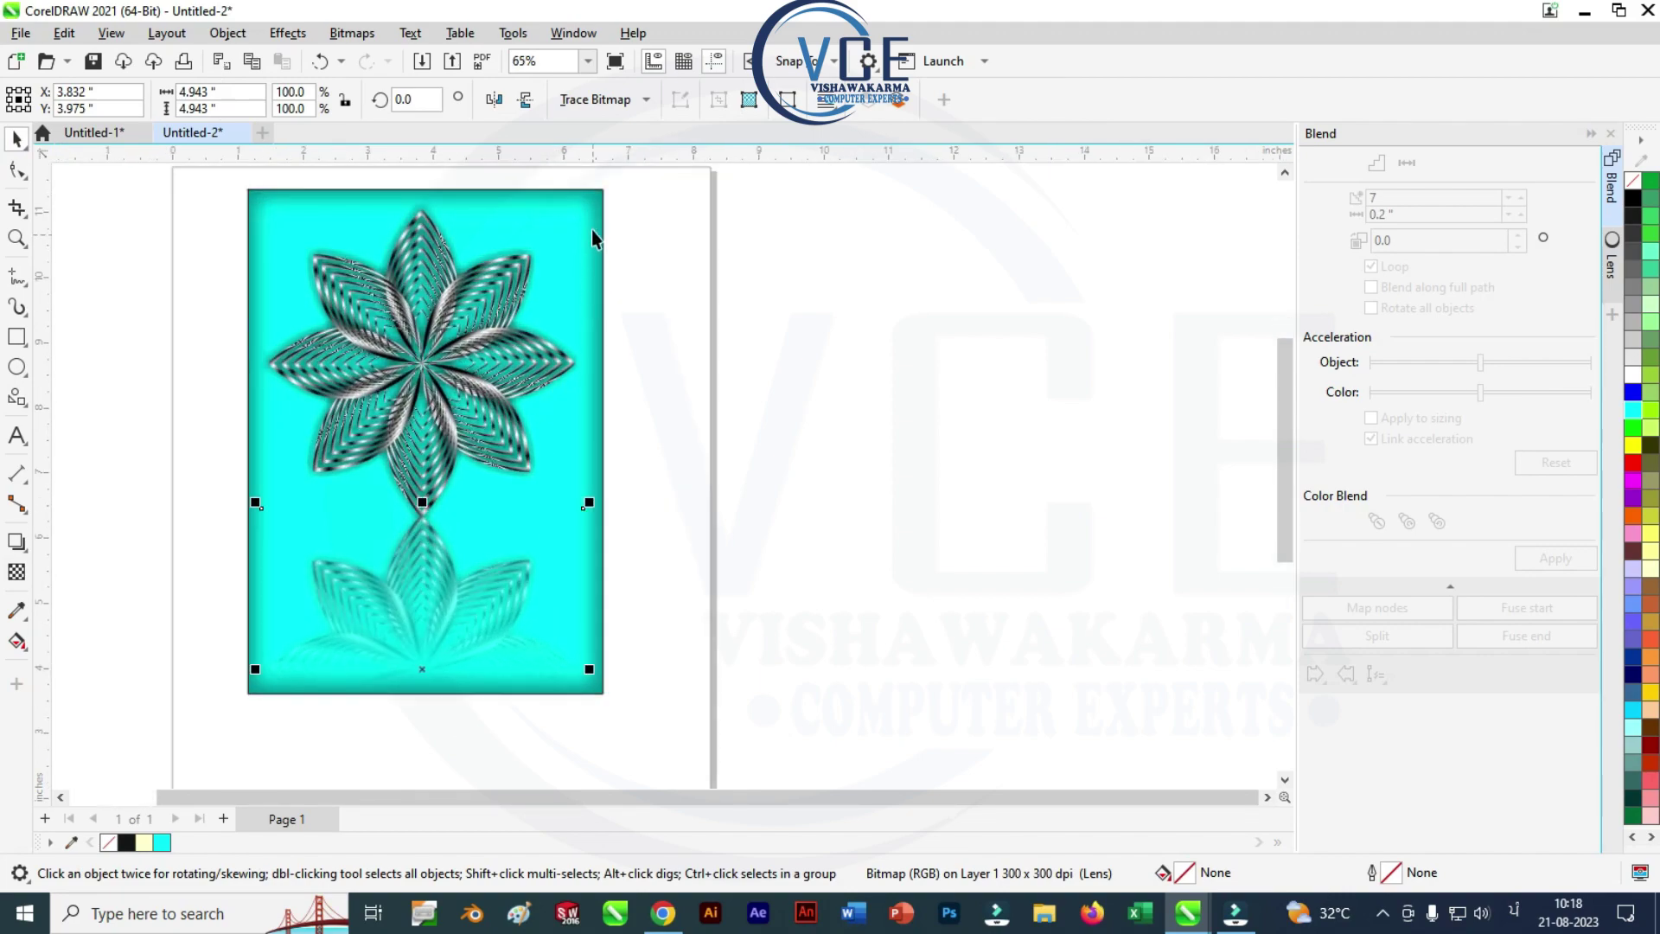
Step: Stretch the cyan background rectangle's lower edge downward to a height of about 8.61"
click(591, 230)
drag(425, 702, 422, 751)
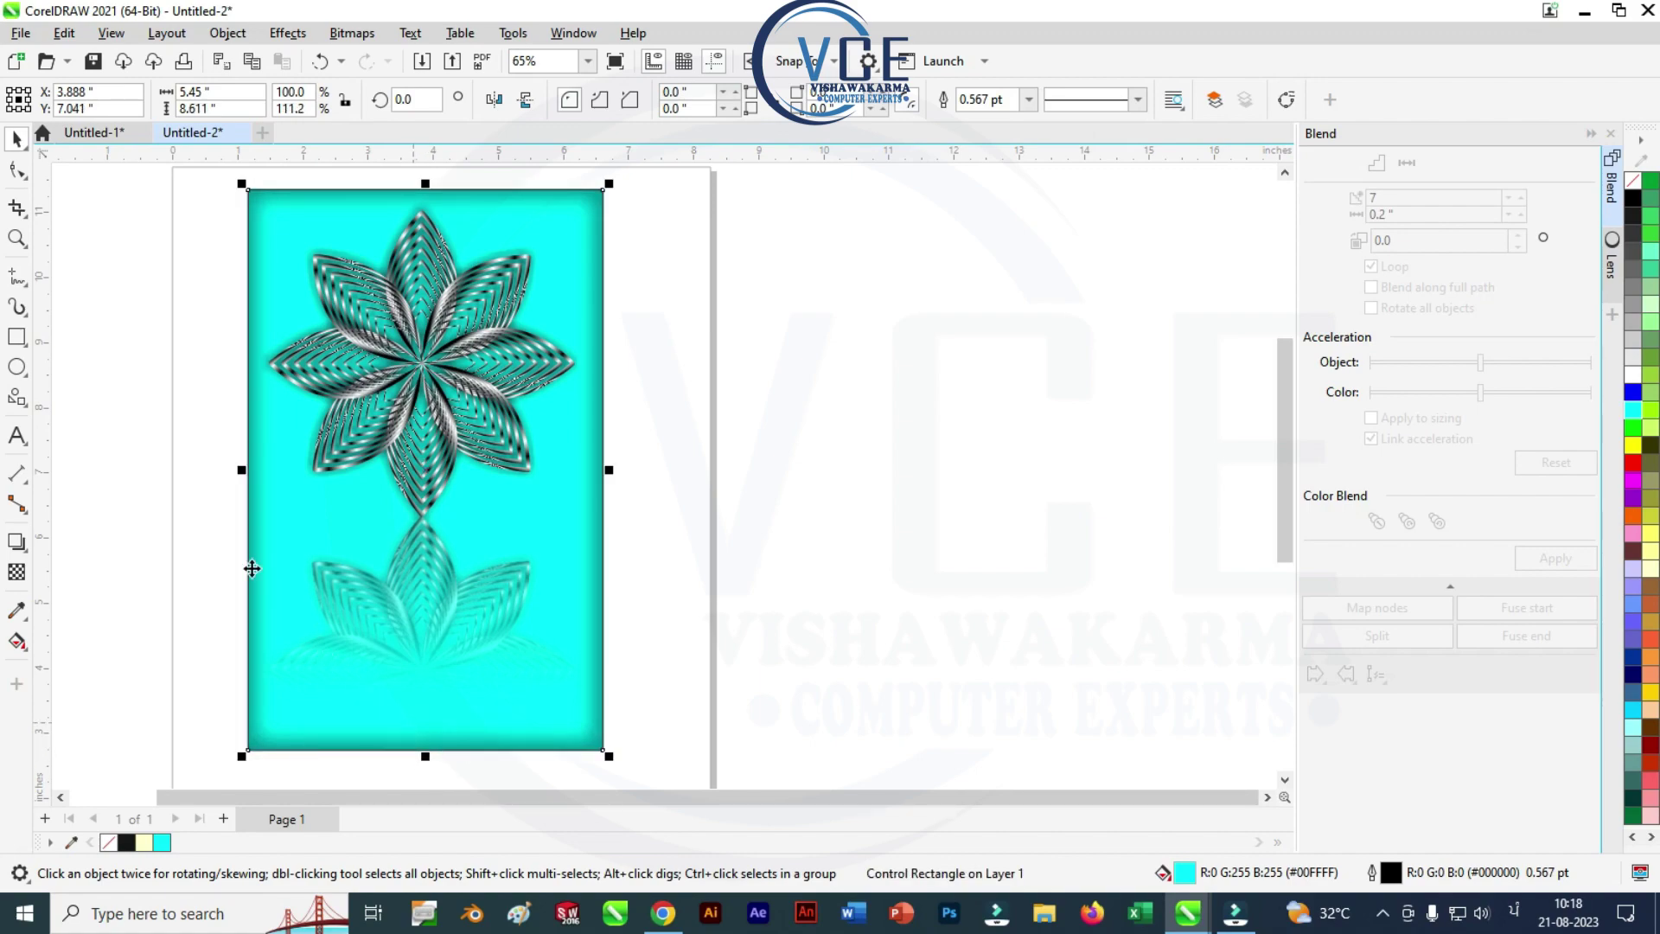
Step: Extend the lower flower's transparency fade down to near the background's lower edge and deselect the bitmap
click(17, 571)
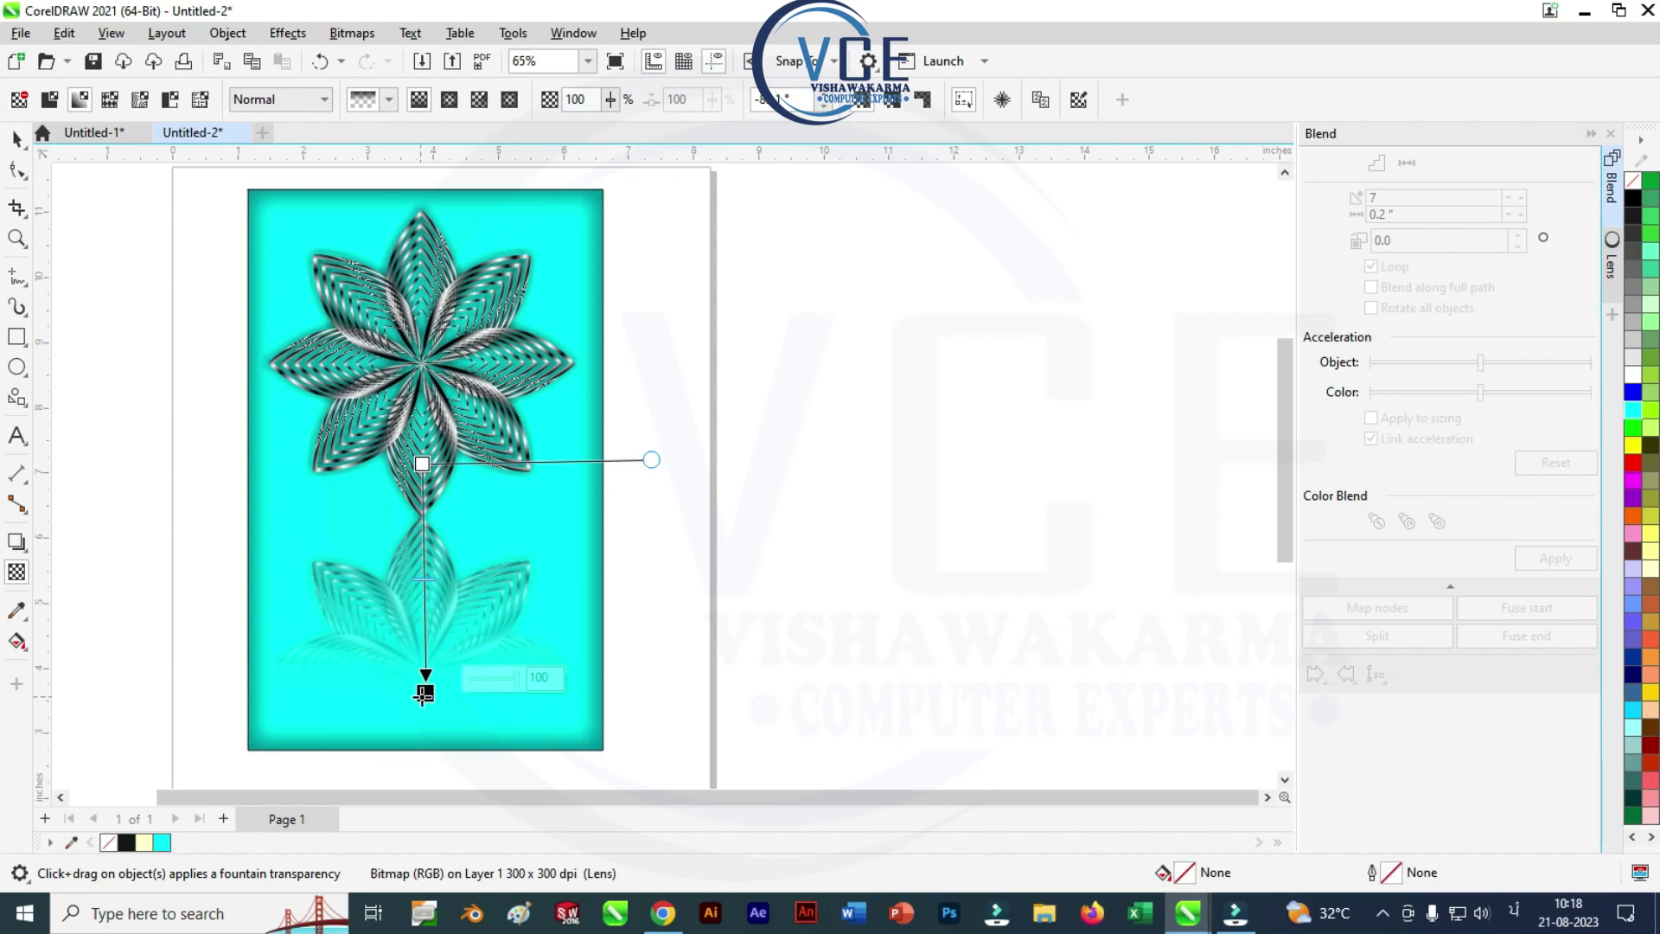
drag(425, 692, 422, 731)
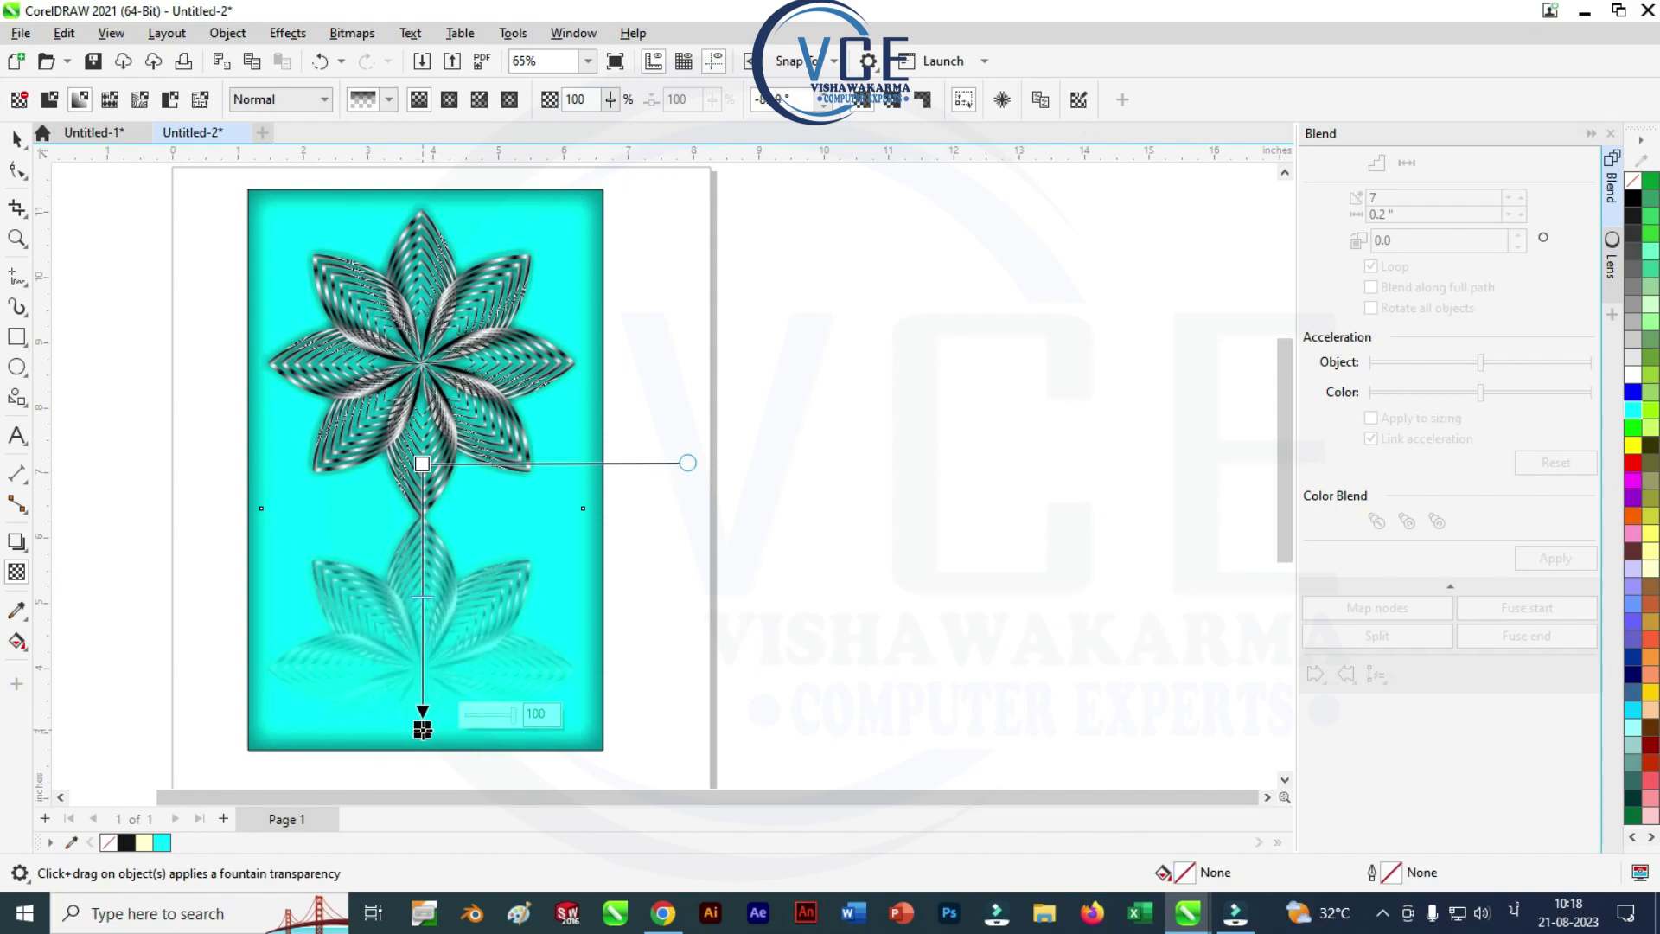
click(17, 138)
scroll(474, 242, down, 1)
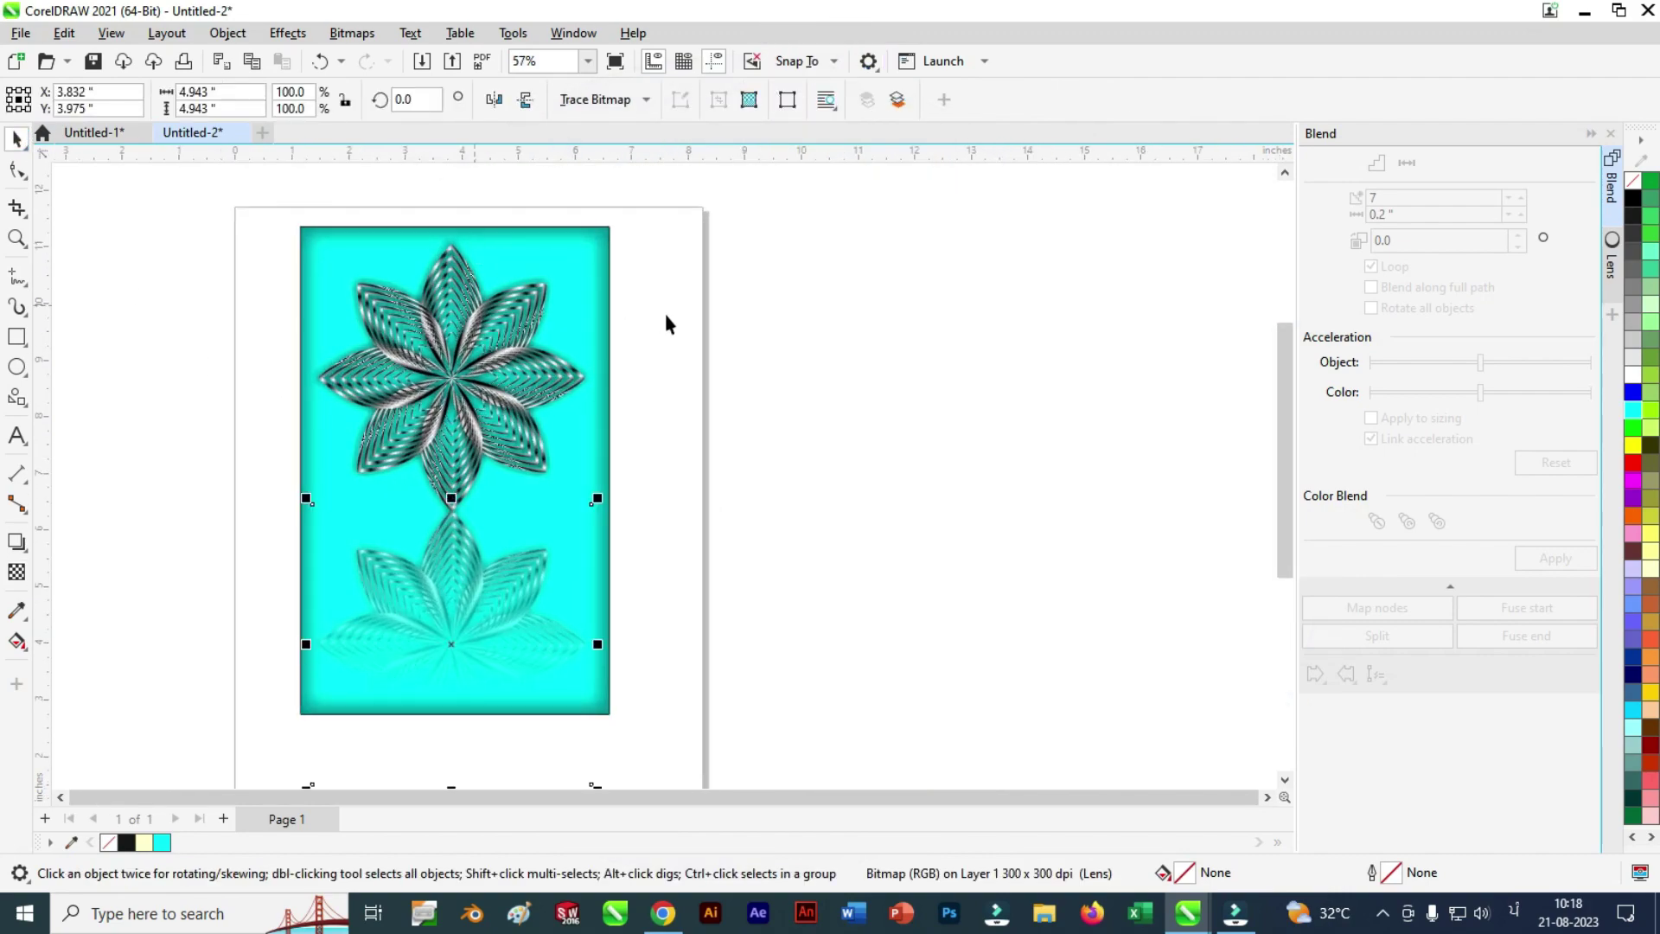
click(679, 322)
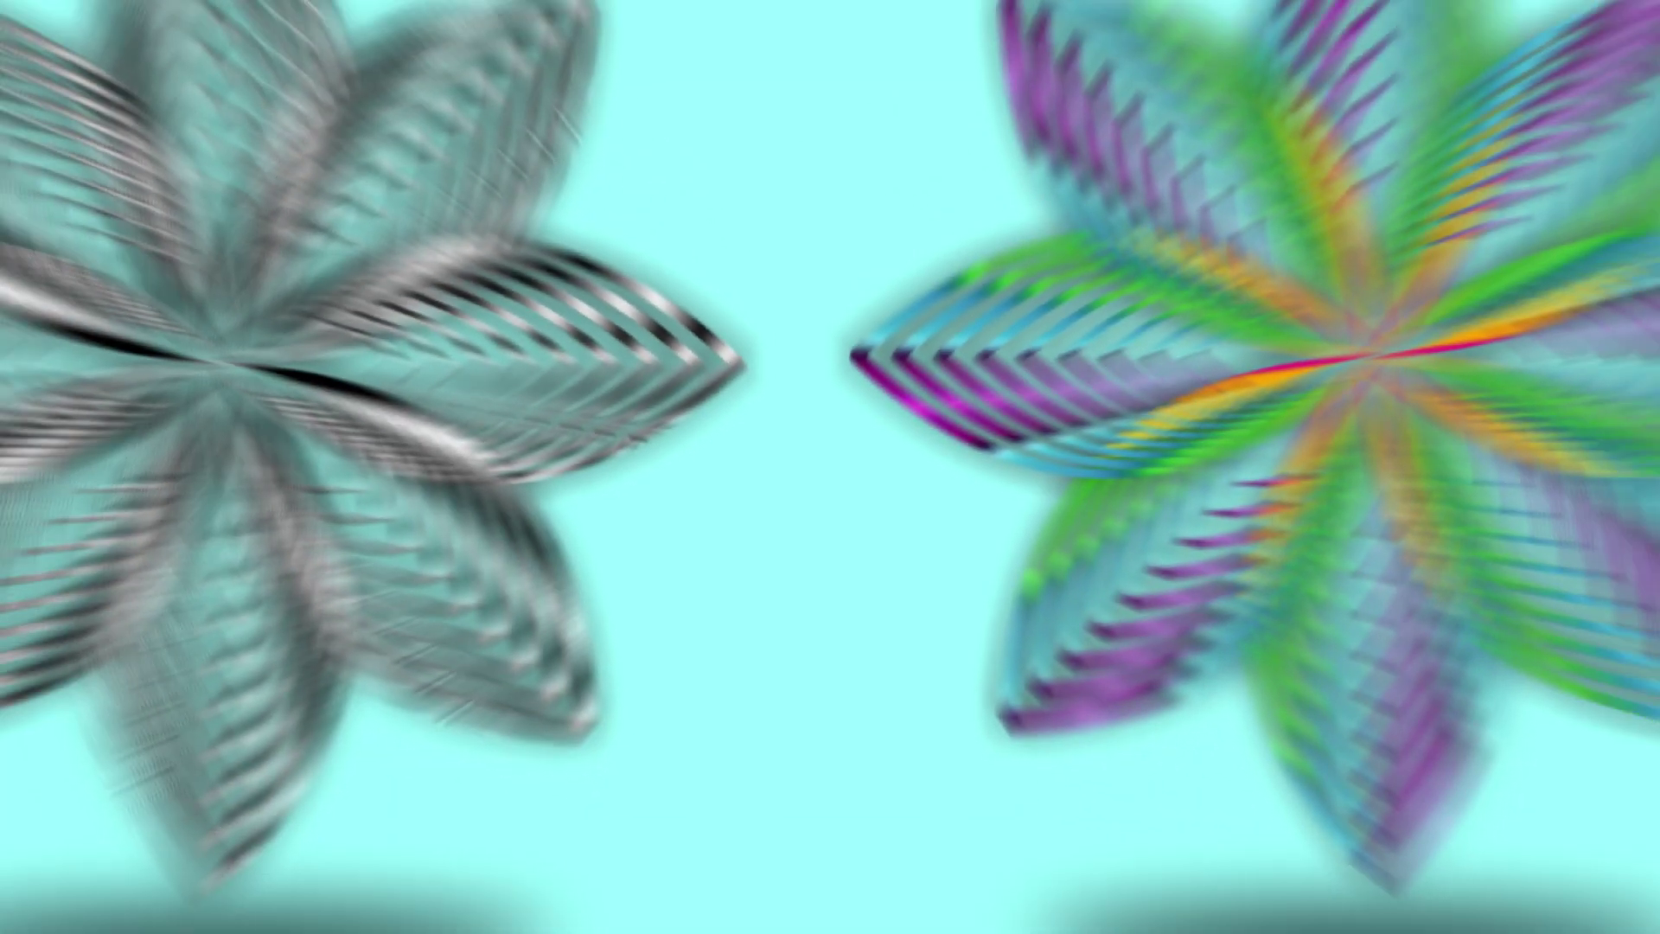